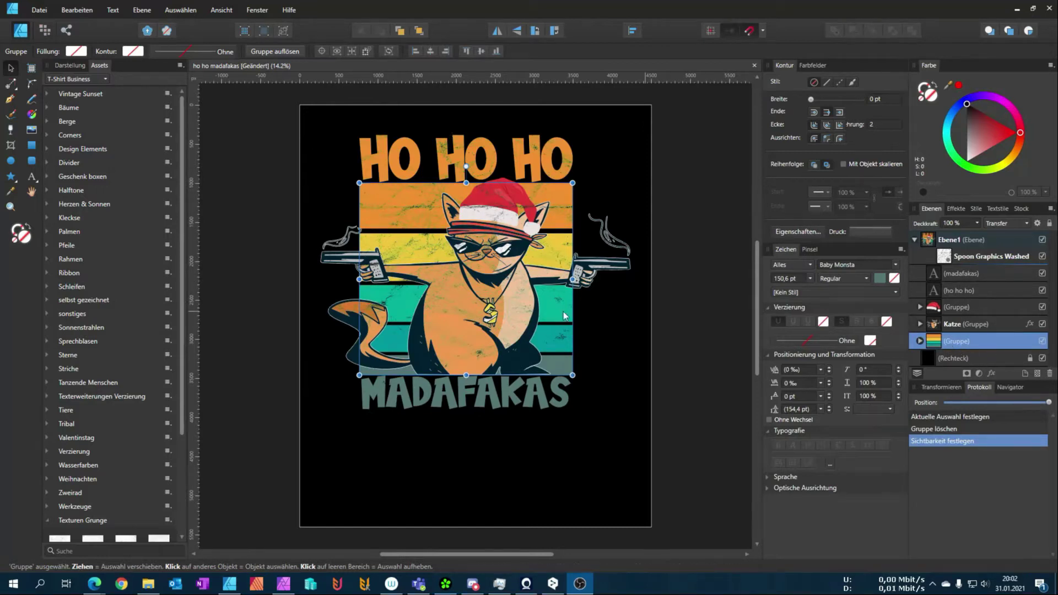
Select the Katze, Santa-hat, MADAFAKAS and grunge texture layers in turn to inspect them.
click(947, 329)
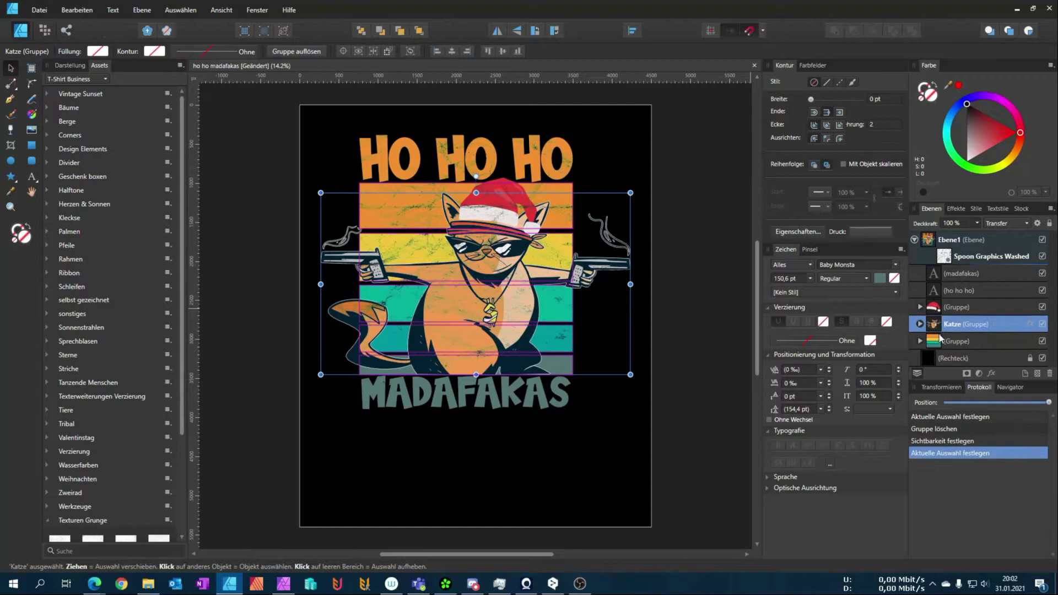
click(952, 306)
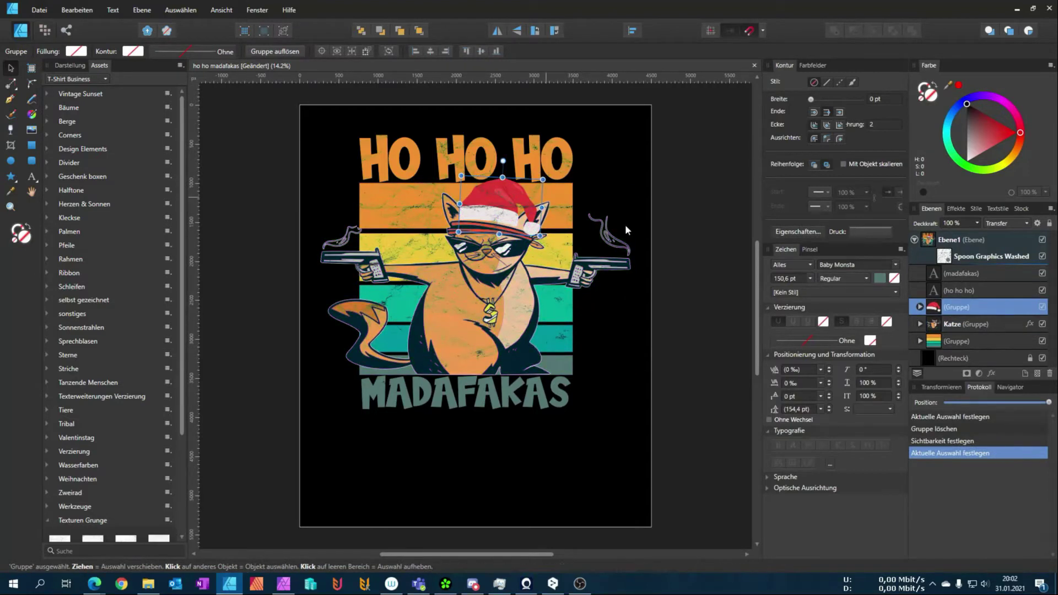
click(934, 273)
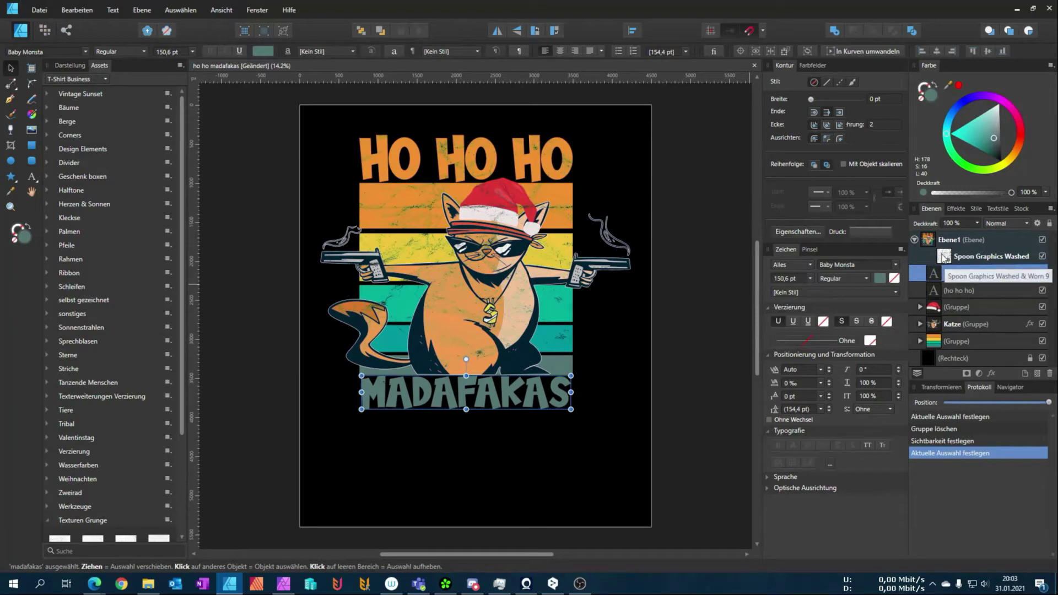
click(945, 259)
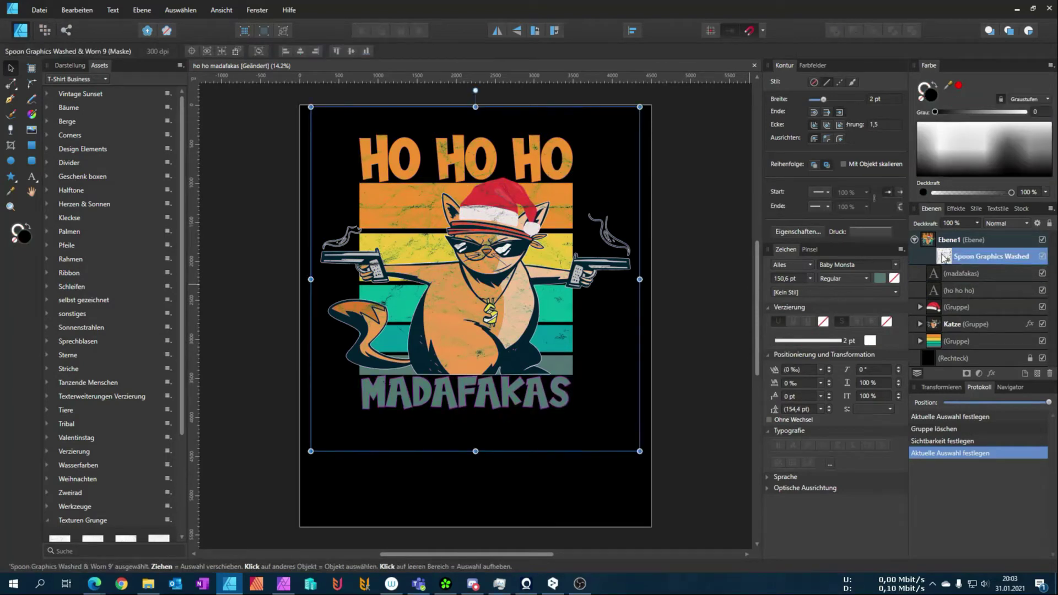
Hide the black Rechteck background rectangle and zoom in to inspect the cat.
click(1041, 359)
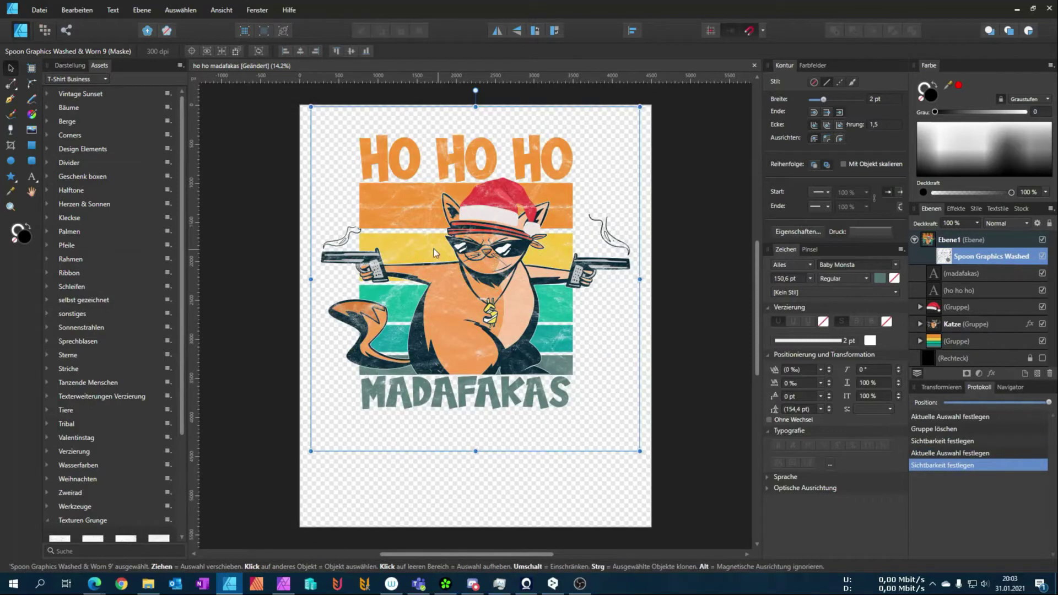
scroll(437, 250, up, 2)
scroll(437, 250, up, 2)
scroll(481, 325, up, 2)
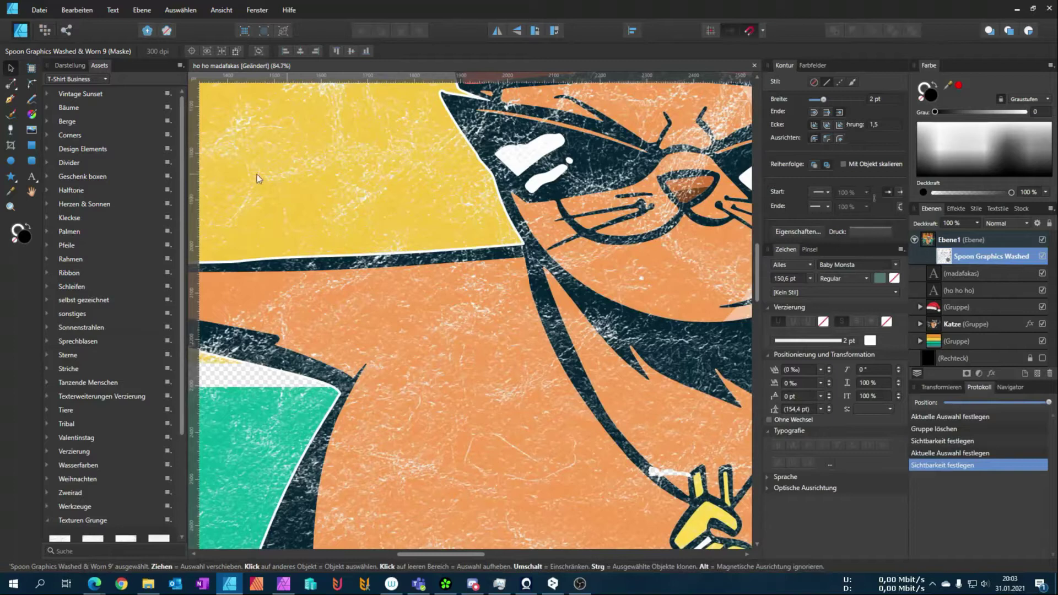
scroll(475, 200, down, 5)
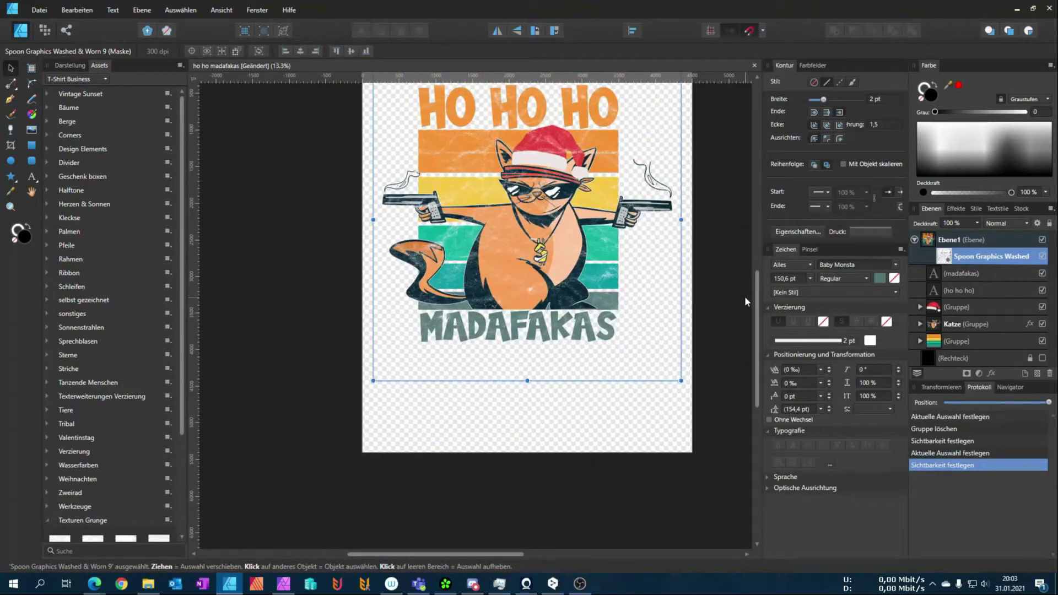
drag(757, 317, 757, 274)
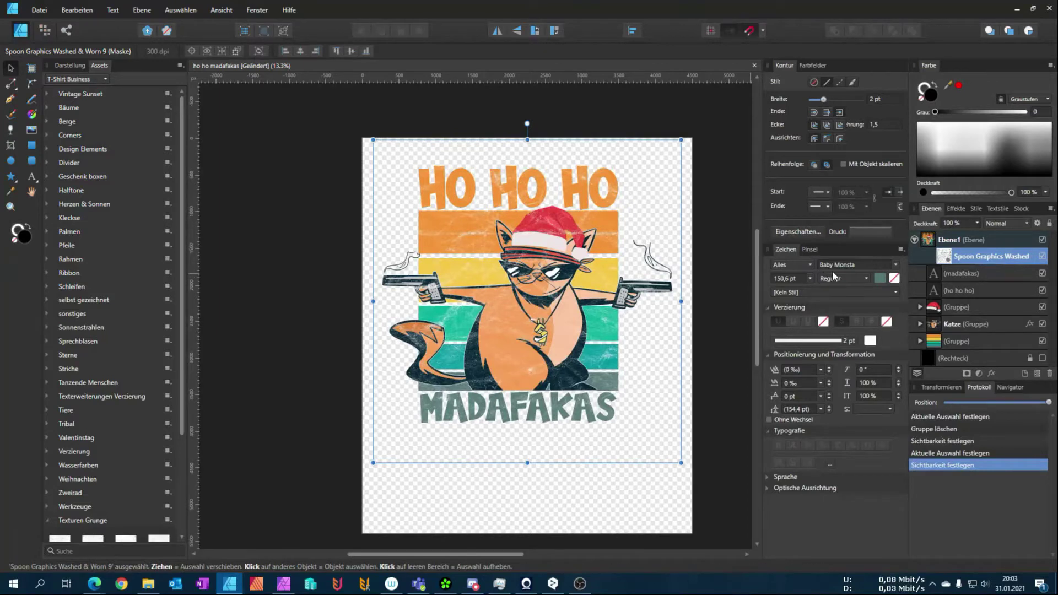
Collapse Ebene1 and give it an Umrandung outline effect with a larger radius.
click(928, 242)
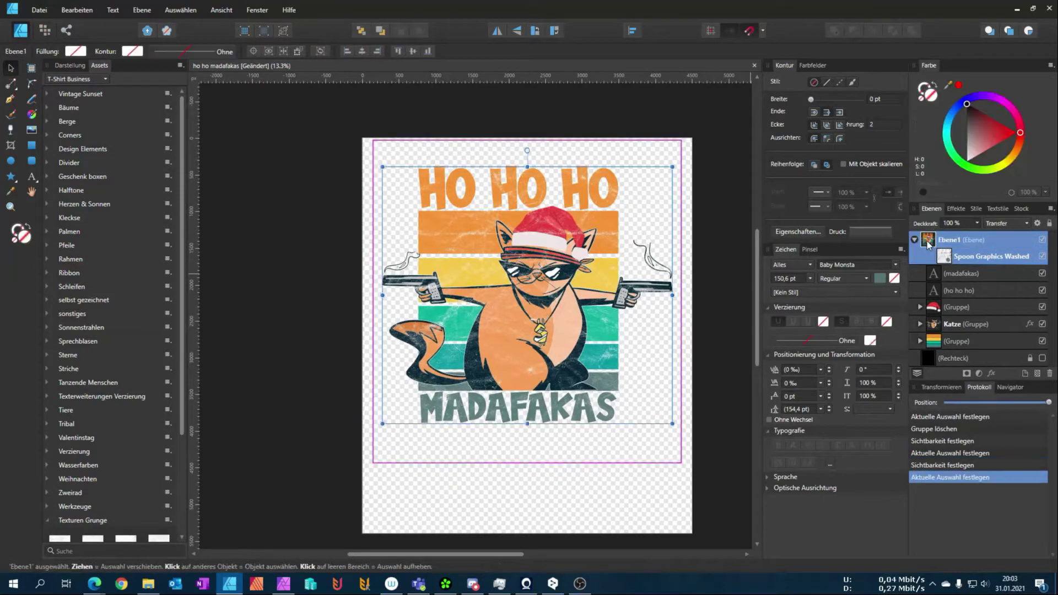
click(914, 240)
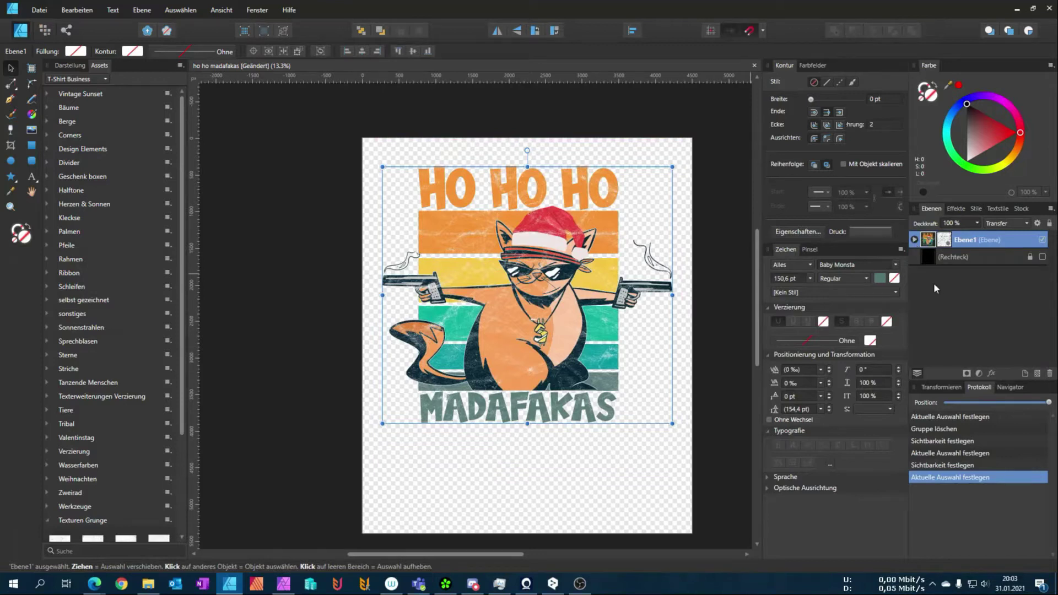
click(991, 373)
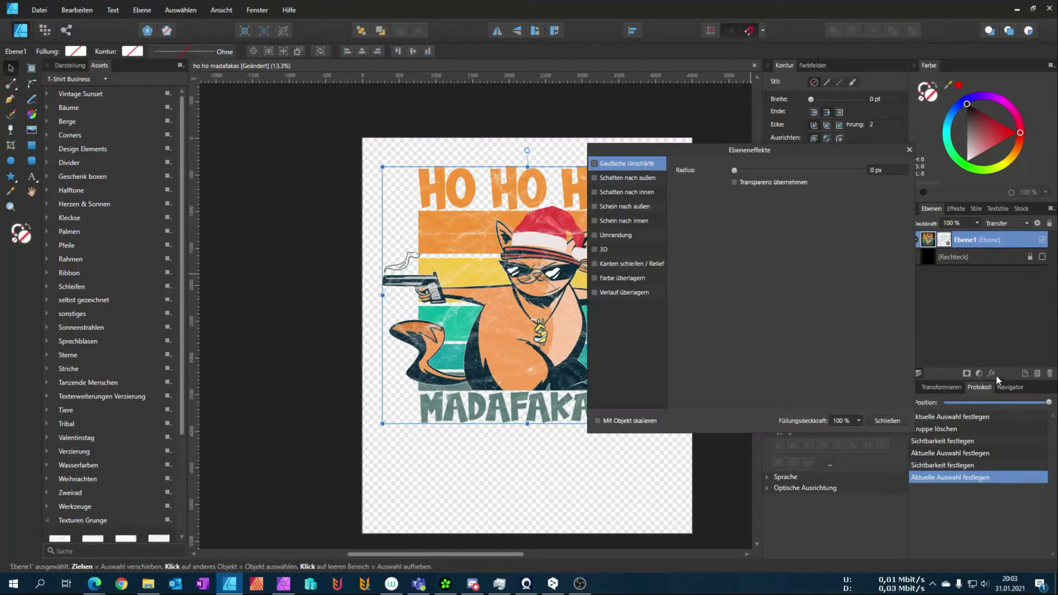
click(617, 236)
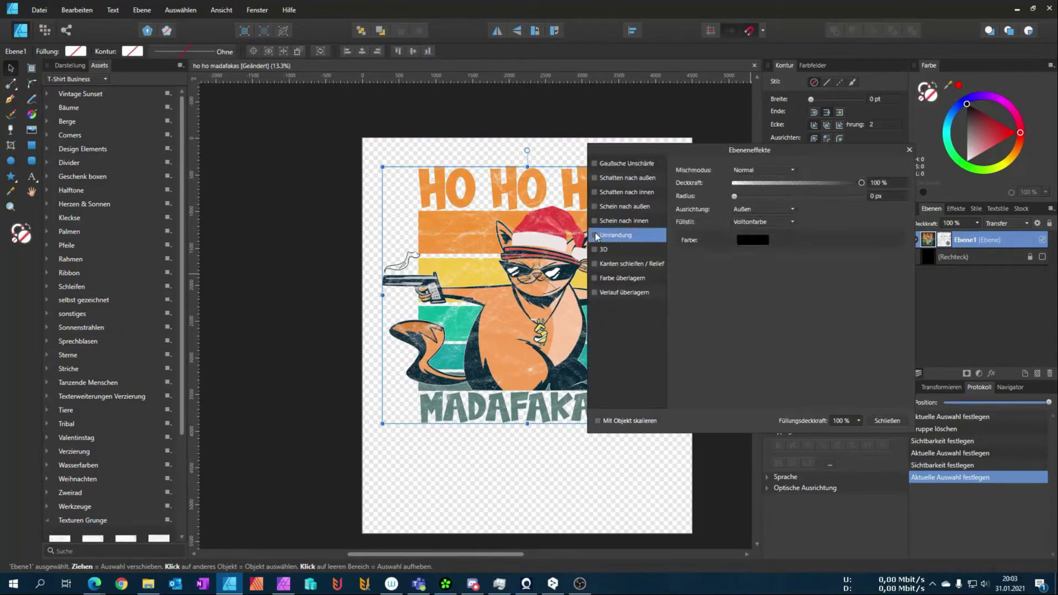
click(594, 234)
drag(733, 196, 771, 196)
key(Return)
Pan and zoom across the artwork to inspect the red outline, then fit the design in view.
scroll(597, 293, up, 3)
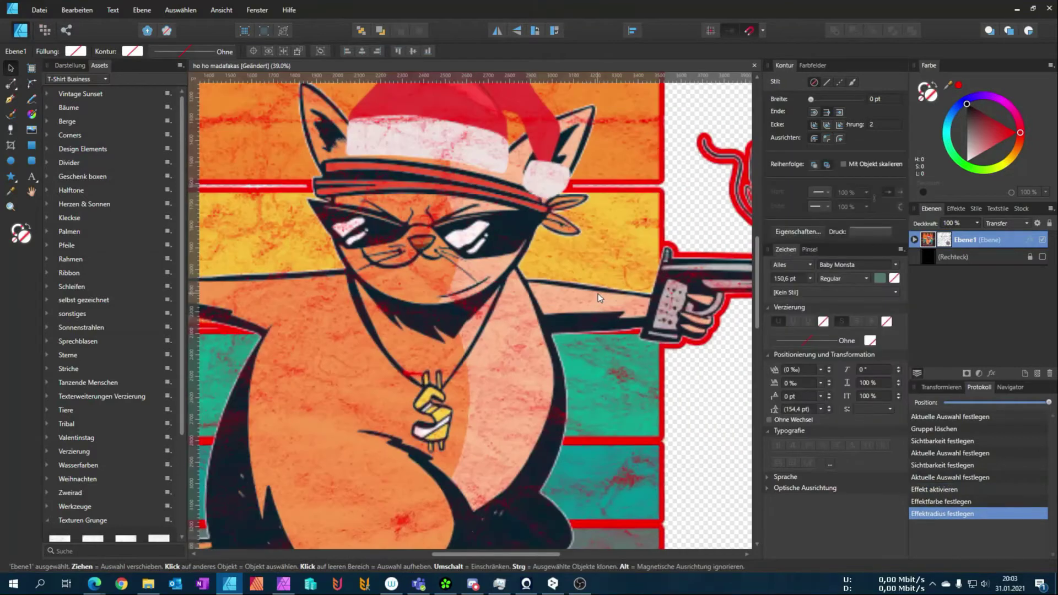
mouse_move(298, 85)
mouse_down()
mouse_move(369, 332)
mouse_move(449, 233)
mouse_up()
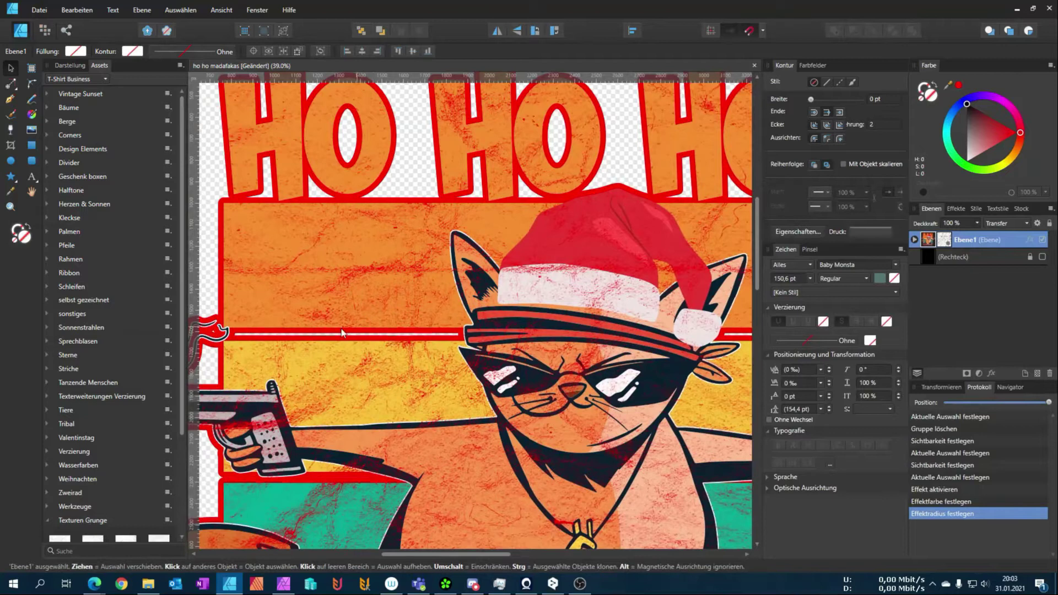
scroll(342, 378, down, 5)
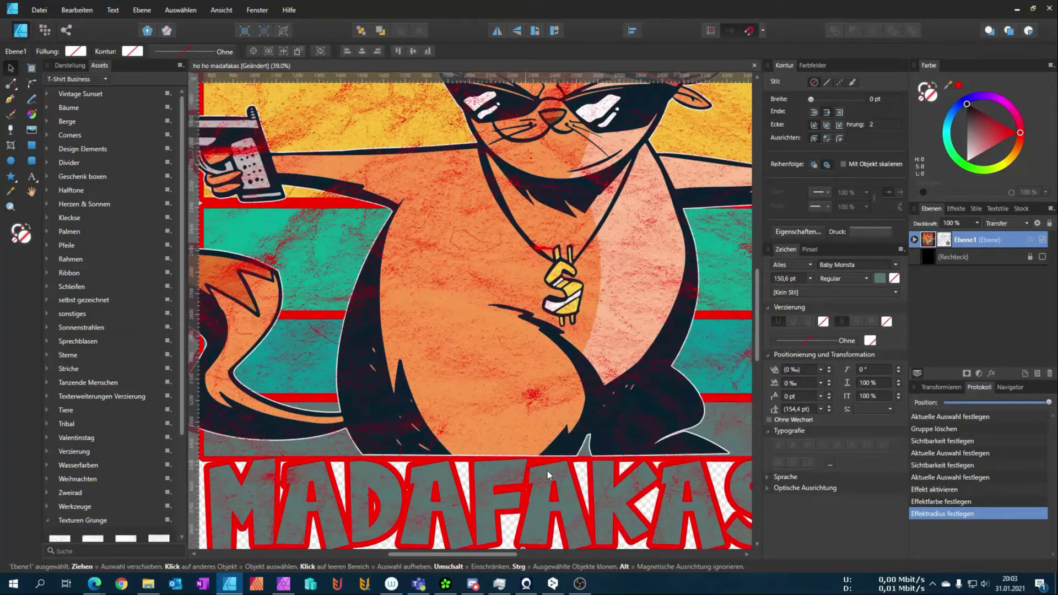
scroll(546, 469, down, 5)
scroll(682, 187, up, 4)
scroll(682, 188, right, 4)
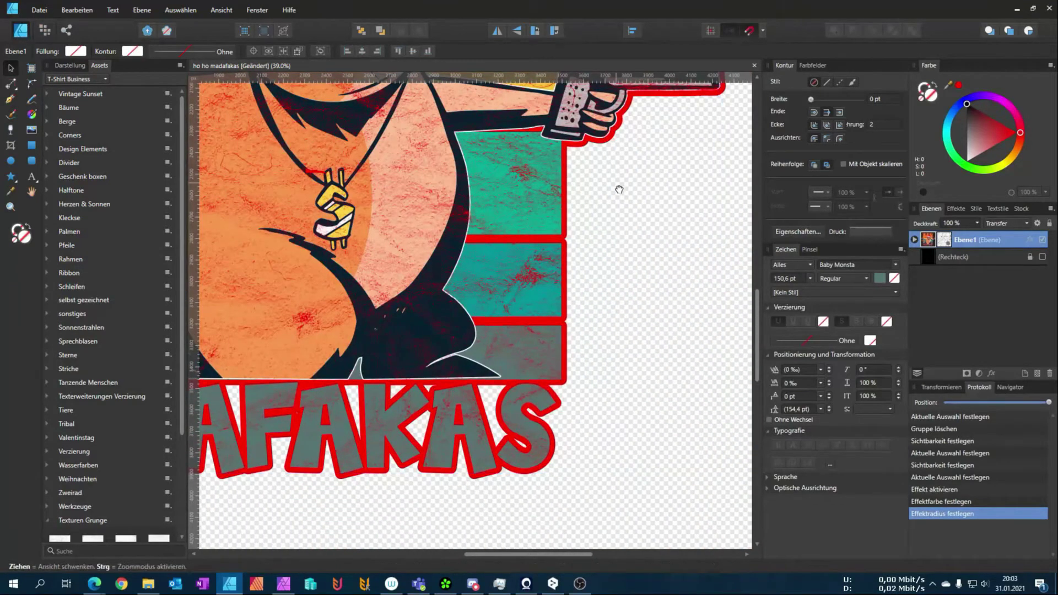
scroll(616, 186, up, 4)
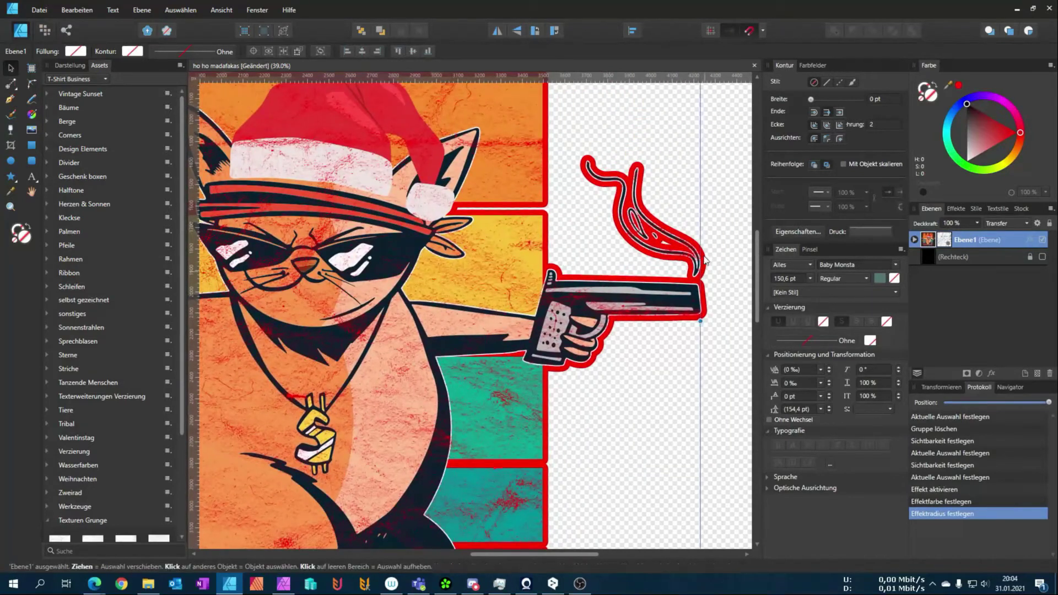
scroll(608, 236, up, 1)
scroll(608, 235, up, 2)
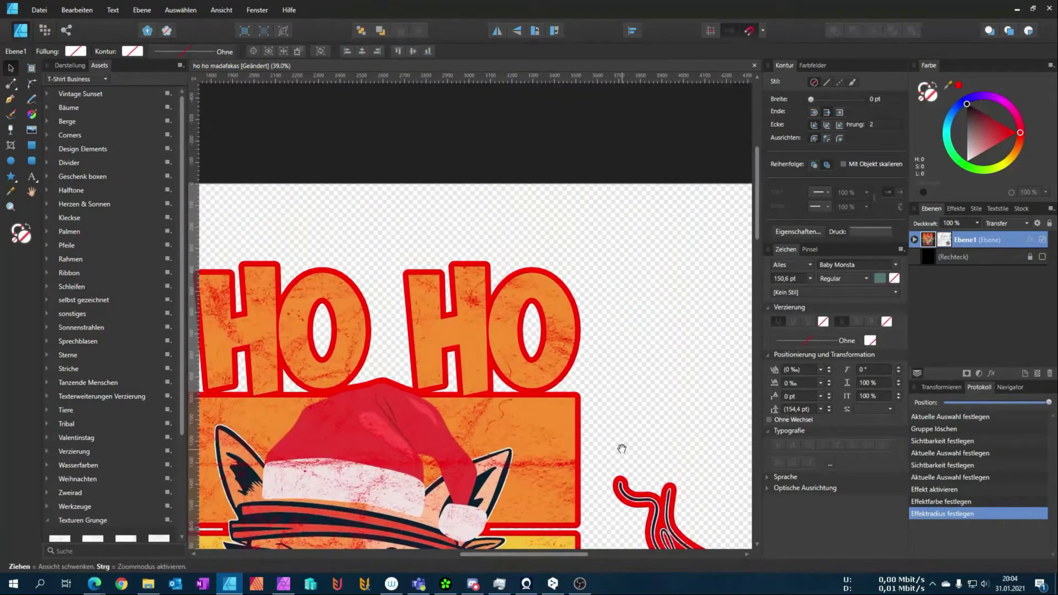
key(ctrl+0)
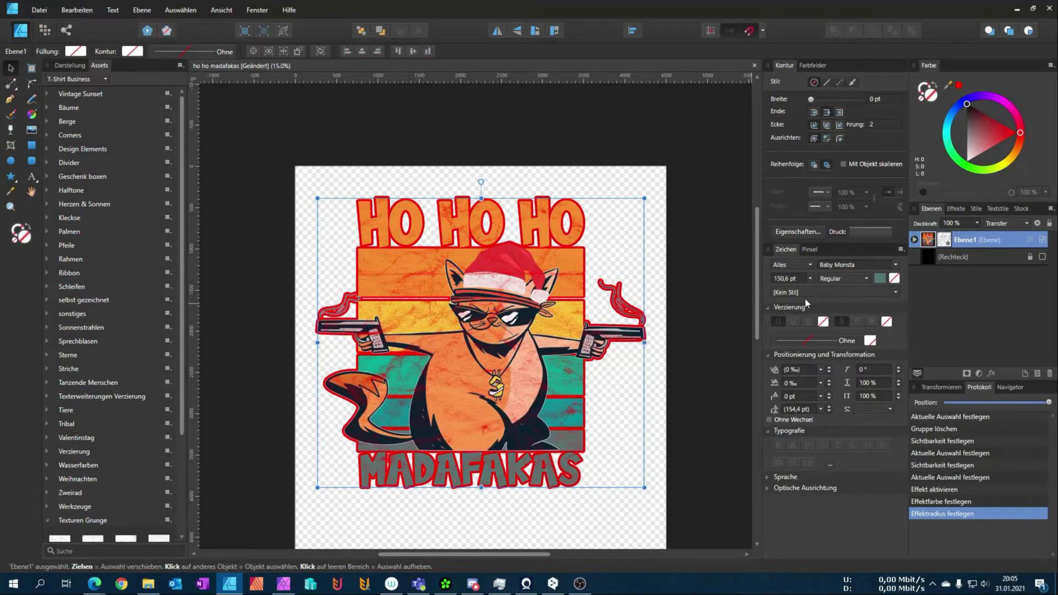
Turn off the Umrandung outline effect on the artwork layer.
click(1029, 240)
click(595, 236)
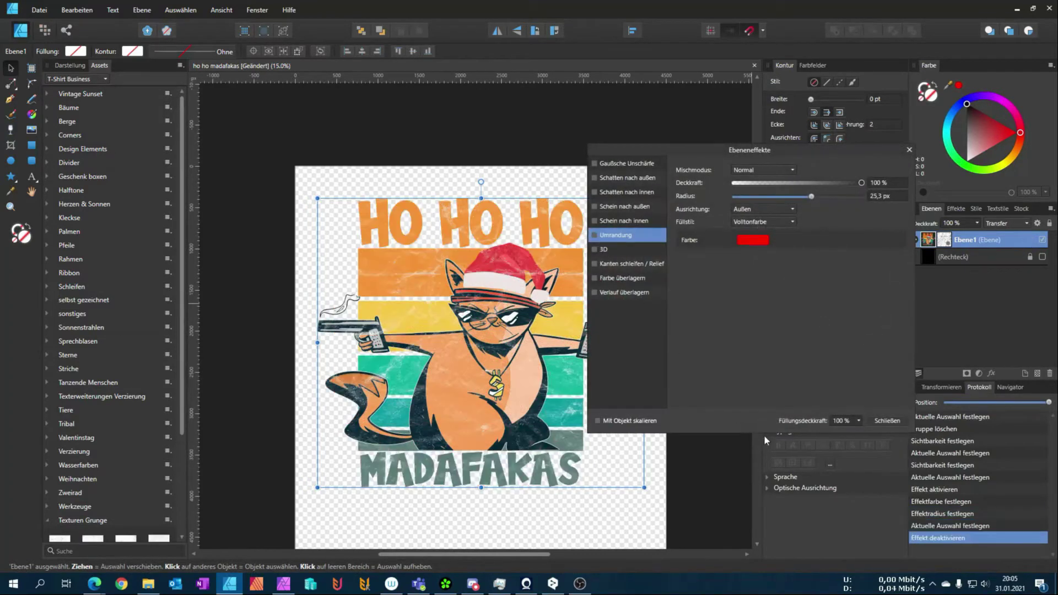
key(Escape)
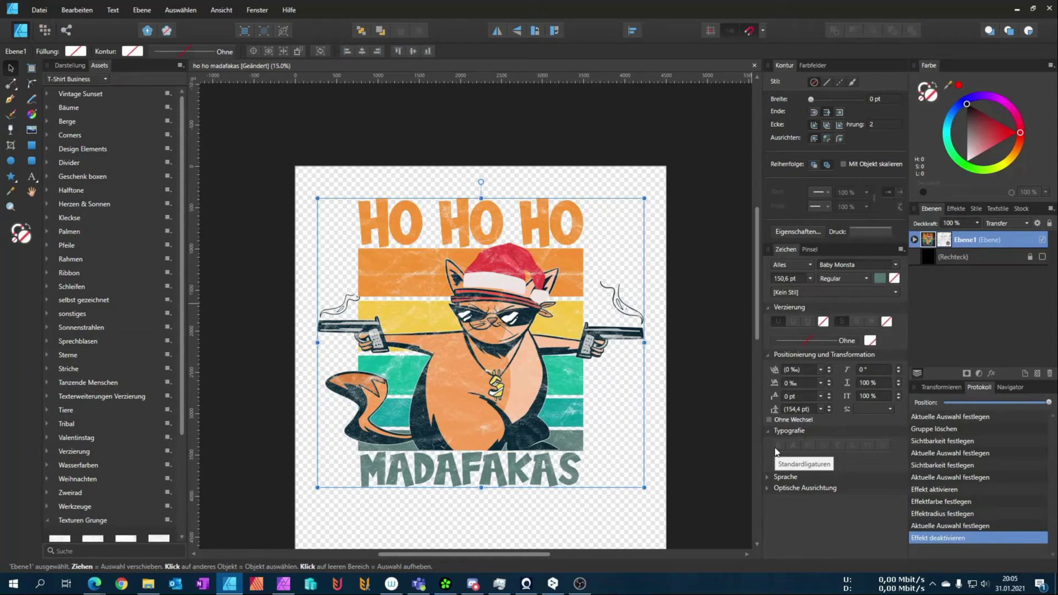
Move the grunge texture layer above Ebene1, hide it, and select Ebene1.
click(914, 239)
click(945, 257)
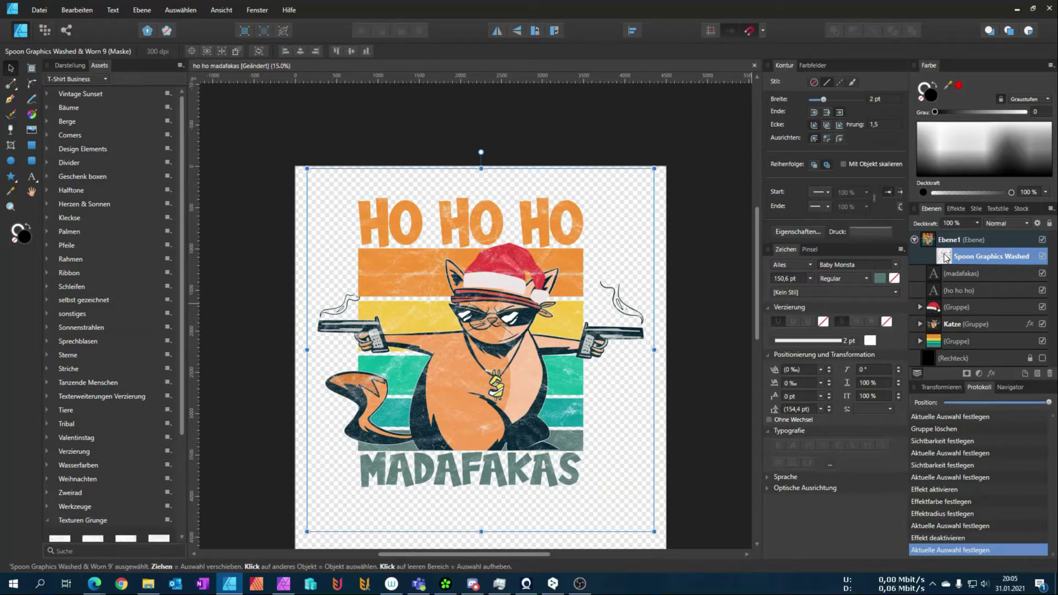
mouse_move(945, 258)
mouse_down()
mouse_move(930, 308)
mouse_move(927, 228)
mouse_up()
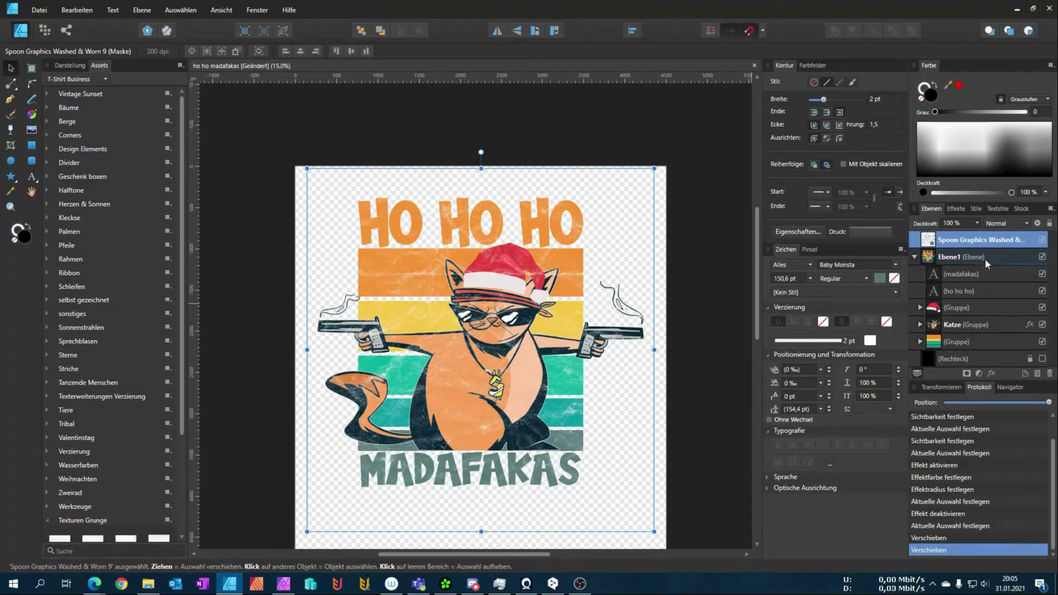
click(1041, 241)
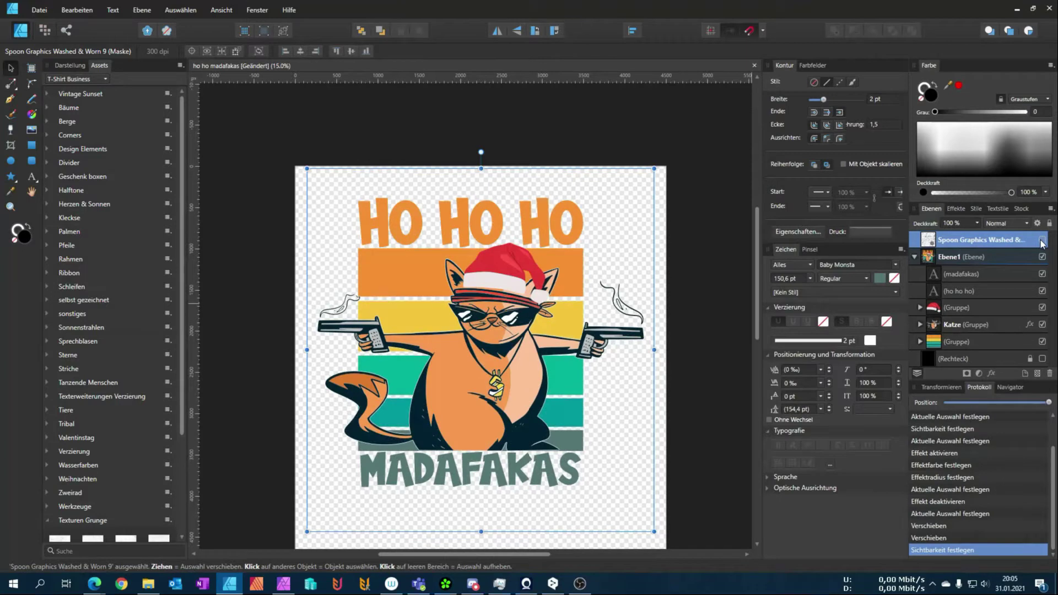
click(931, 257)
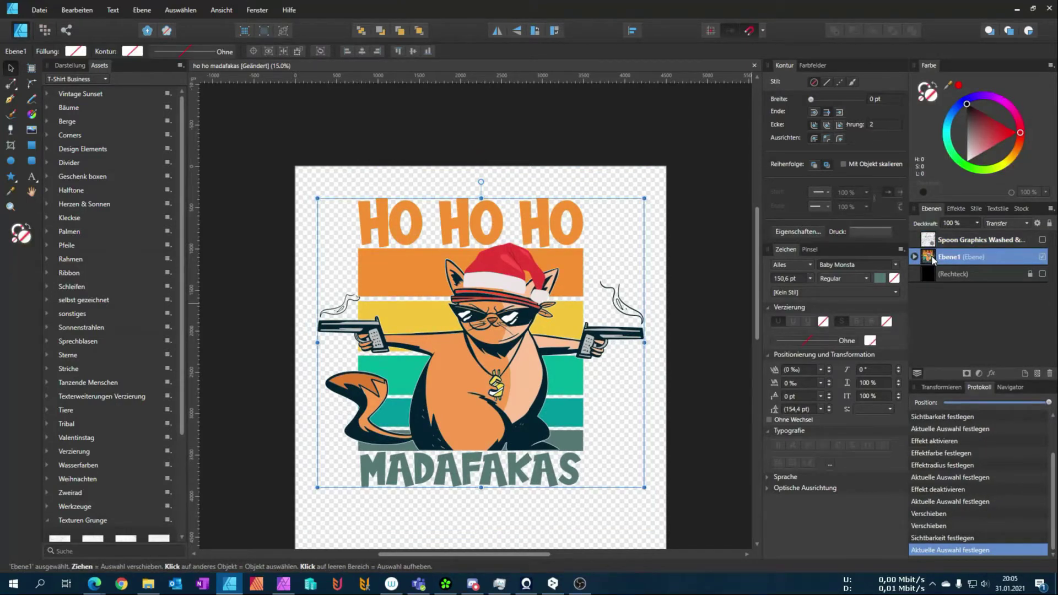
Move the five artwork layers out of Ebene1 and delete the empty Ebene1 layer.
click(914, 257)
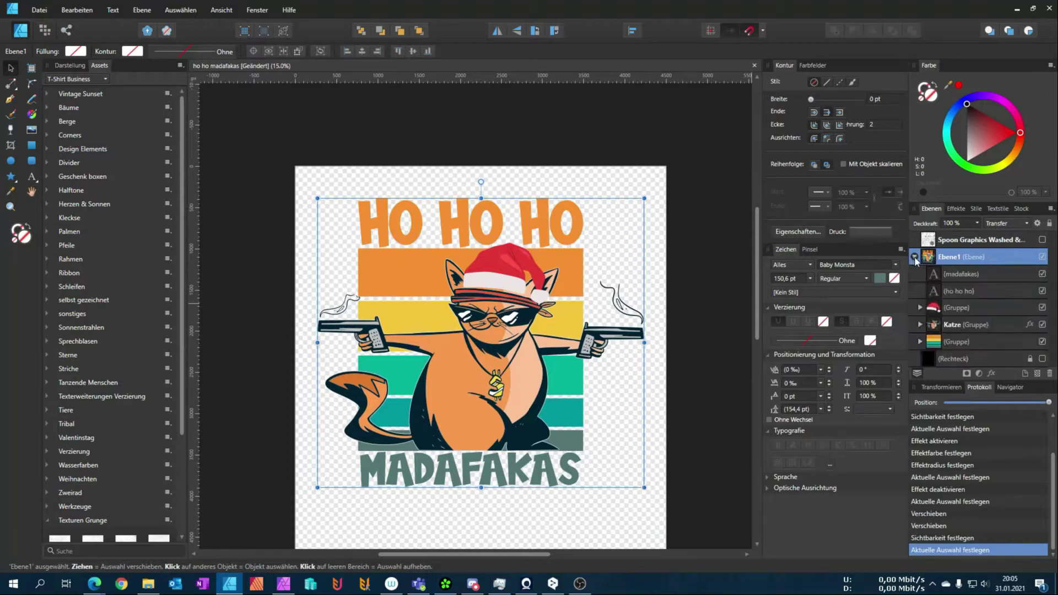
click(943, 273)
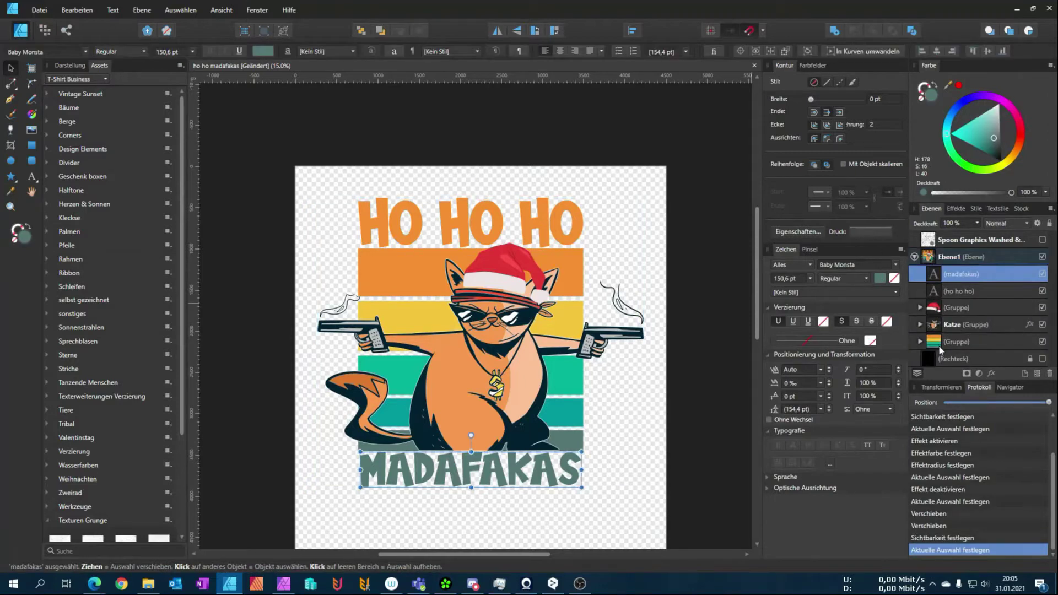
shift+click(940, 341)
drag(940, 344, 938, 251)
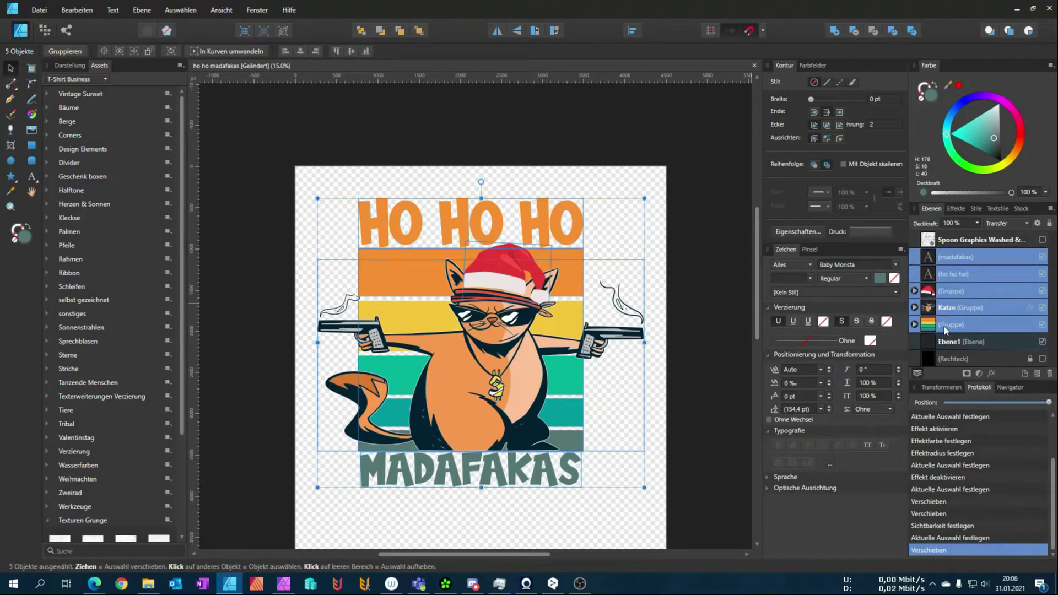
click(947, 342)
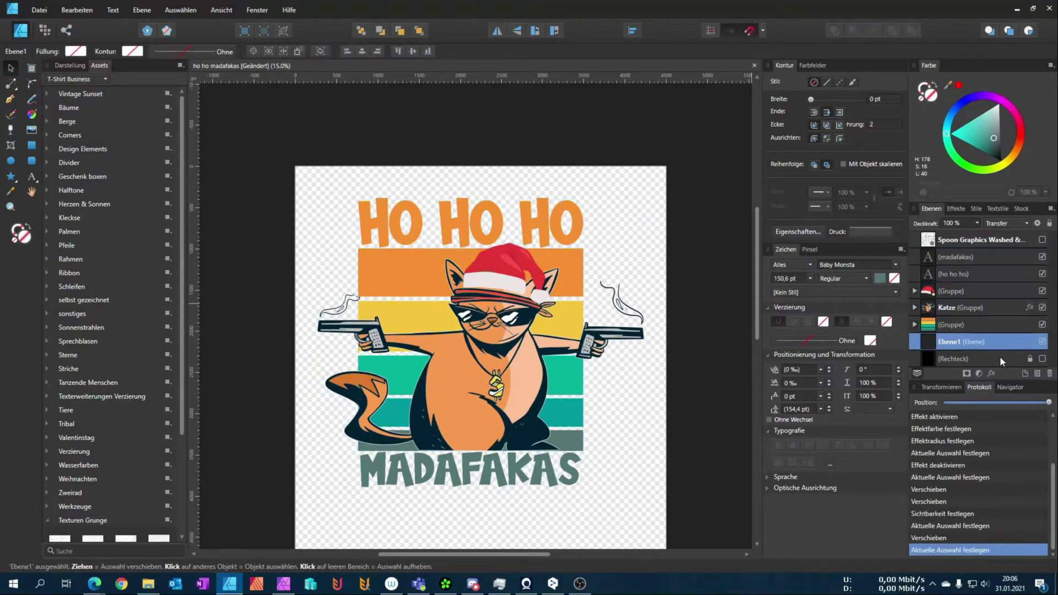
click(1049, 373)
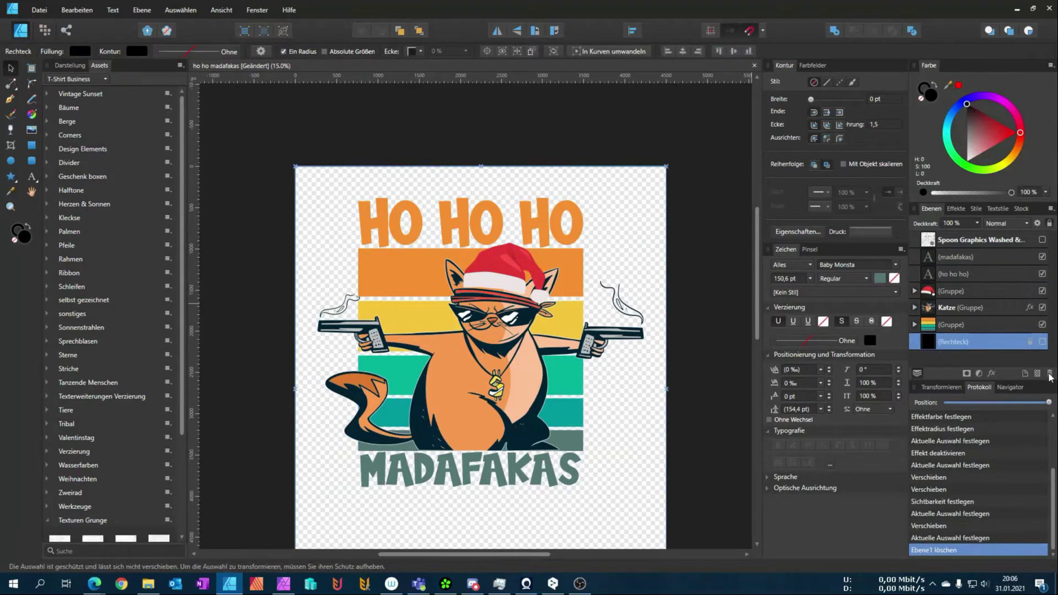
Group the artwork layers from MADAFAKAS down to the stripes with Ctrl+G.
click(947, 258)
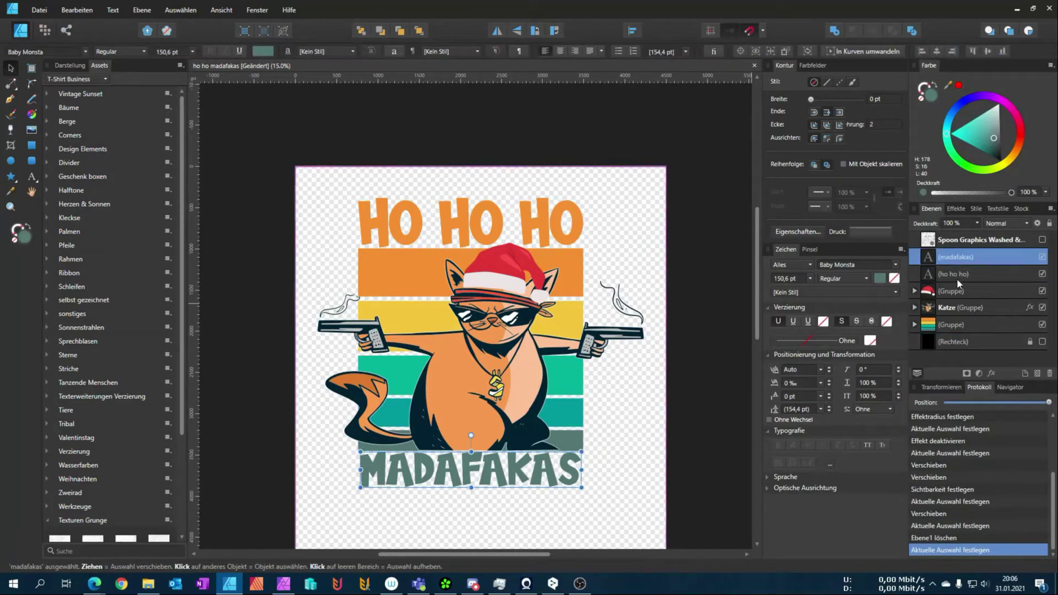
shift+click(961, 325)
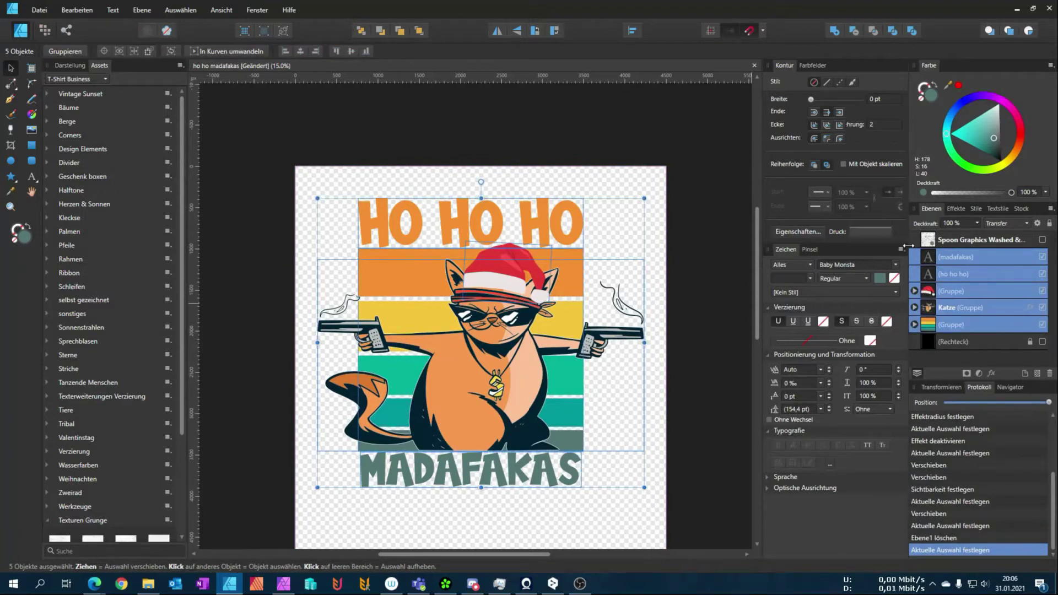
key(ctrl+g)
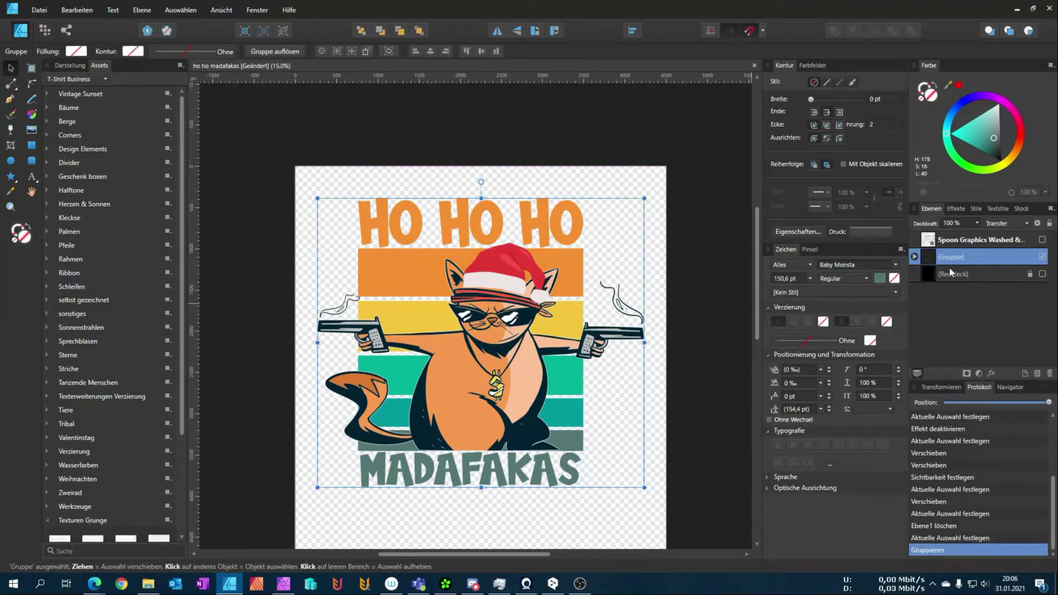
Give the group a red Outline layer effect with a widened radius.
click(991, 374)
click(619, 235)
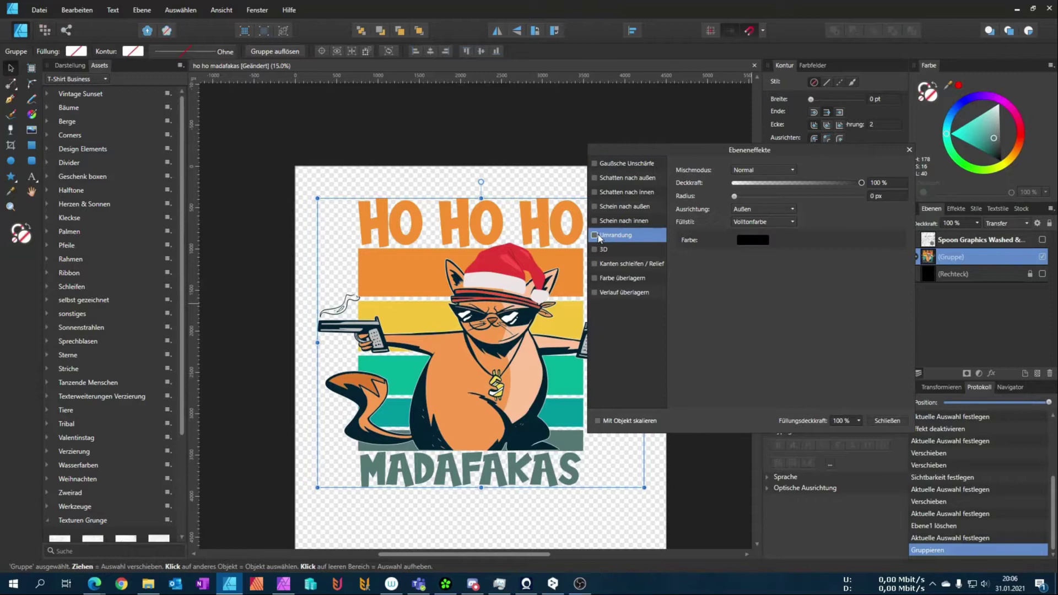
click(752, 240)
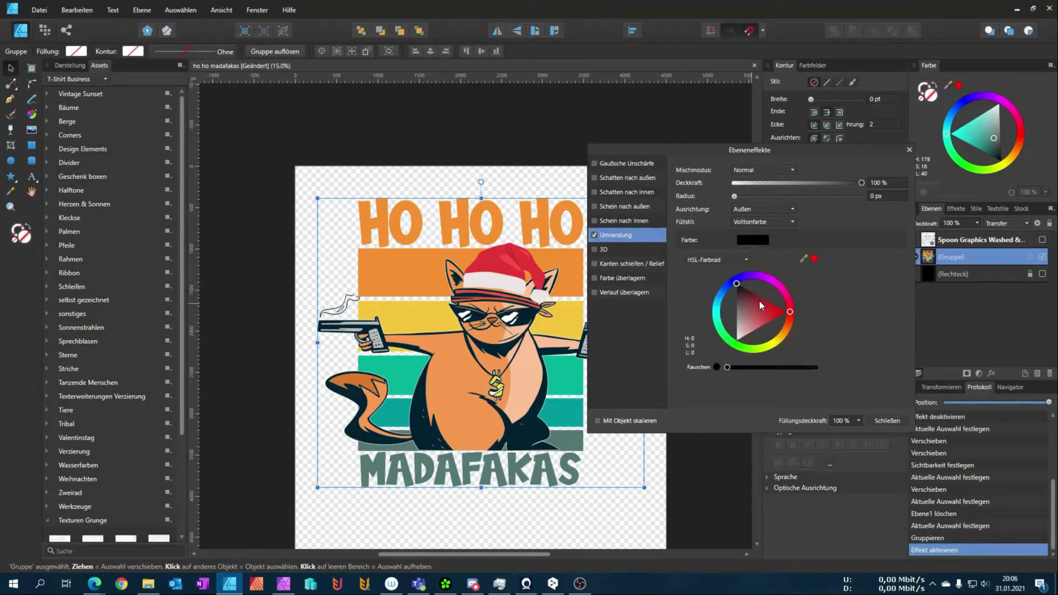
drag(758, 300, 809, 310)
click(746, 240)
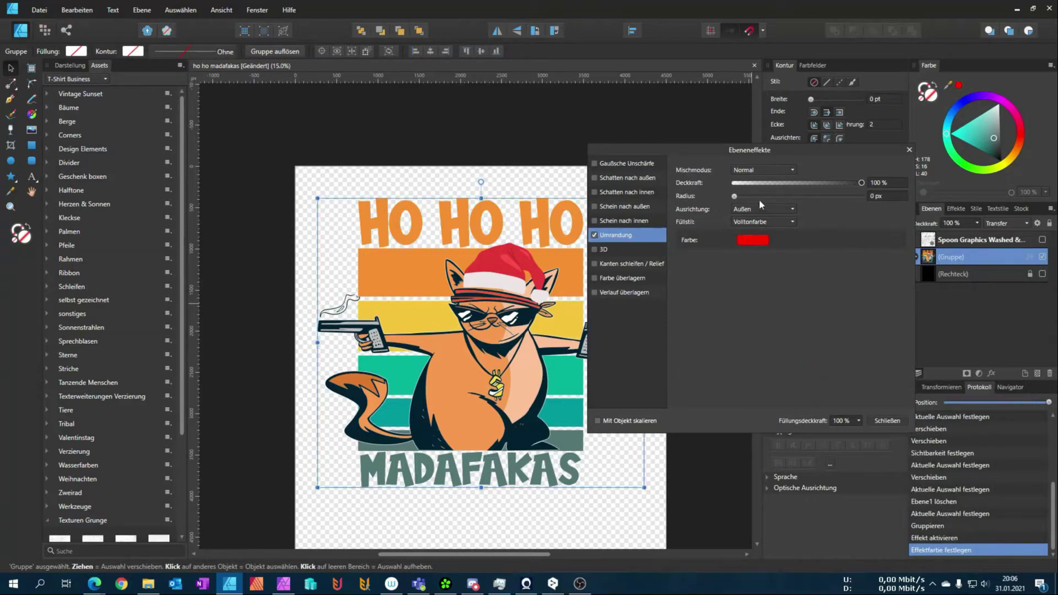
drag(734, 196, 816, 197)
click(887, 420)
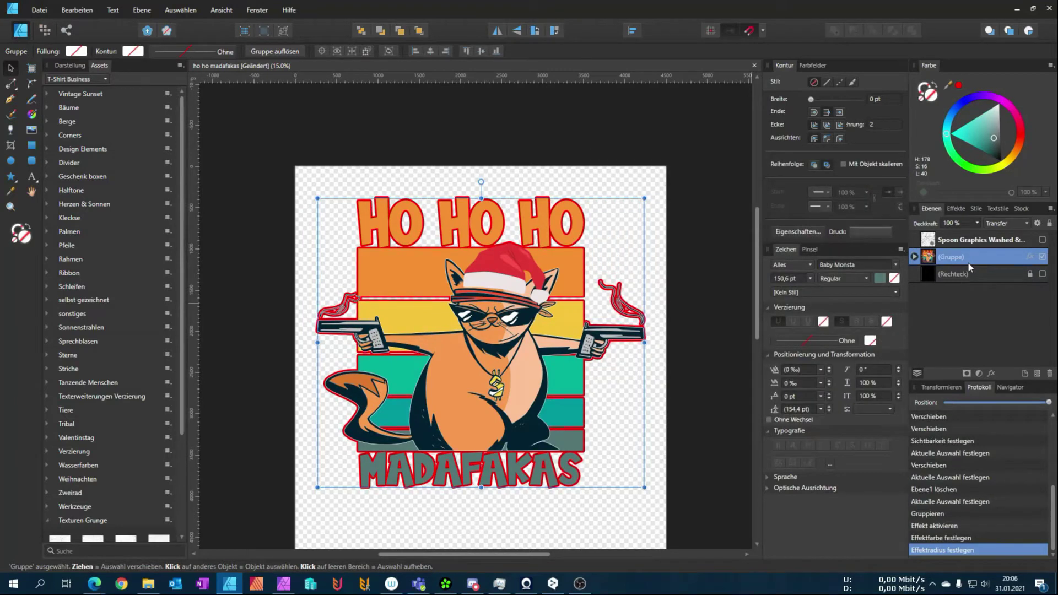
Duplicate the outlined group and rename the copy 'Kopie'.
key(ctrl+j)
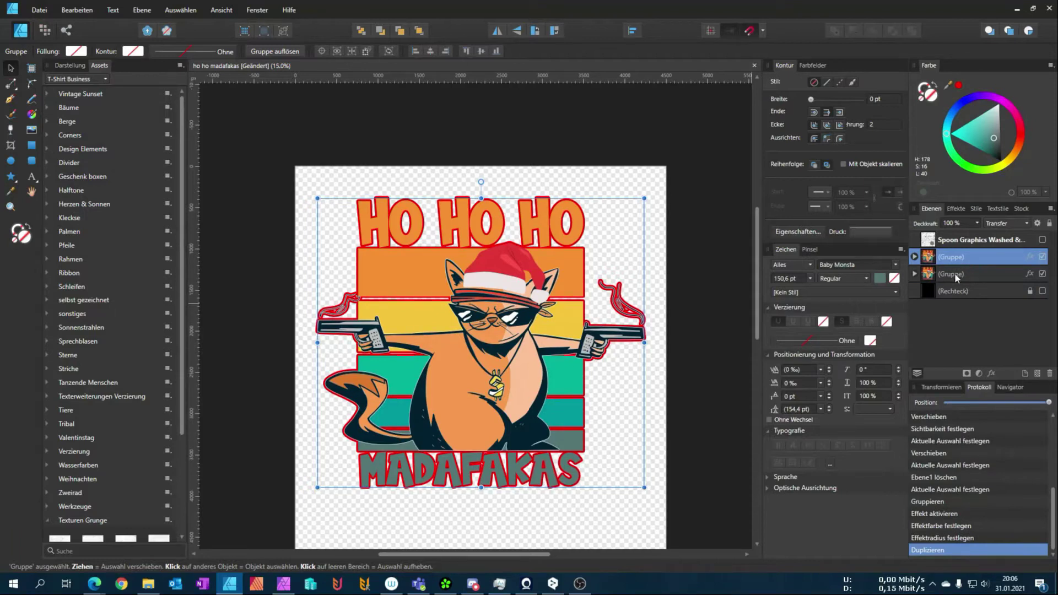
double_click(954, 272)
text(Kopie)
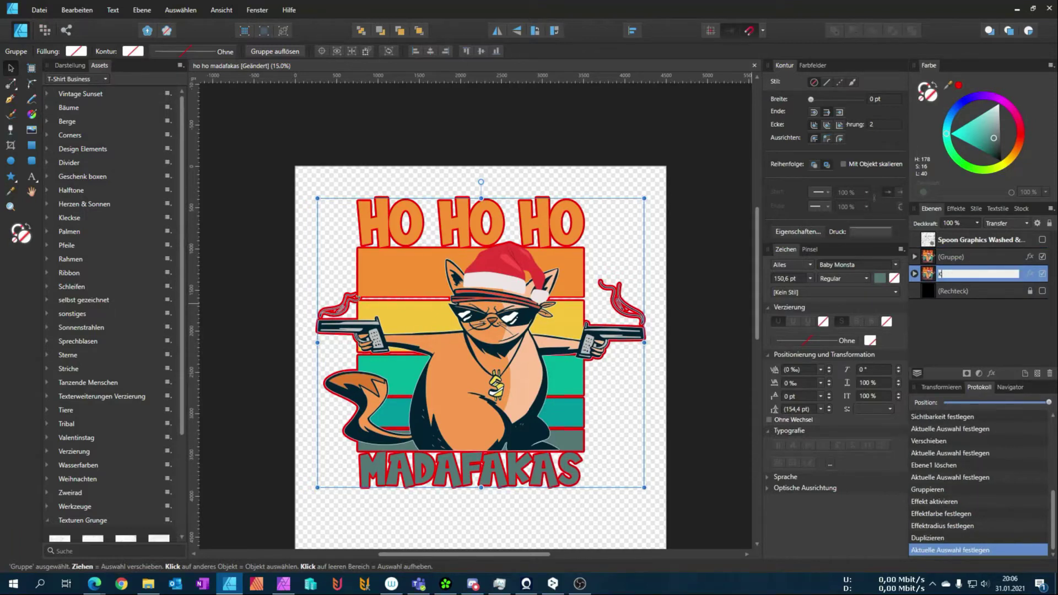
key(Return)
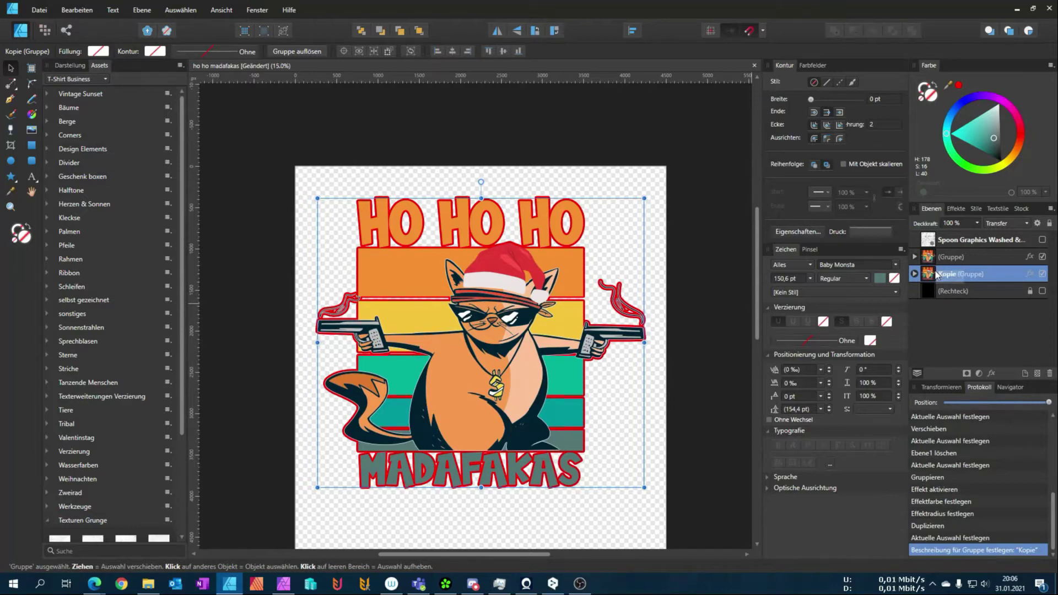
Rasterize the Kopie group into a pixel layer and hide the original outlined group.
right_click(932, 277)
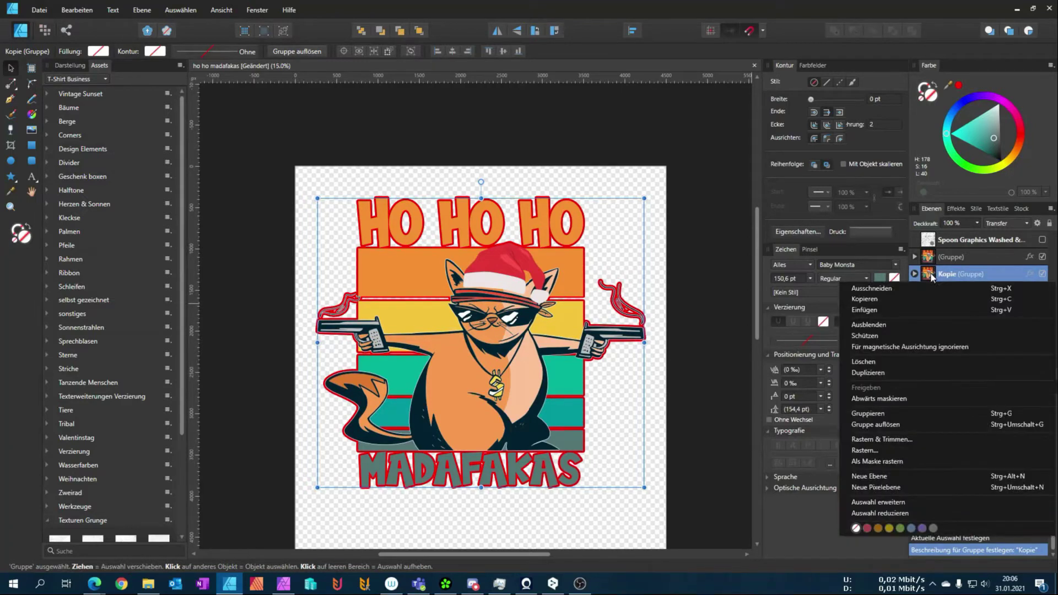
click(876, 451)
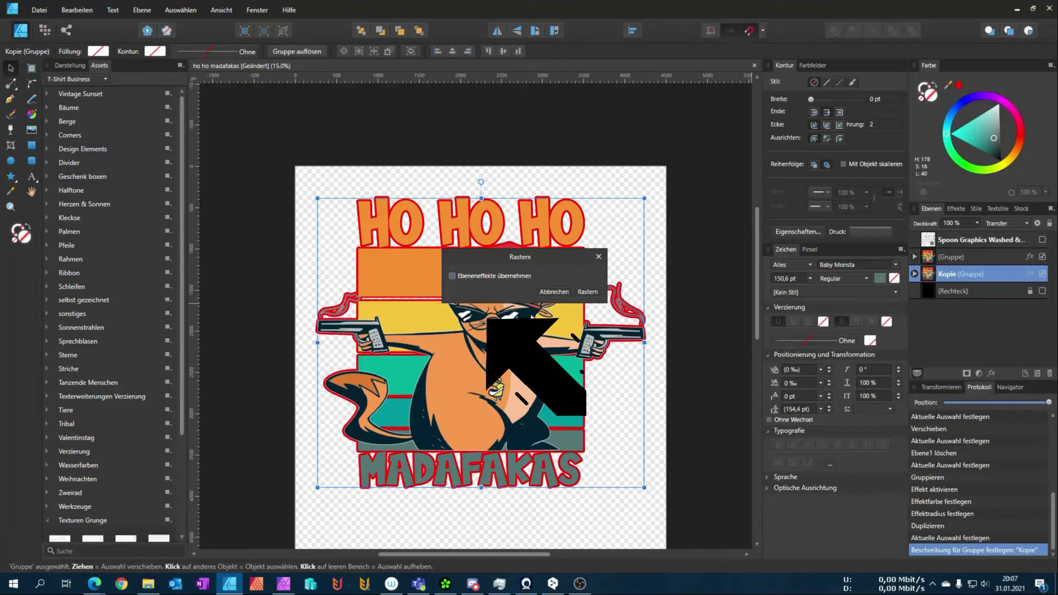
click(588, 291)
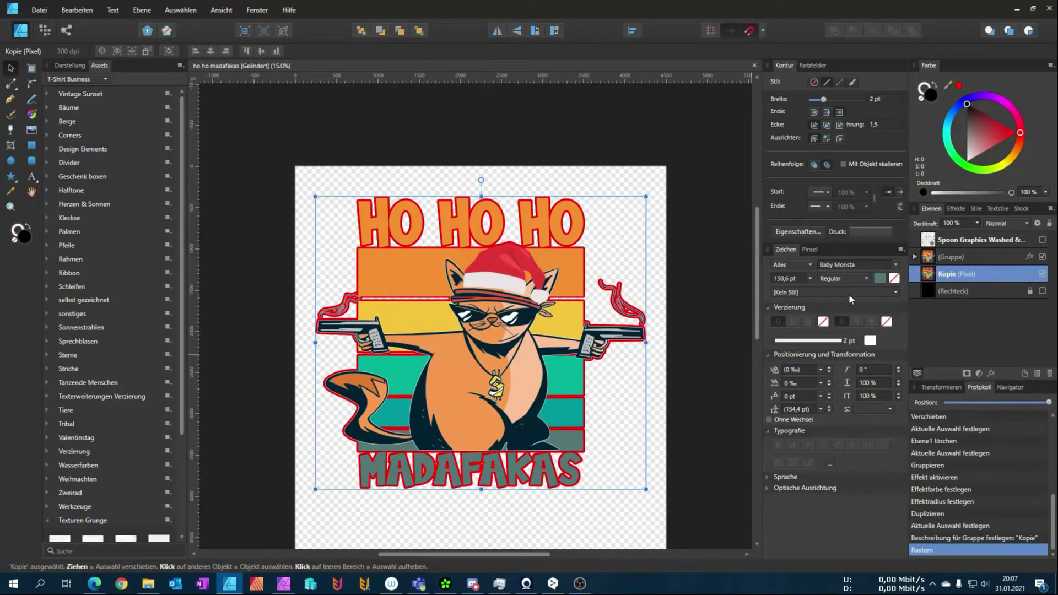
click(1041, 257)
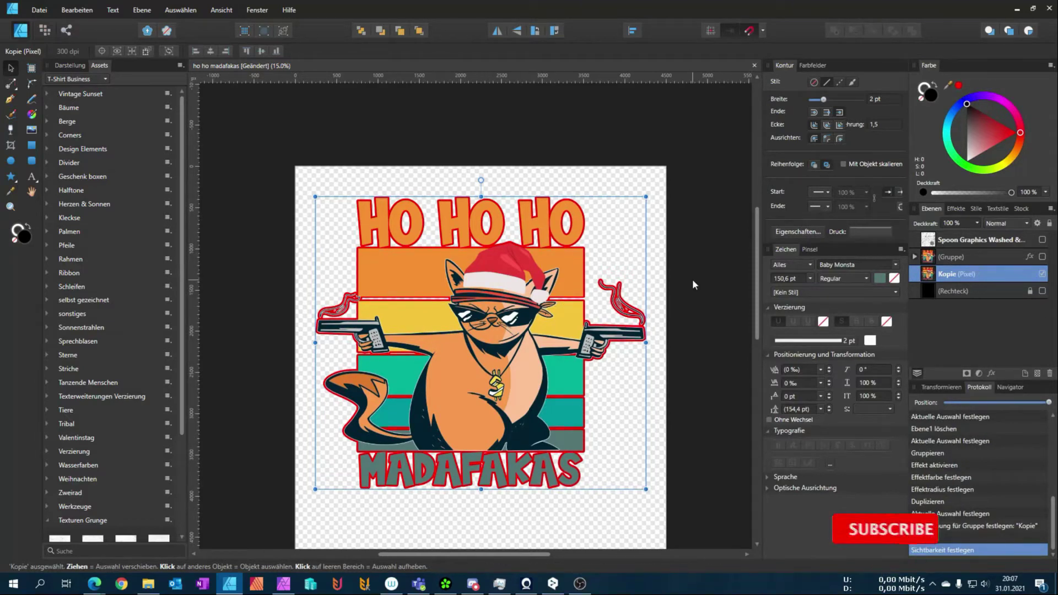
scroll(513, 356, up, 2)
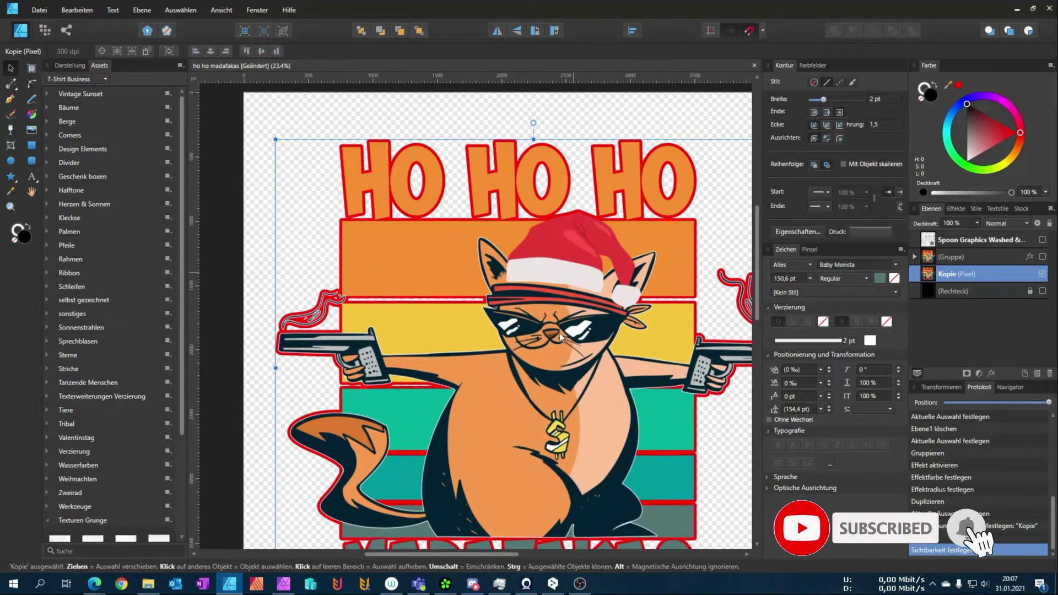
scroll(490, 294, up, 2)
scroll(476, 278, down, 1)
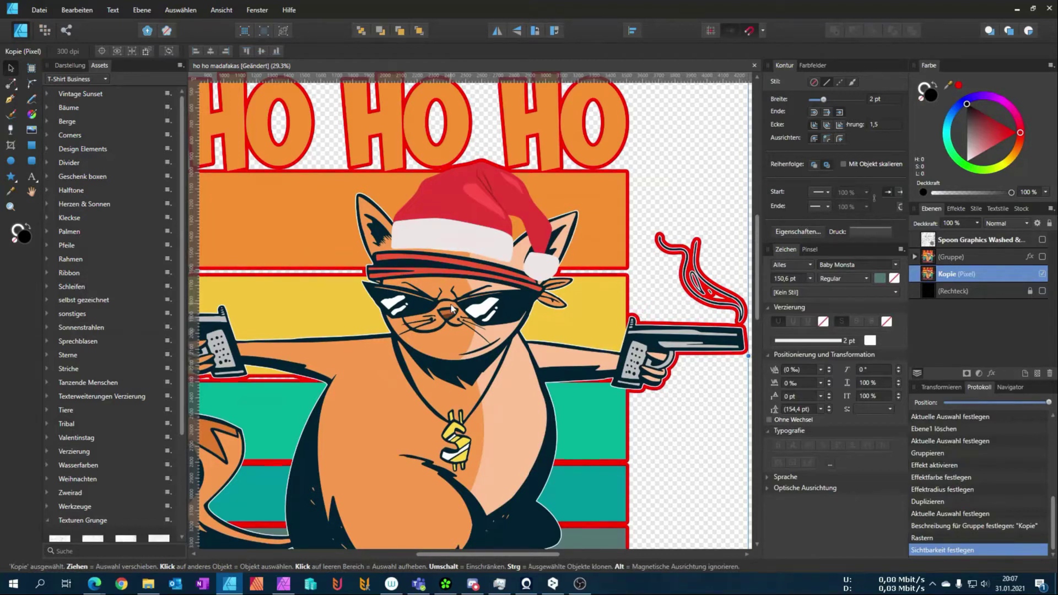
scroll(345, 253, down, 3)
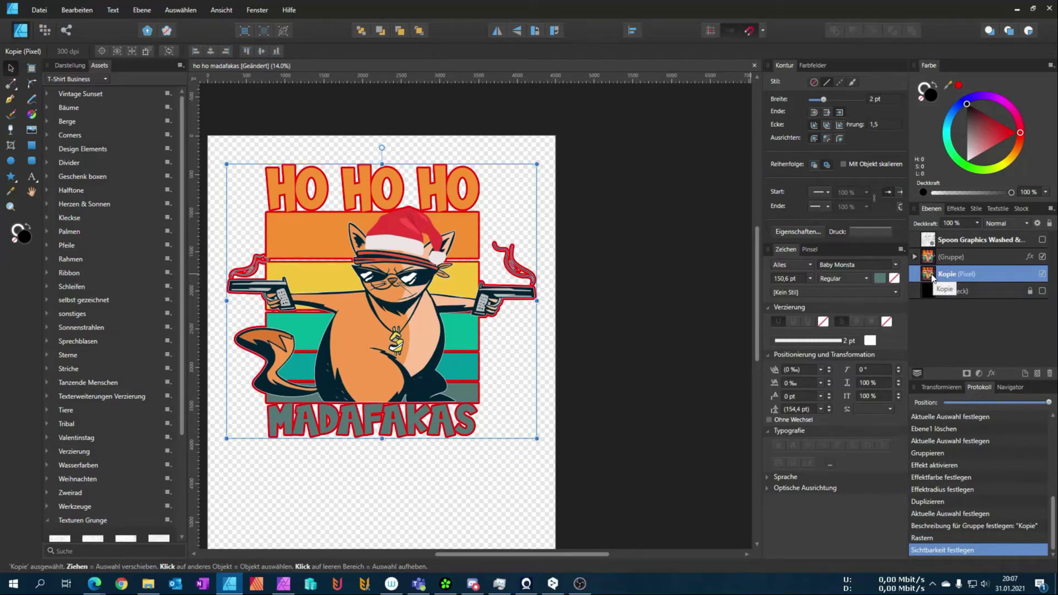
key(space)
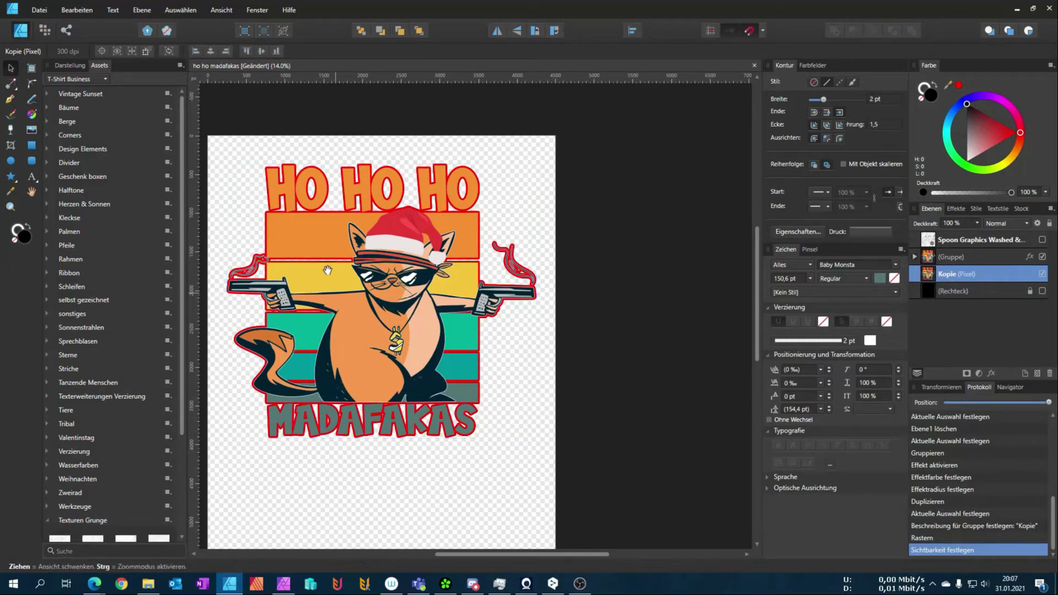
drag(338, 287, 418, 317)
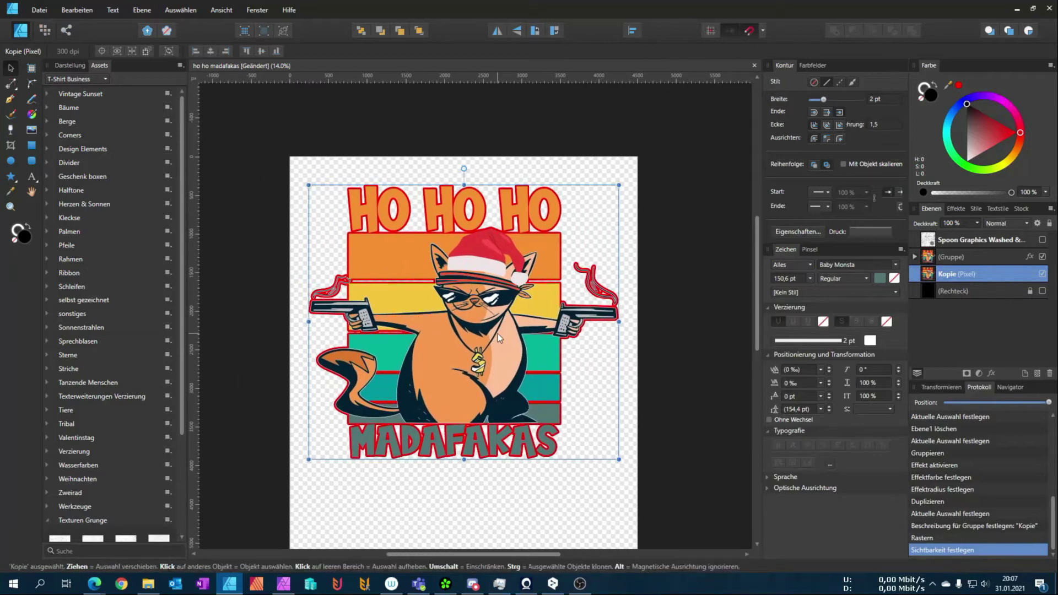
Switch to the Pixel Persona with the Erase Brush.
click(48, 35)
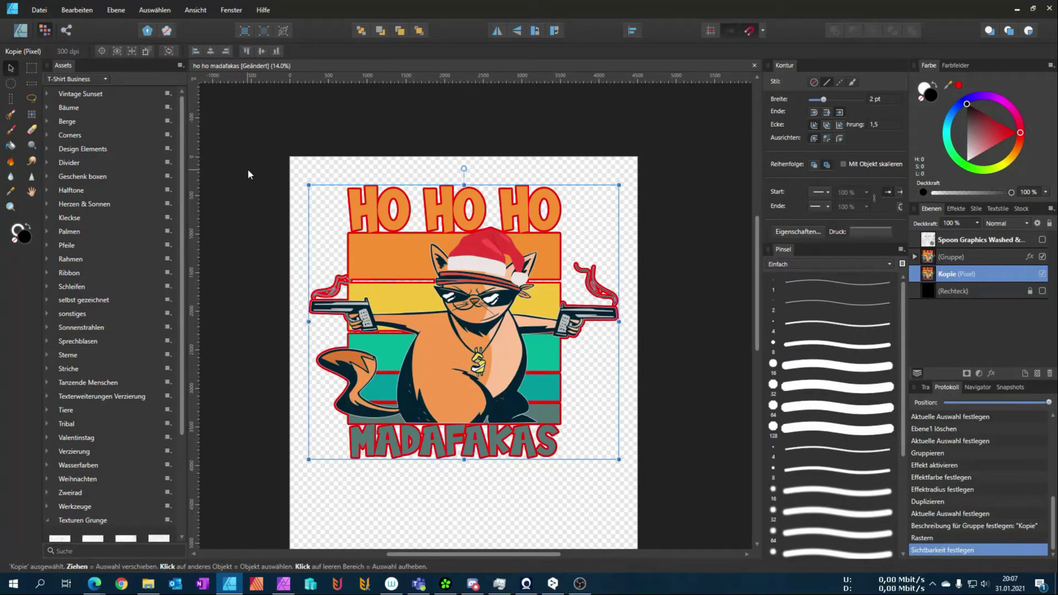
click(31, 130)
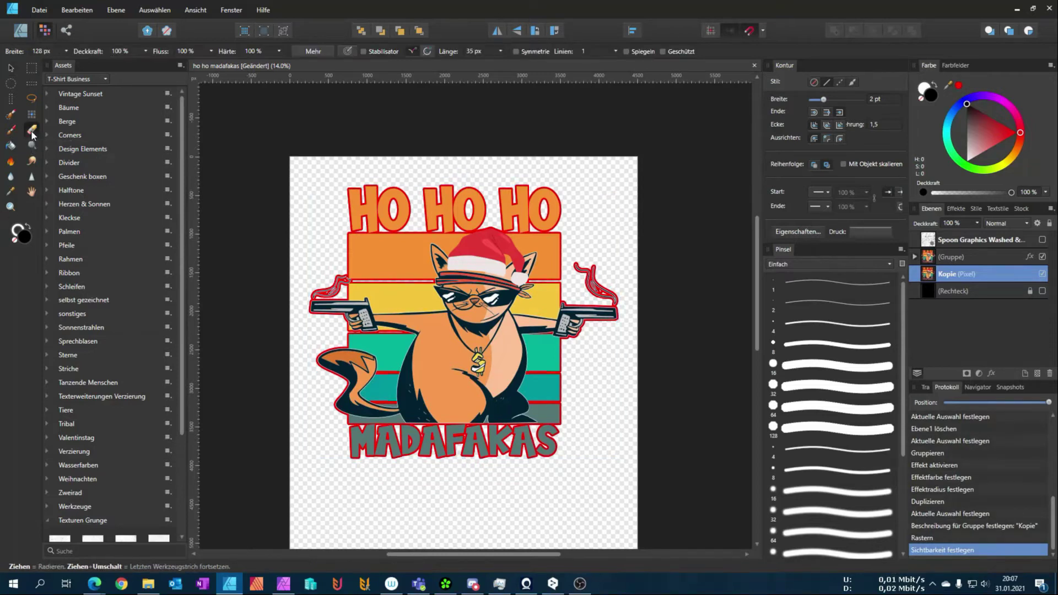
scroll(351, 256, up, 2)
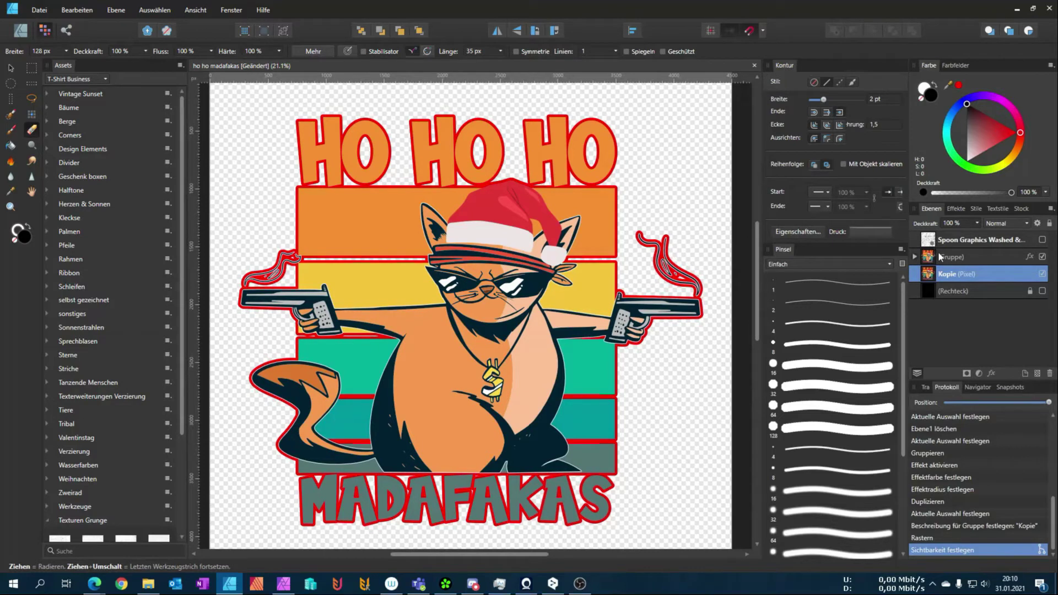
Turn off the Umrandung outline effect on the original (Gruppe) layer.
click(940, 258)
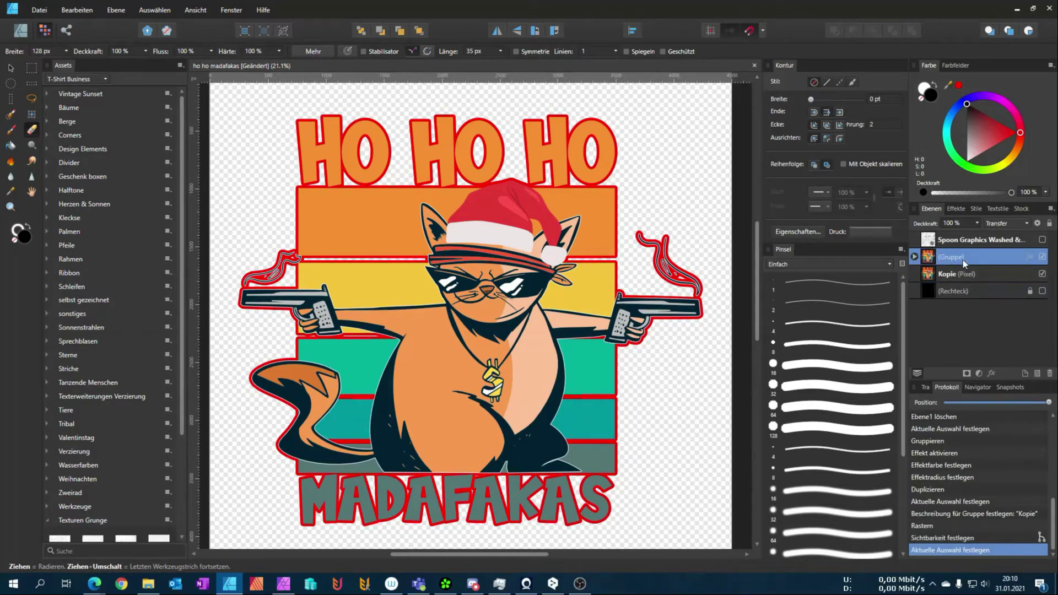
click(991, 373)
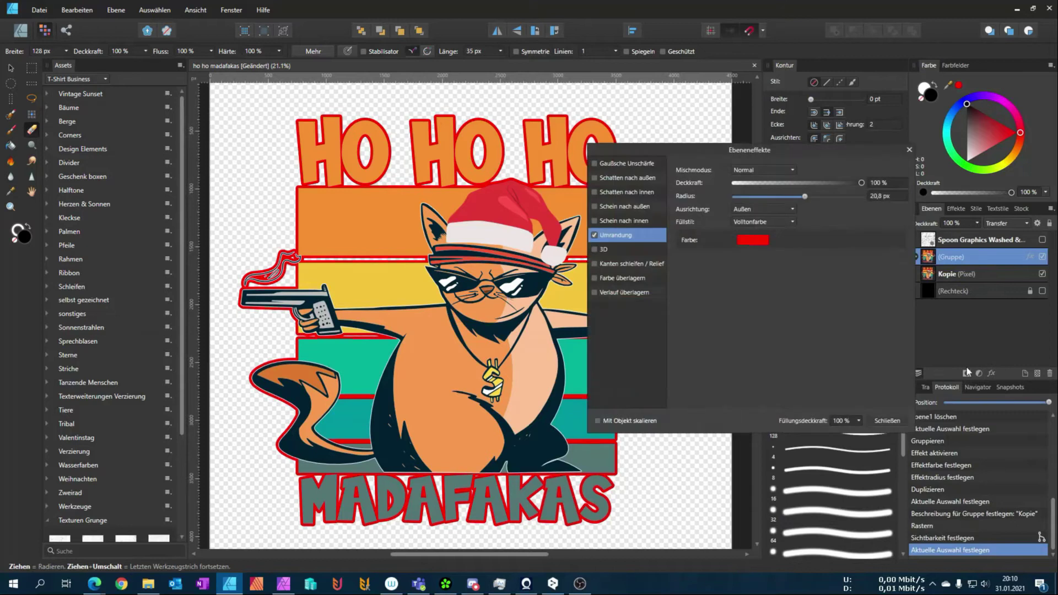
click(595, 235)
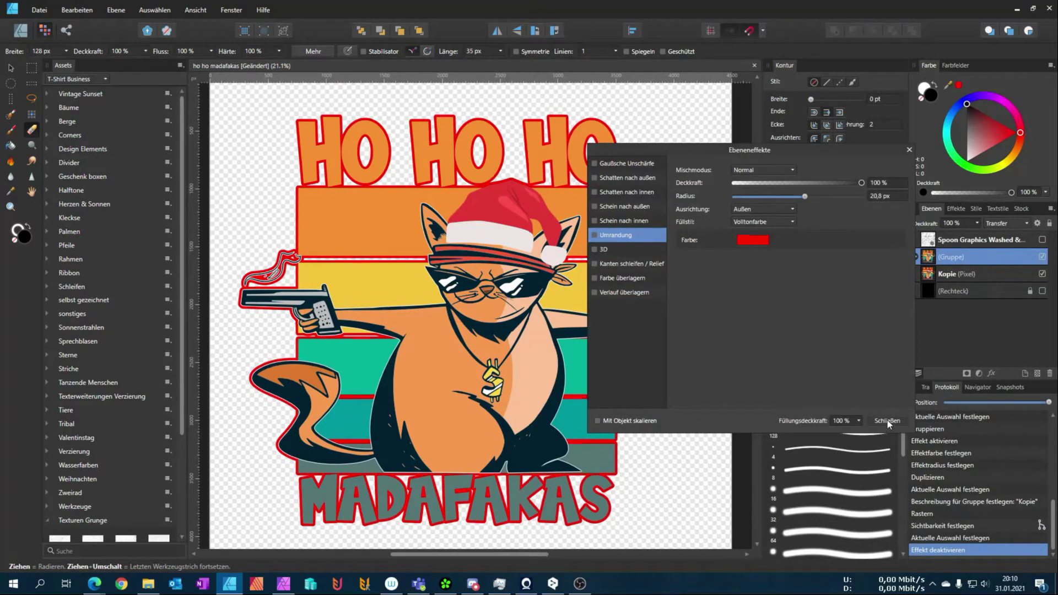
click(887, 420)
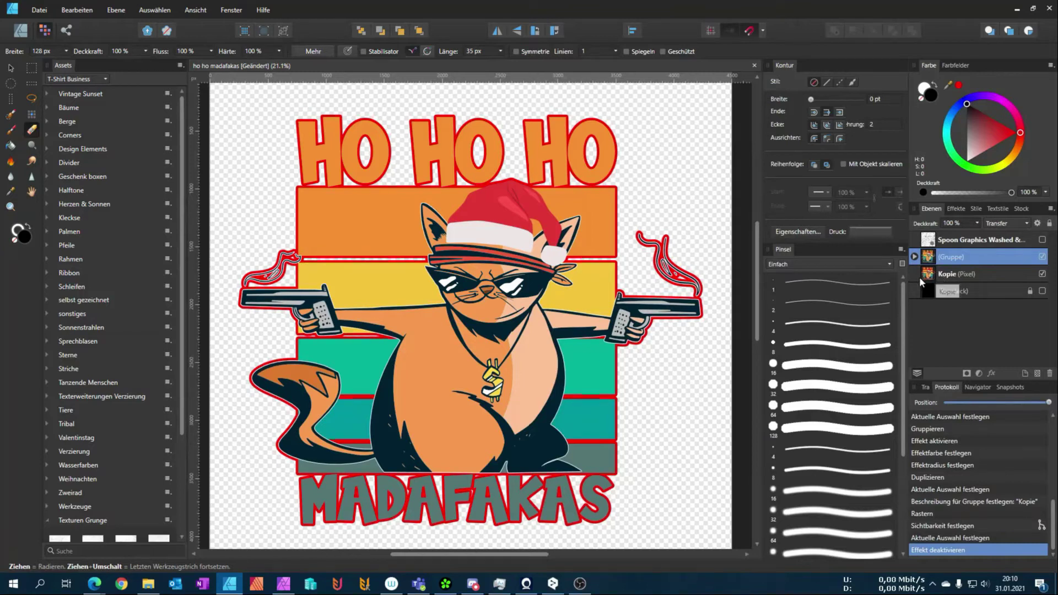
click(940, 277)
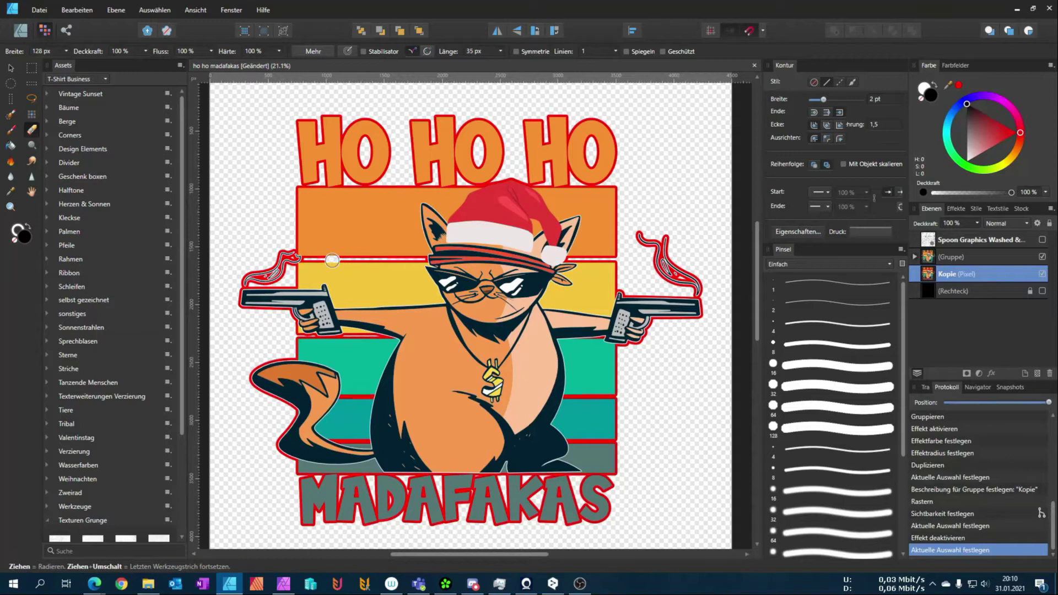
scroll(317, 258, up, 3)
scroll(318, 257, up, 1)
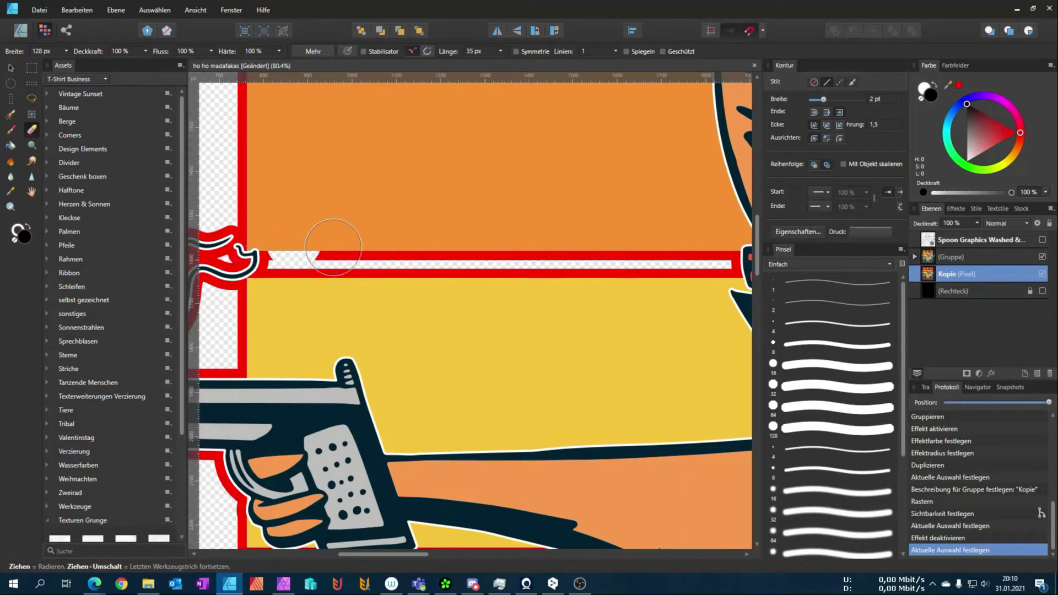
drag(632, 336, 245, 335)
scroll(245, 334, right, 5)
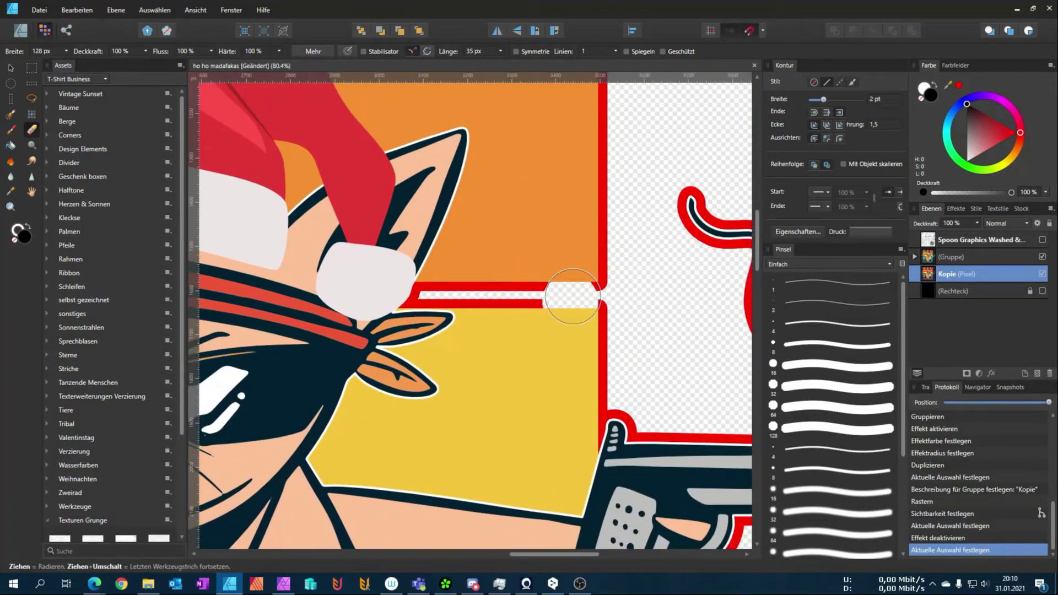
scroll(573, 286, up, 1)
scroll(573, 288, up, 3)
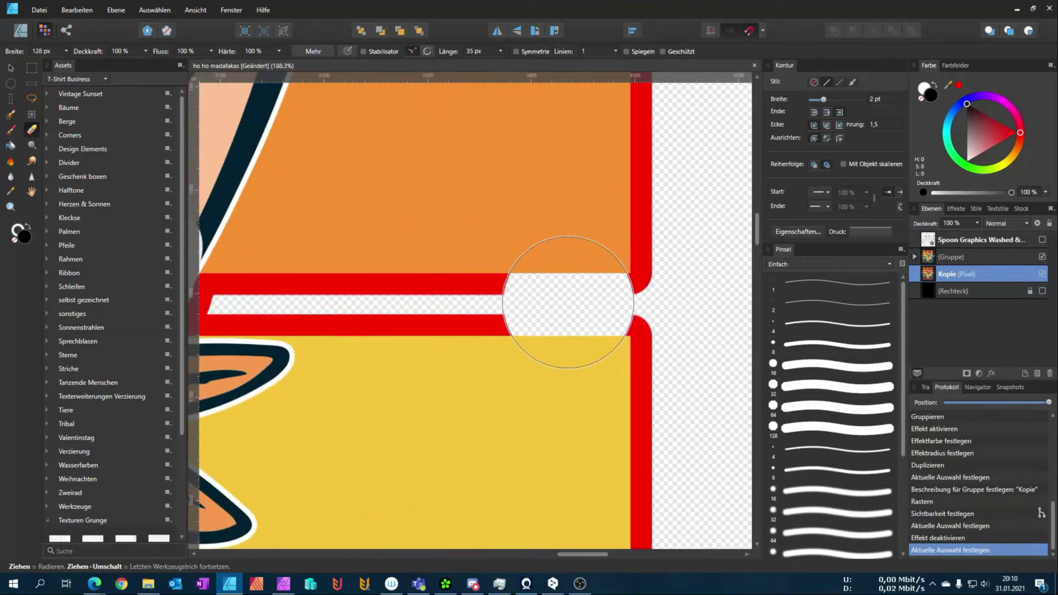
drag(567, 311, 562, 298)
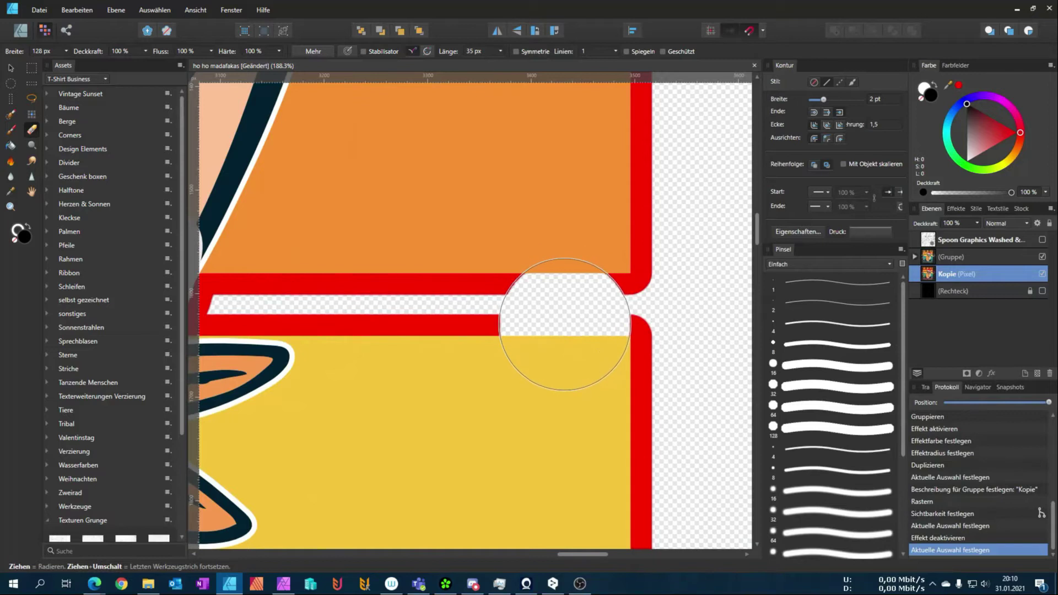
mouse_move(583, 300)
mouse_down()
mouse_move(553, 299)
mouse_move(573, 300)
mouse_up()
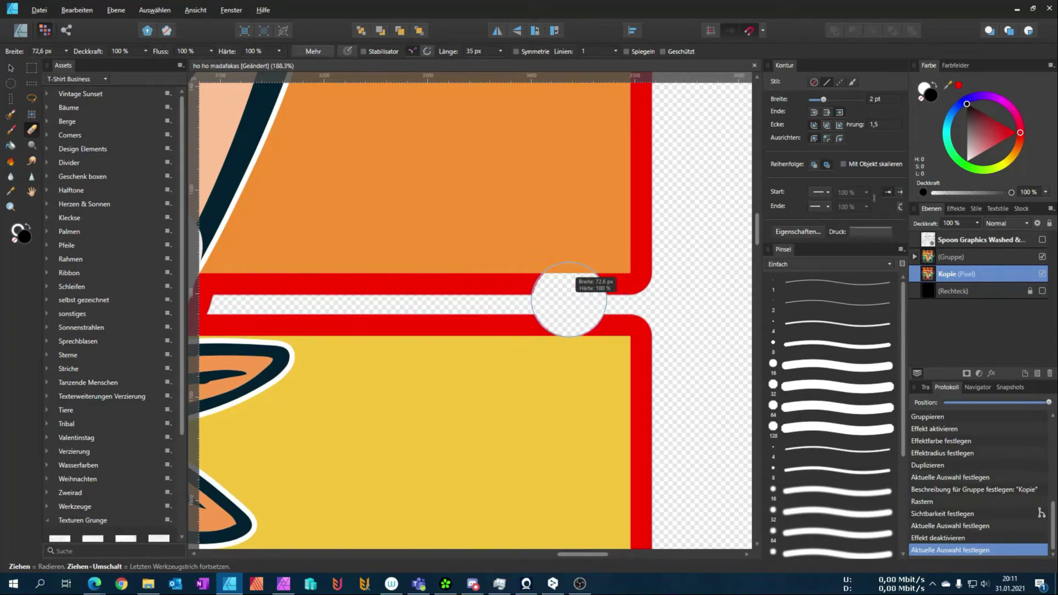
drag(569, 300, 569, 295)
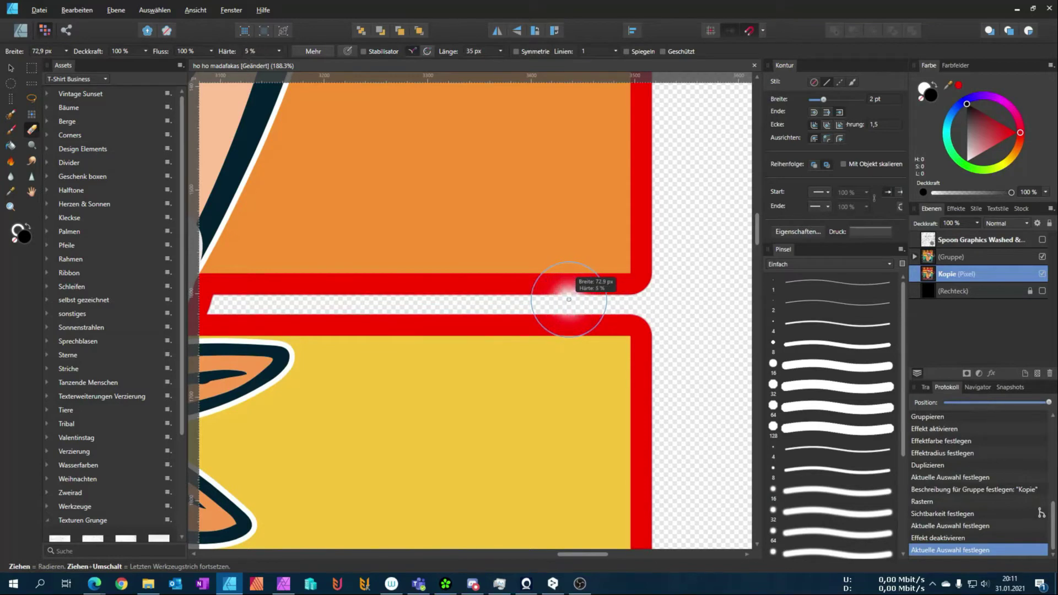
drag(568, 300, 569, 306)
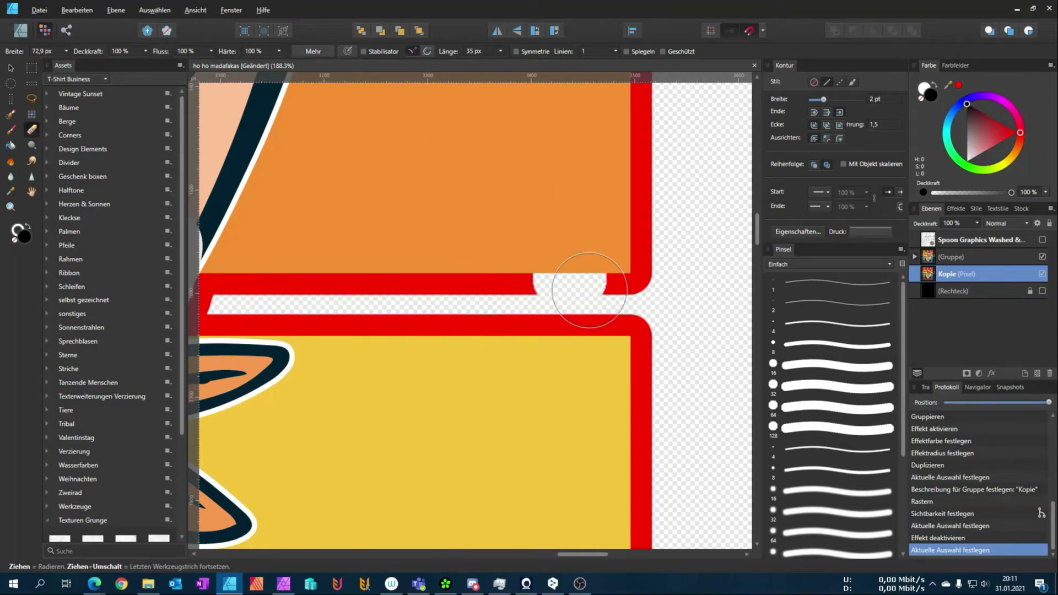
click(599, 276)
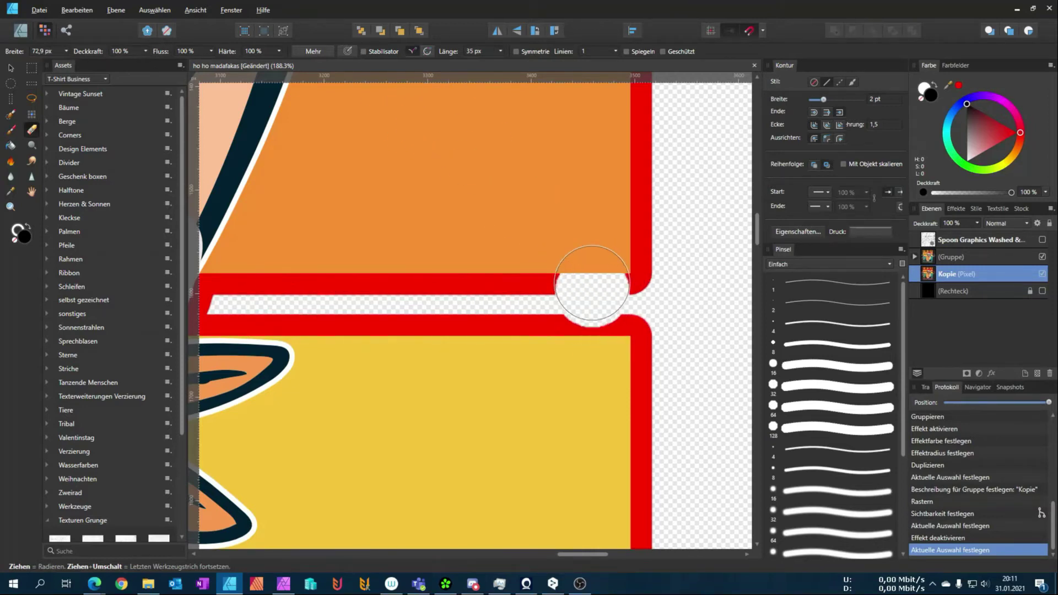
drag(599, 276, 604, 353)
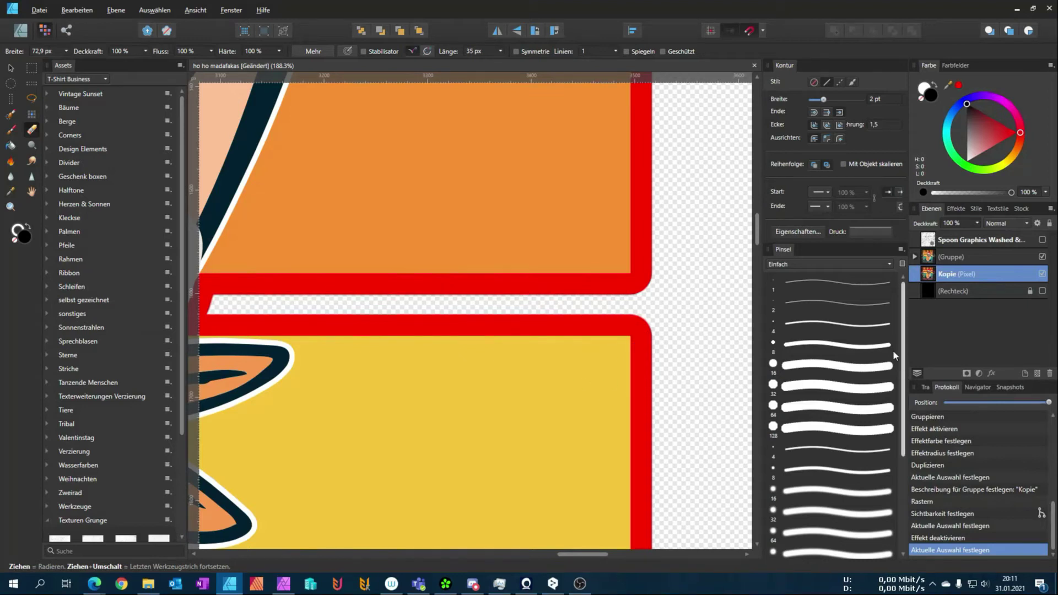
Create a new brush category named 'eigene Pinsel' in the Brushes panel.
scroll(890, 385, down, 5)
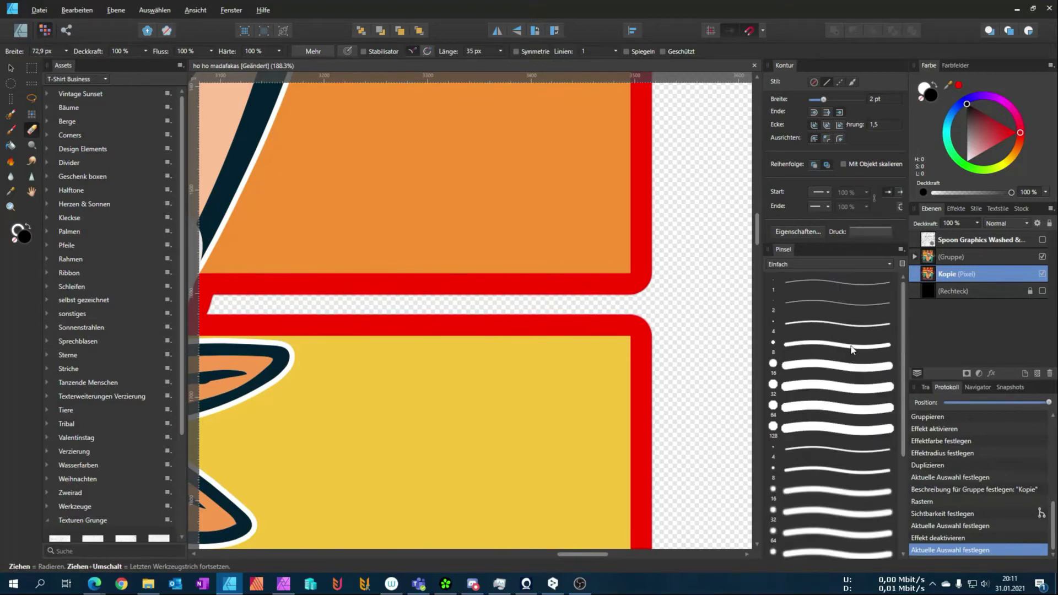
scroll(833, 383, up, 2)
scroll(833, 382, down, 1)
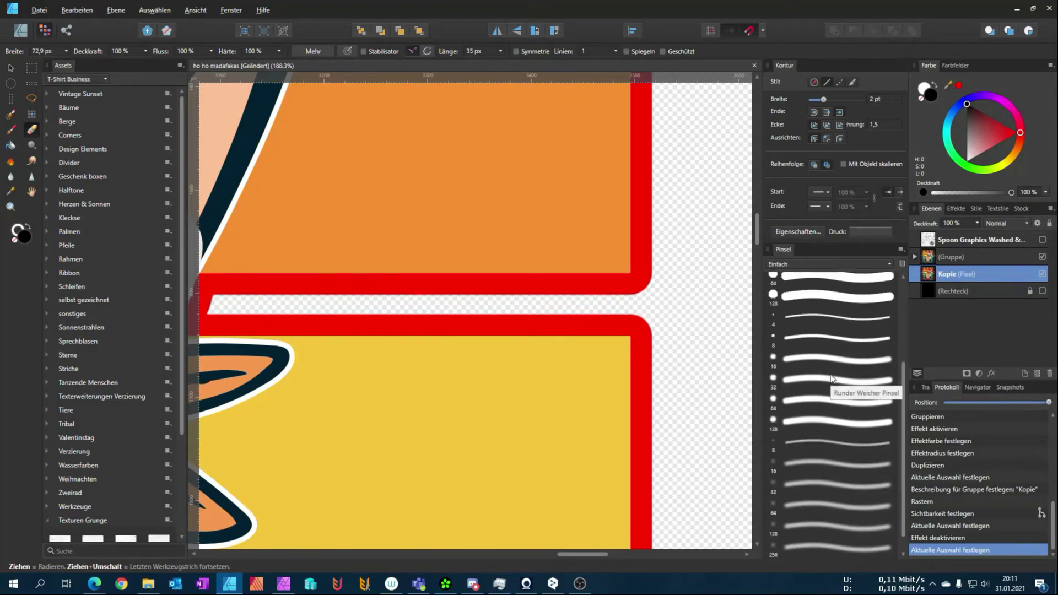
click(804, 264)
click(780, 276)
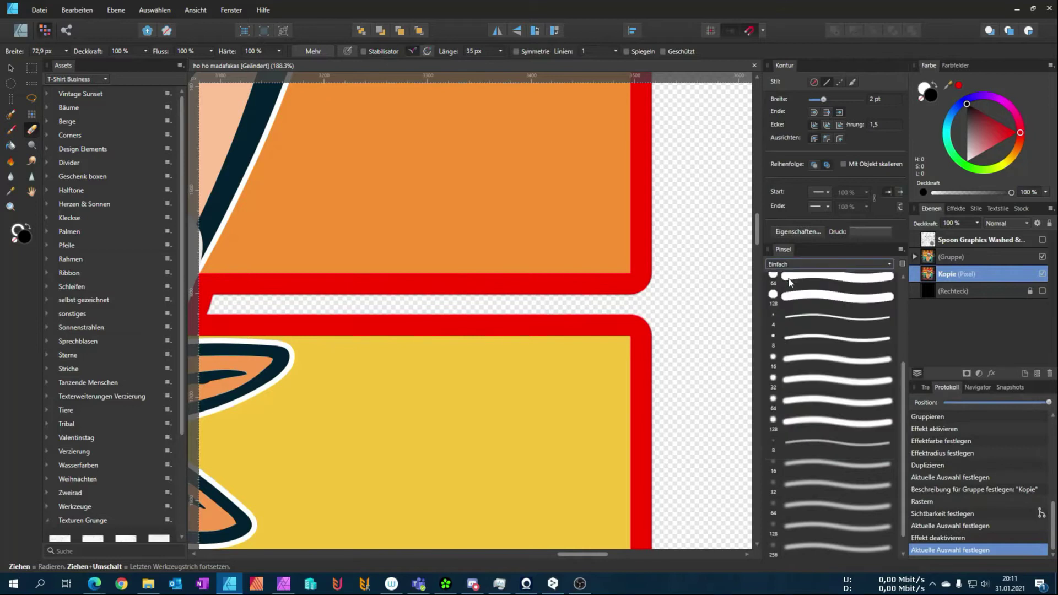
click(898, 247)
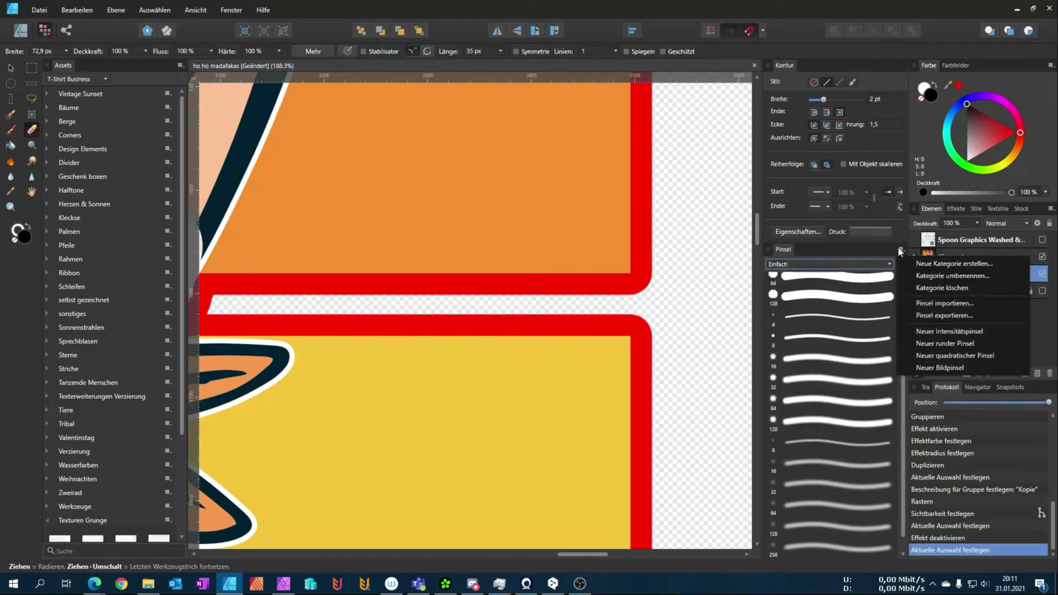
click(930, 264)
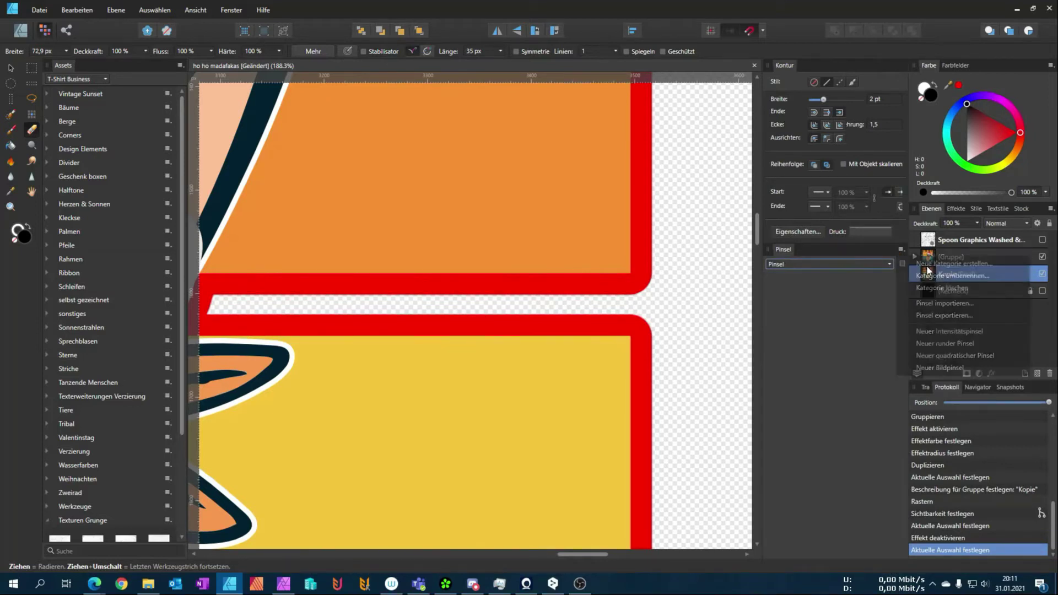
click(888, 264)
click(885, 263)
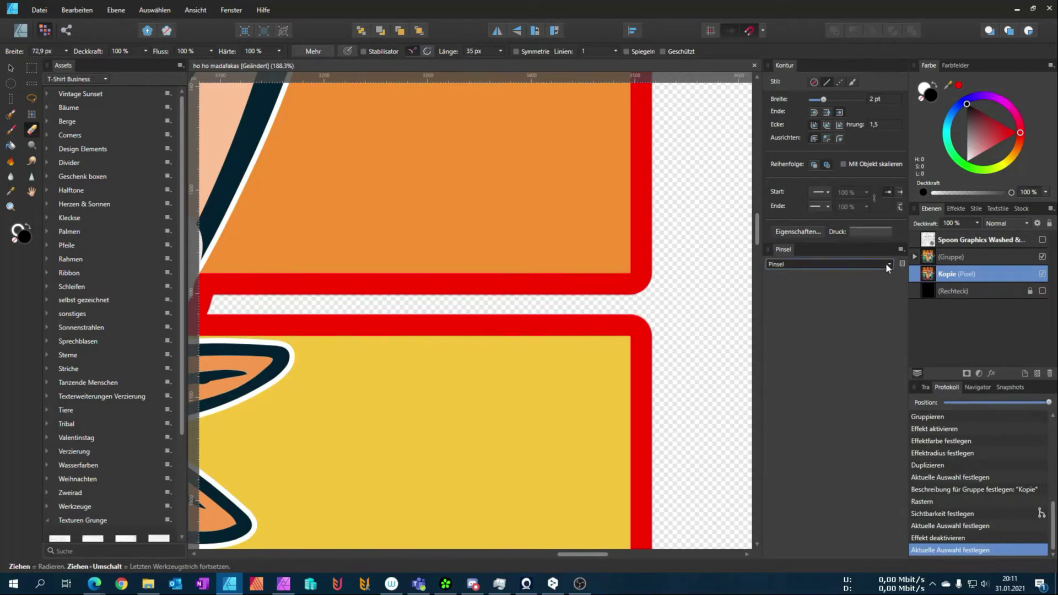
click(901, 251)
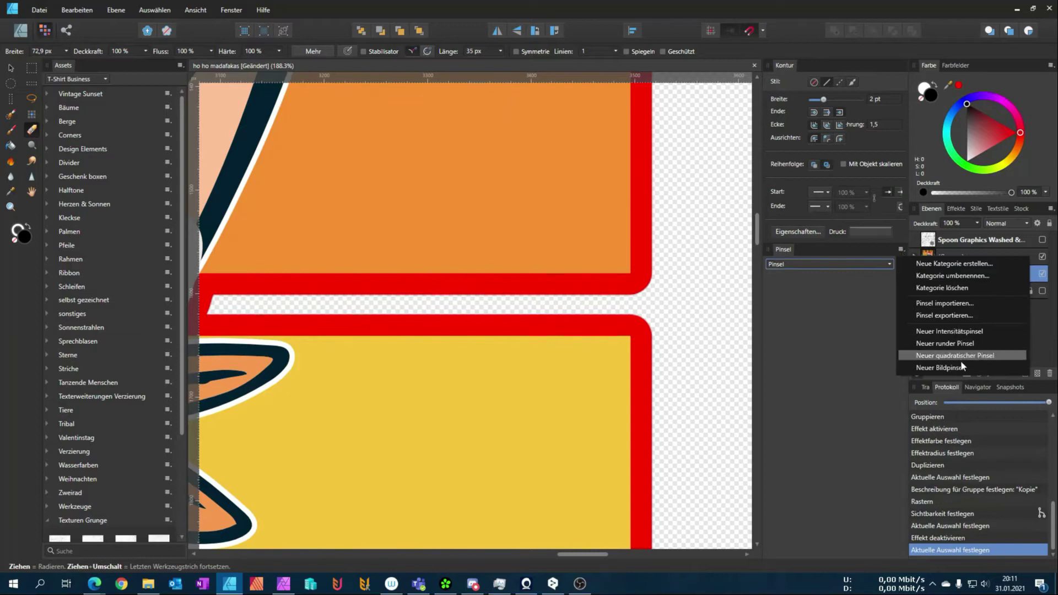
click(953, 275)
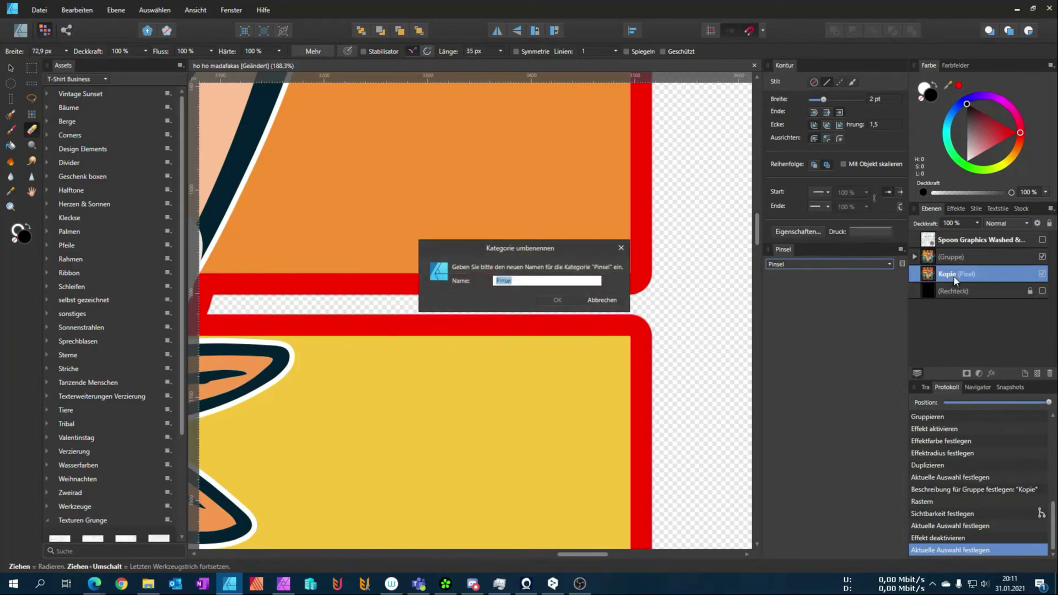
text(eigene P)
text(insel)
key(Return)
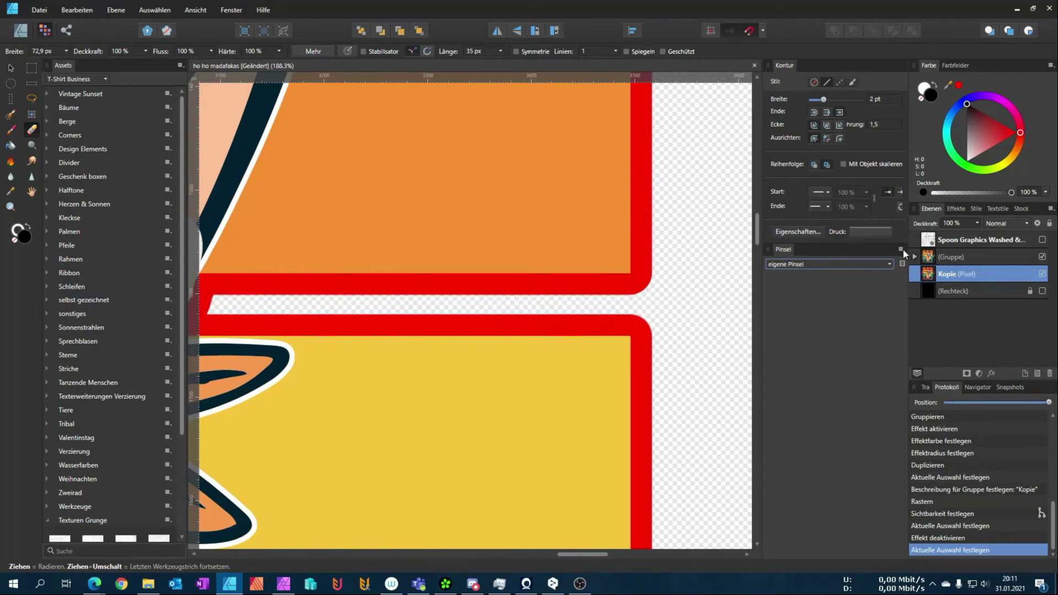
Add a new square brush to the category and erase a square chunk of red outline.
click(901, 250)
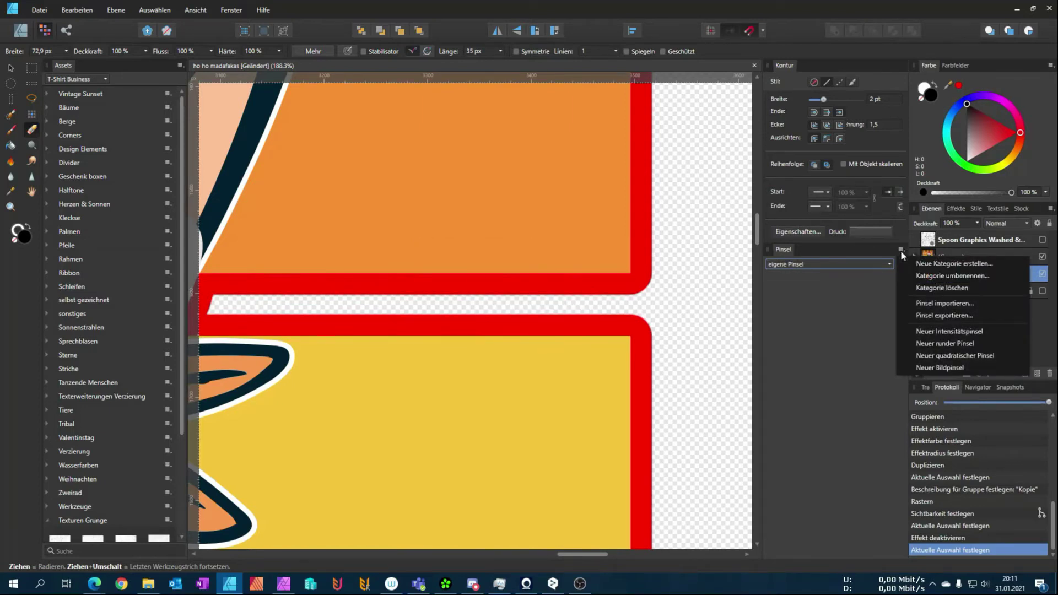
click(940, 368)
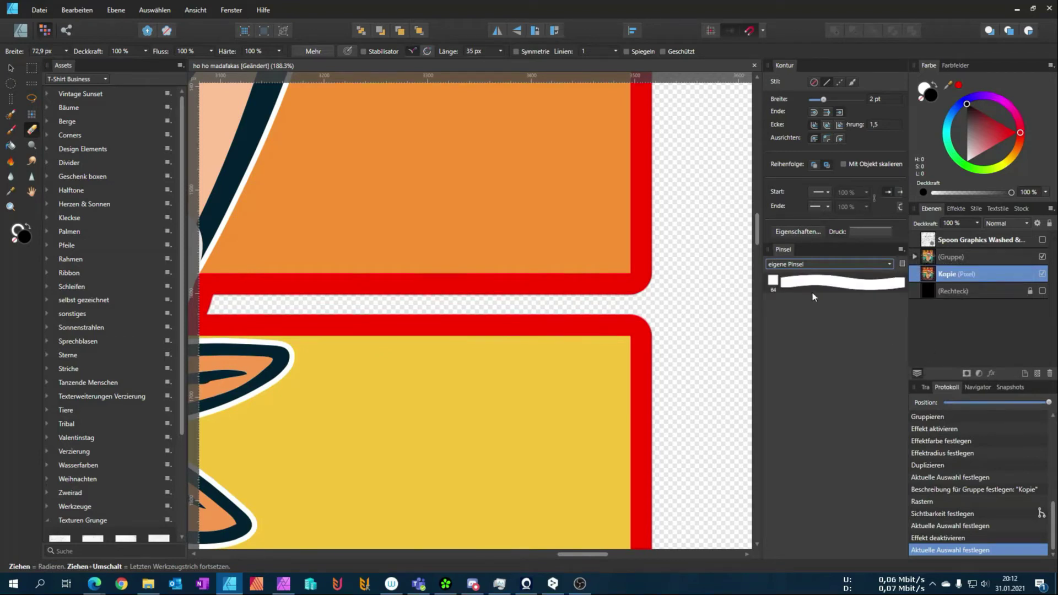
click(773, 281)
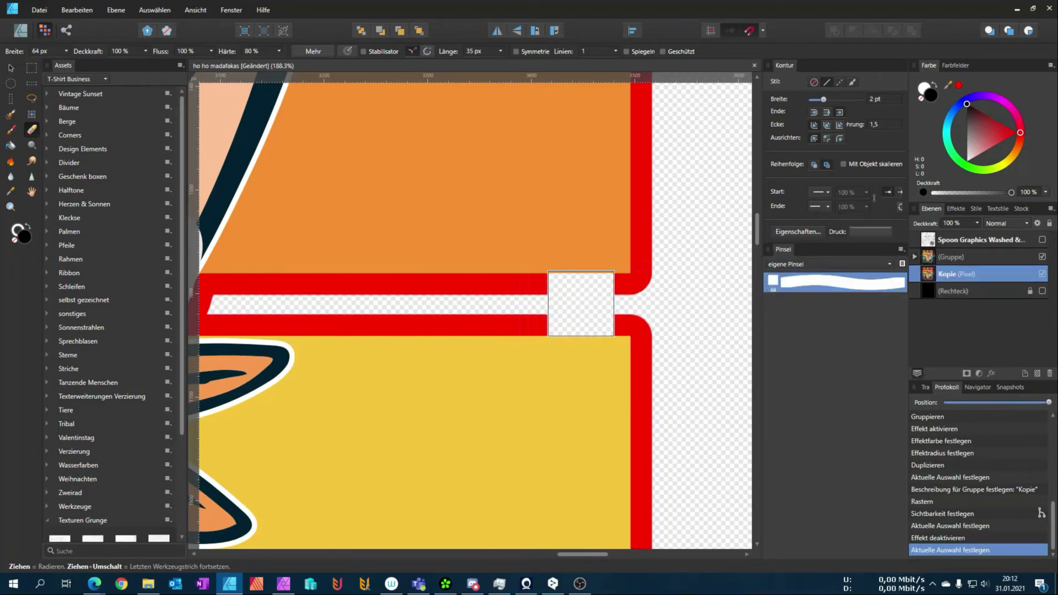
click(509, 293)
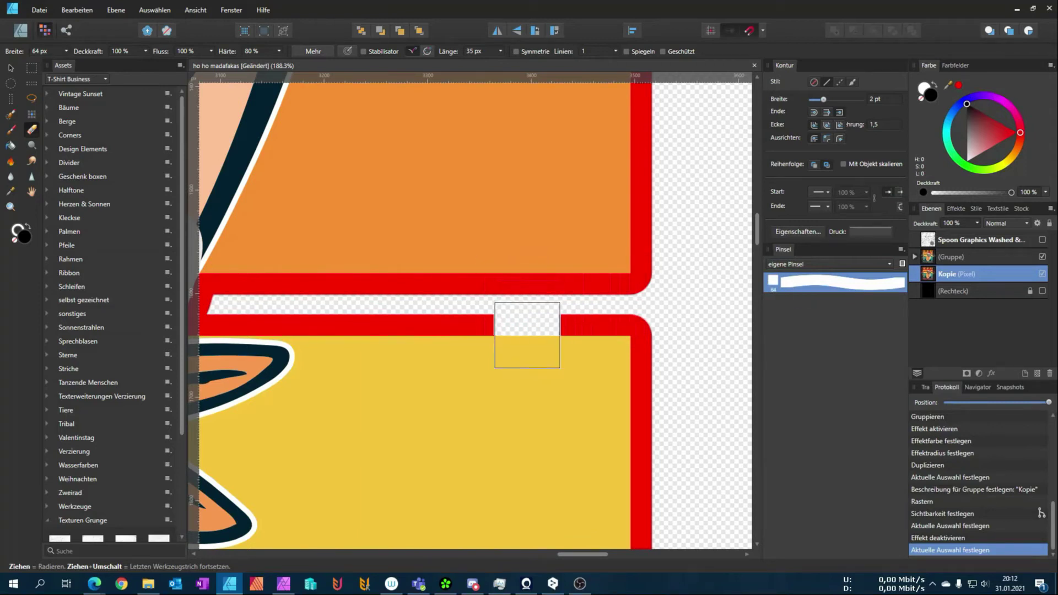
Set the square brush's spacing to 1 % and its size to 100 px.
double_click(799, 281)
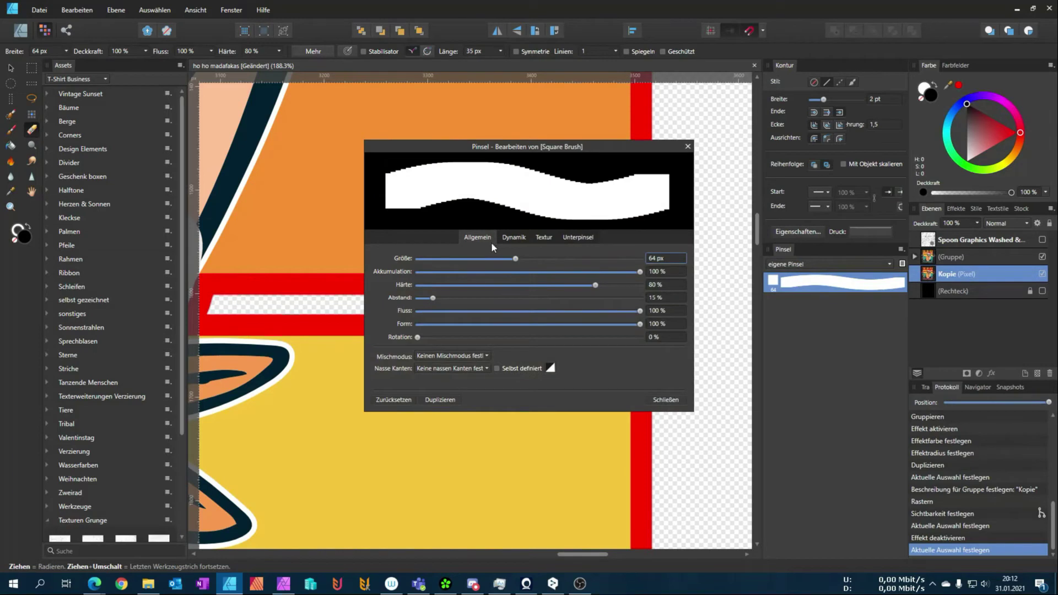
drag(426, 299, 395, 297)
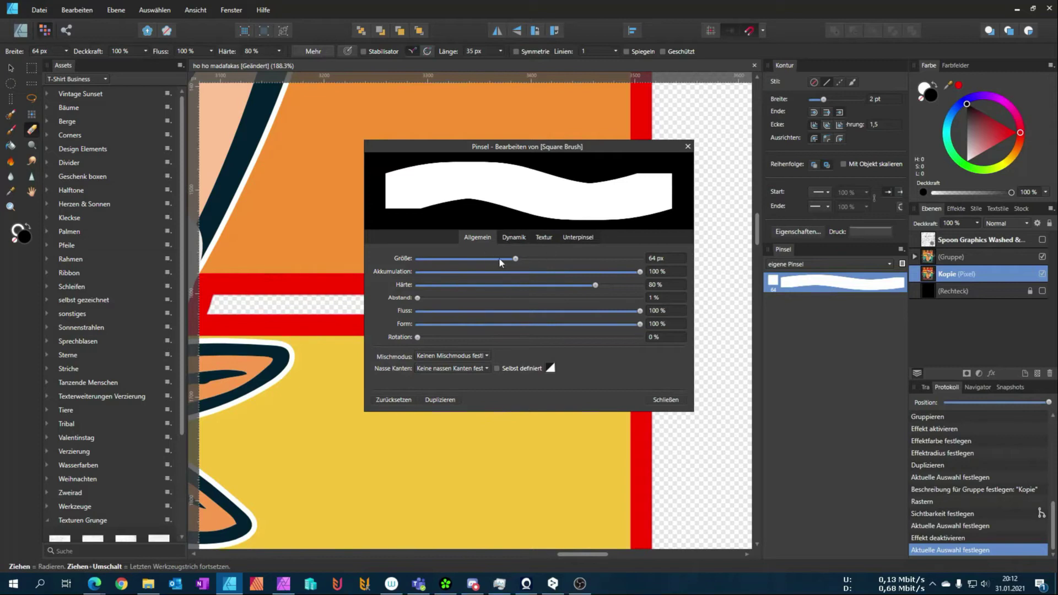
drag(515, 258, 530, 260)
click(666, 257)
text(100)
key(Return)
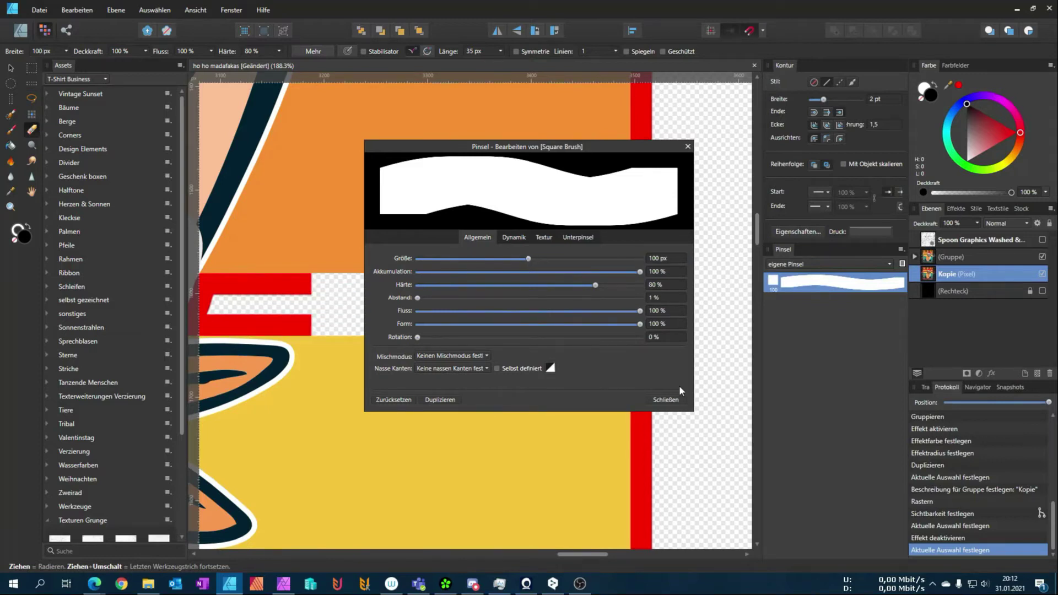
Erase the red bands inside the square gap, undoing one overly long stroke.
click(670, 399)
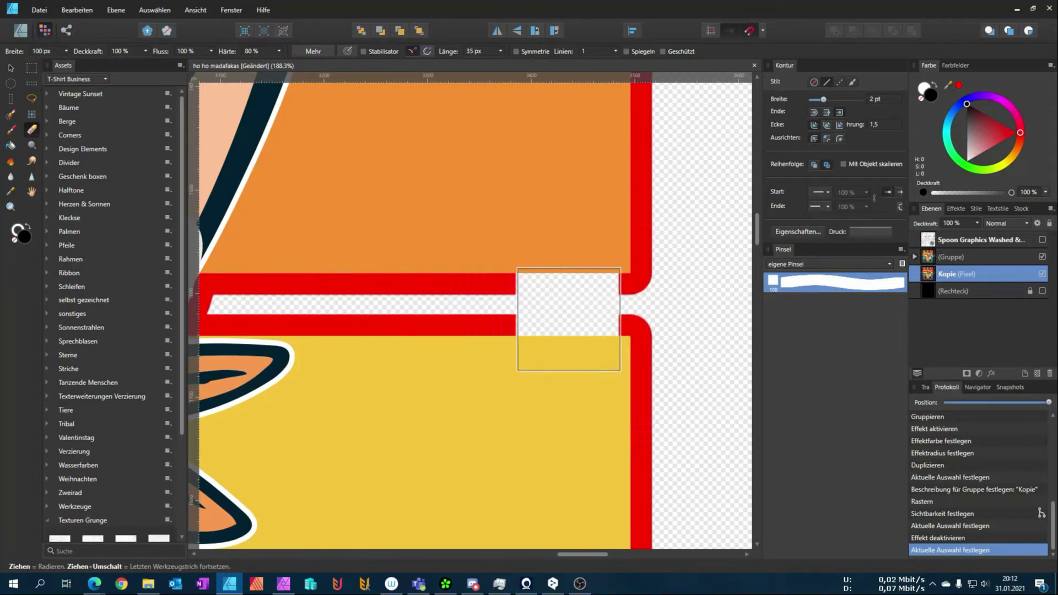
scroll(578, 314, up, 2)
drag(579, 314, 548, 311)
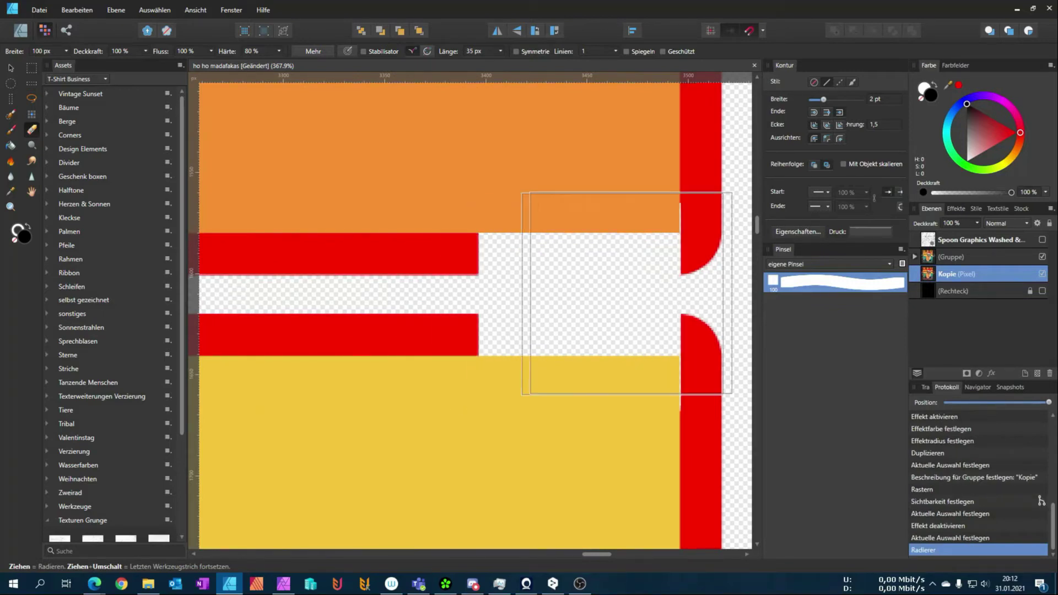
key(ctrl+z)
click(613, 317)
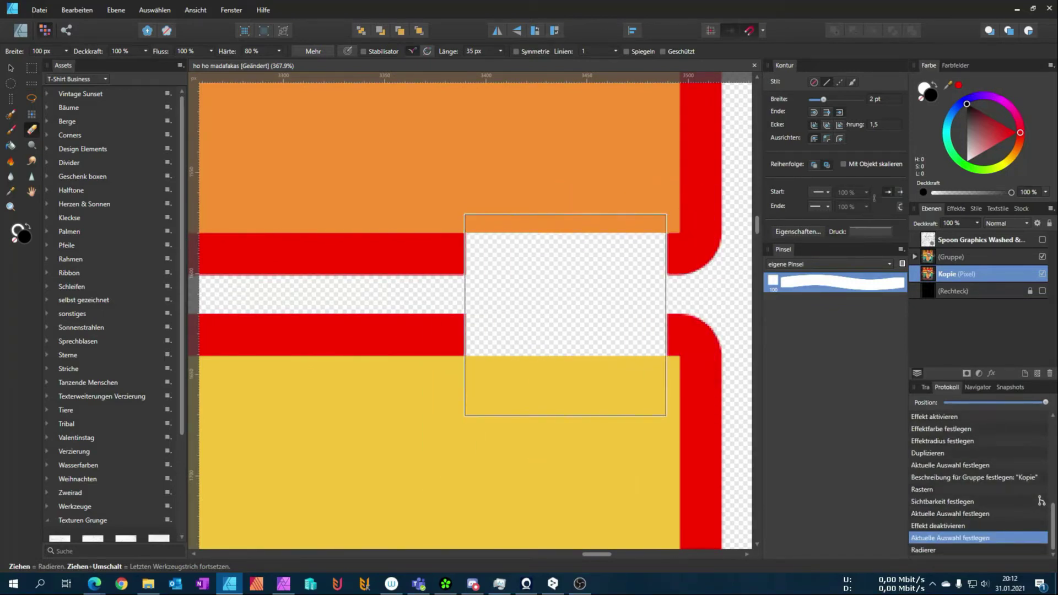
scroll(567, 314, up, 2)
Erase the red outline along the lower teal edge and the red bar at the junction.
drag(564, 312, 412, 358)
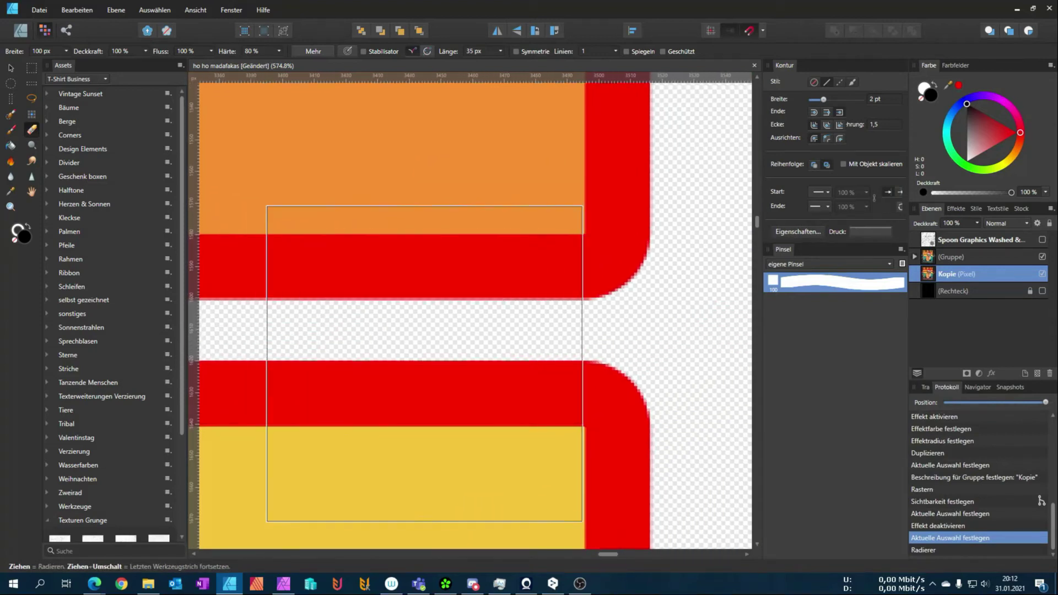
scroll(335, 394, down, 3)
drag(335, 394, 427, 463)
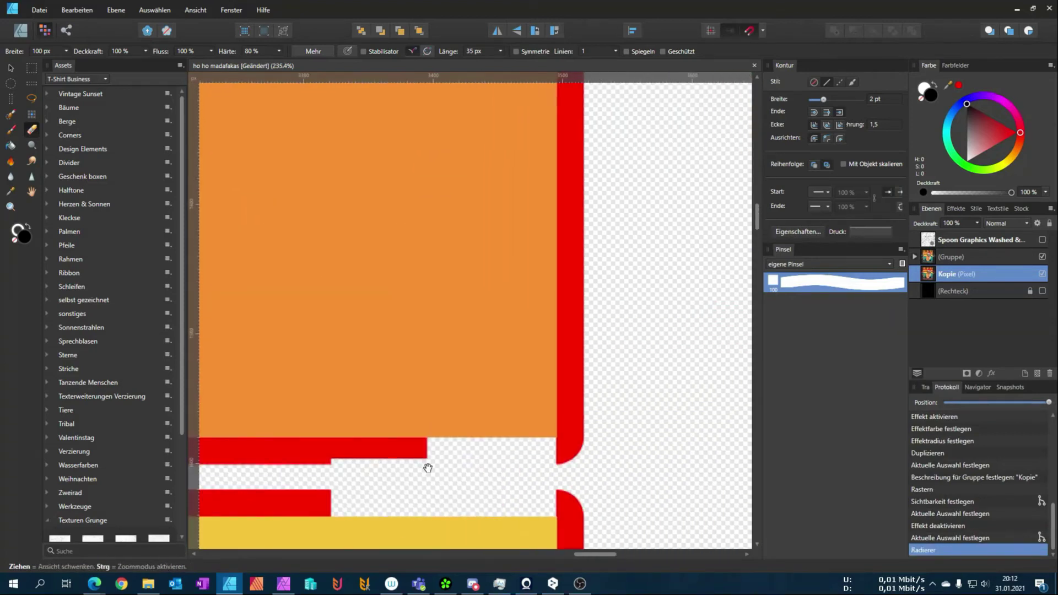
scroll(425, 288, down, 4)
drag(448, 354, 401, 208)
mouse_move(394, 433)
mouse_down()
mouse_move(392, 290)
mouse_move(276, 295)
mouse_up()
click(407, 284)
drag(393, 373, 392, 348)
scroll(392, 348, down, 3)
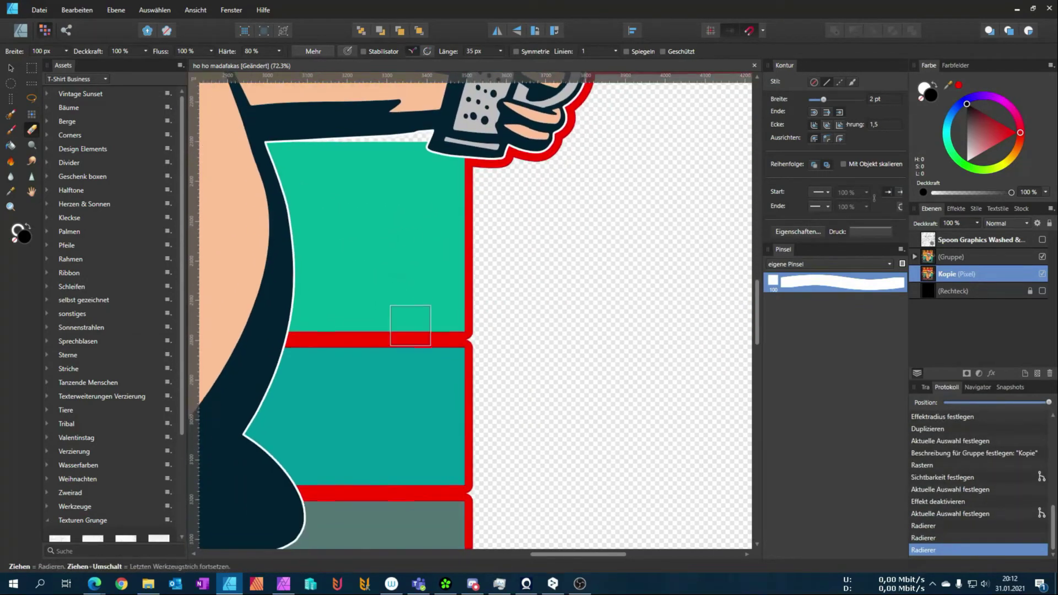
scroll(431, 352, up, 3)
scroll(462, 328, up, 2)
click(465, 326)
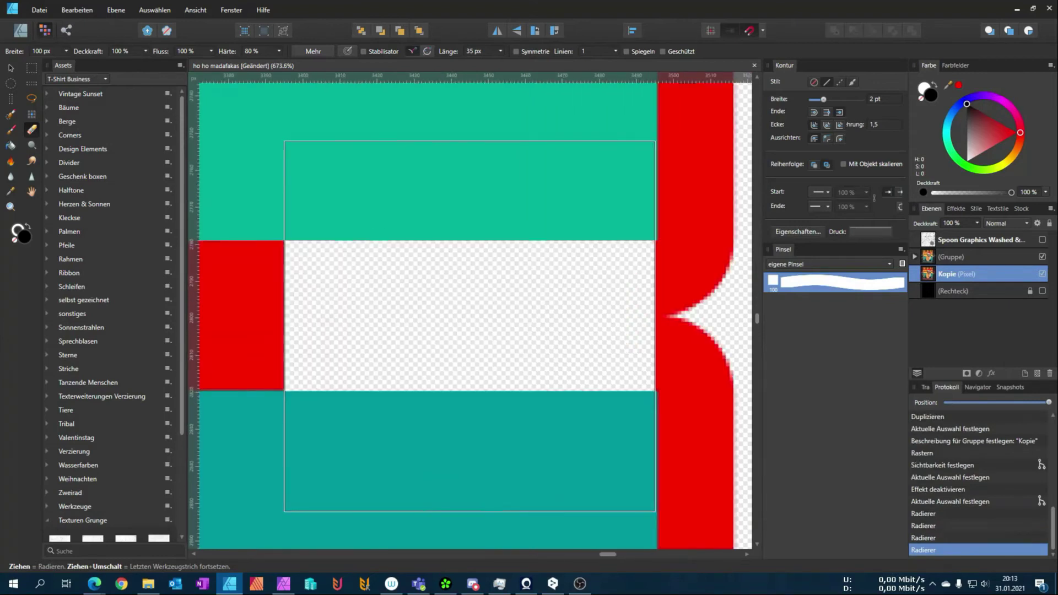
scroll(418, 340, down, 3)
scroll(379, 425, down, 3)
scroll(379, 425, down, 5)
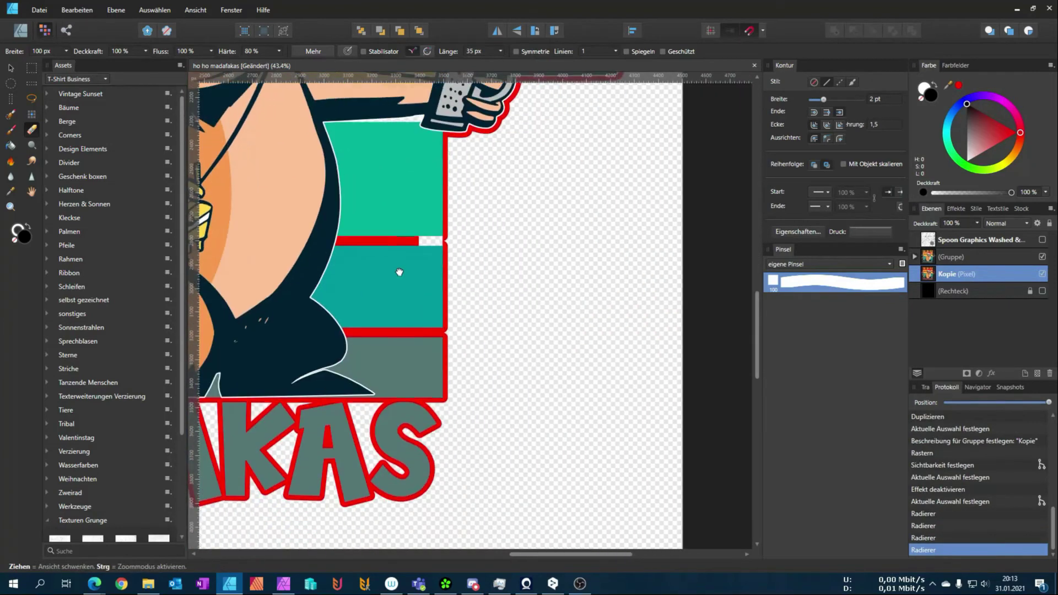
scroll(425, 319, up, 3)
scroll(432, 307, up, 2)
click(439, 312)
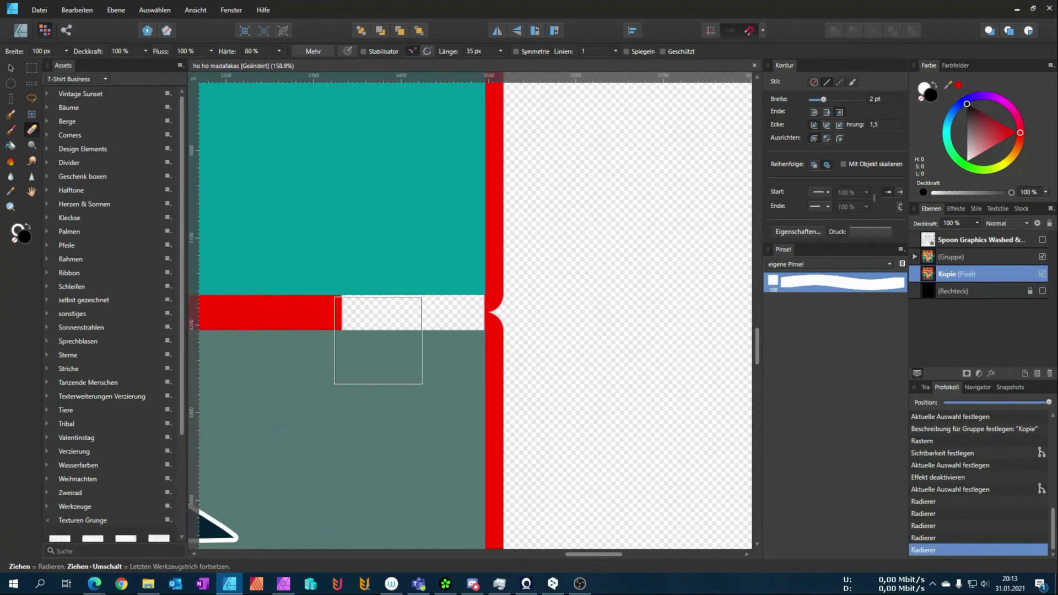
scroll(377, 325, down, 3)
scroll(496, 309, down, 2)
Erase the white and red stripe pieces left of the cat.
drag(528, 308, 650, 297)
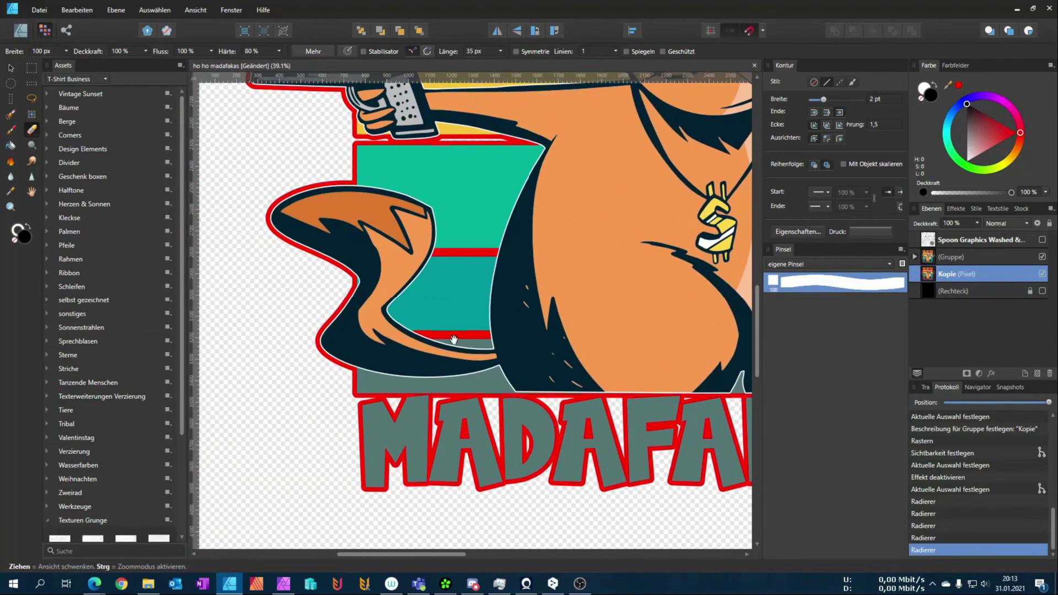
drag(385, 164, 408, 307)
scroll(397, 311, up, 1)
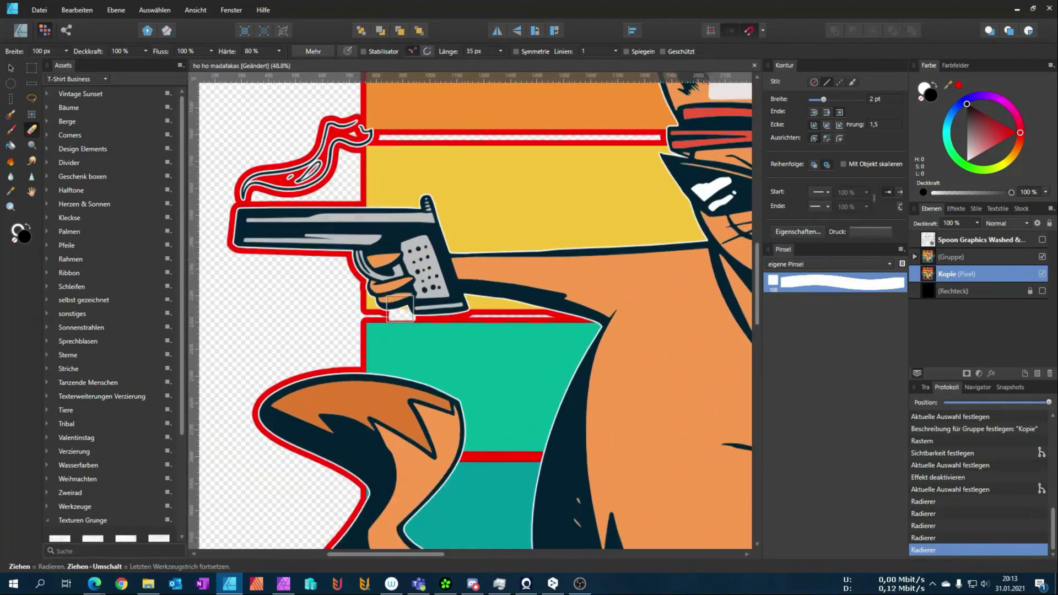
scroll(380, 319, up, 2)
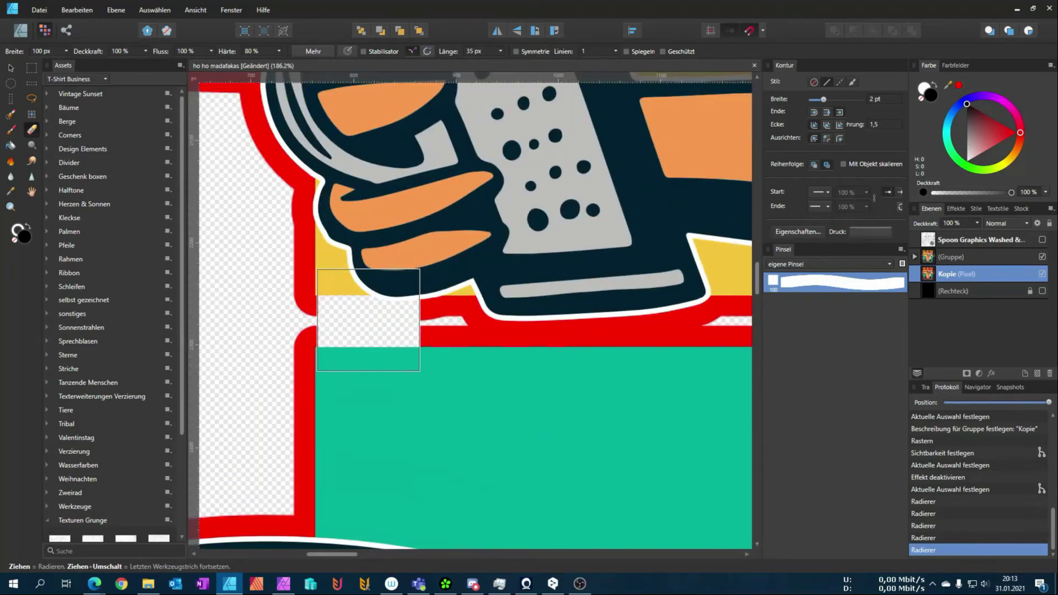
scroll(531, 355, down, 5)
drag(535, 250, 411, 408)
scroll(339, 358, up, 2)
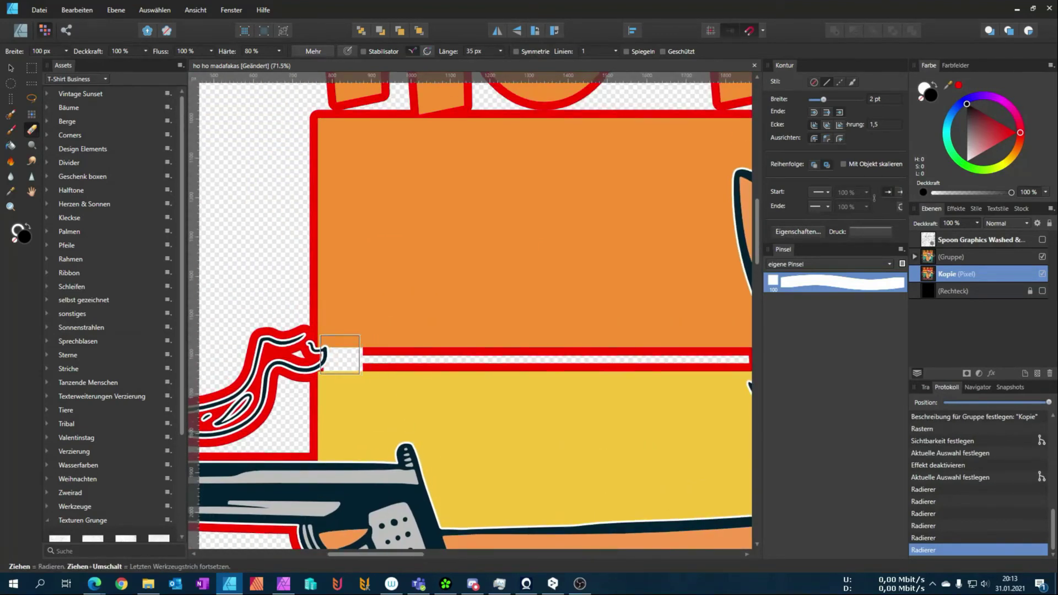
scroll(339, 358, up, 3)
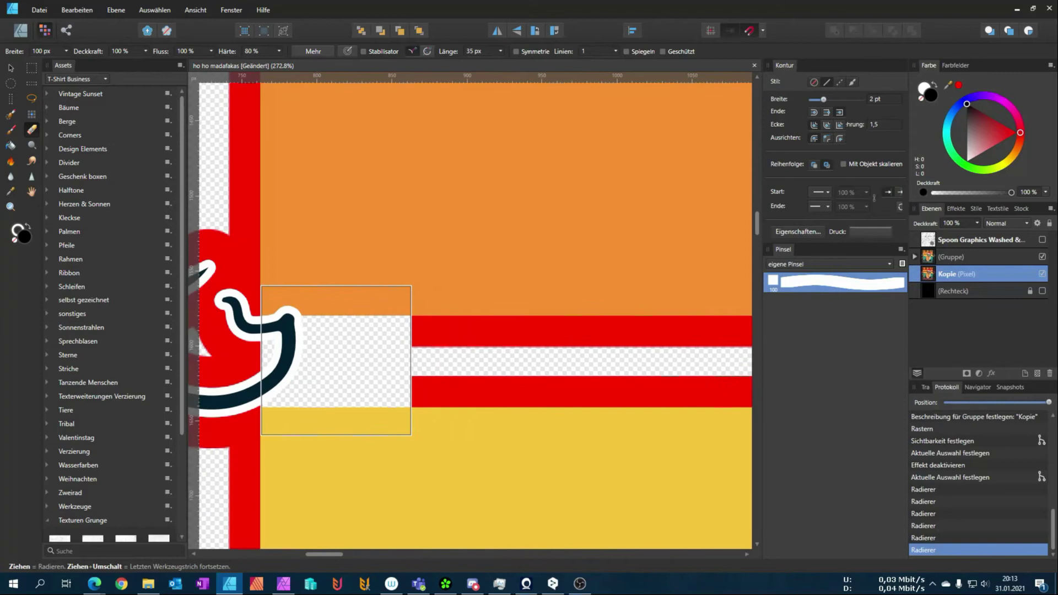
scroll(396, 330, down, 2)
scroll(457, 264, down, 2)
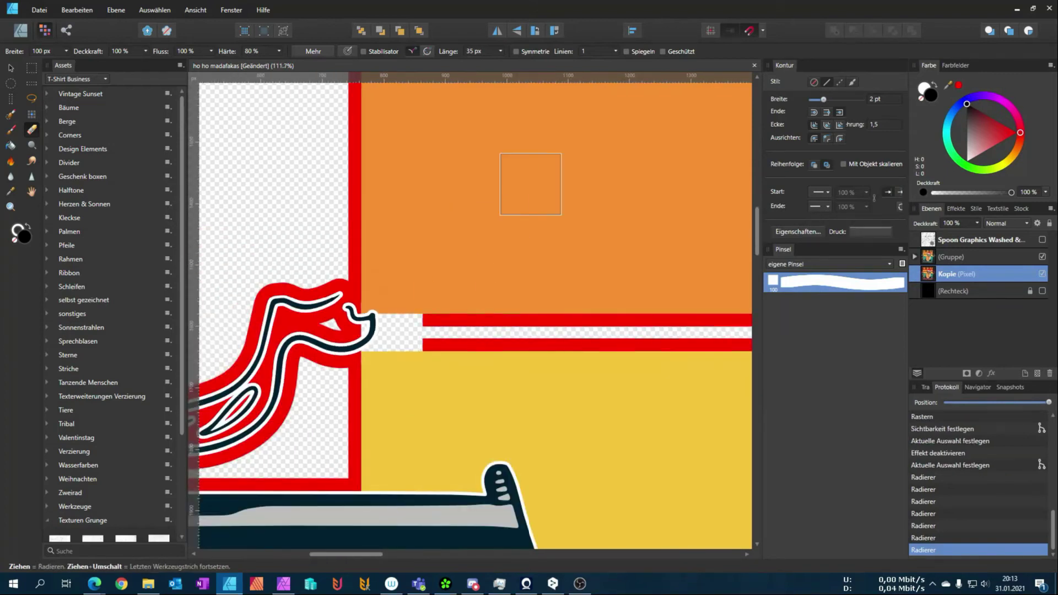
scroll(531, 179, down, 2)
mouse_move(531, 182)
mouse_down()
mouse_move(349, 421)
mouse_move(292, 298)
mouse_move(319, 207)
mouse_up()
mouse_move(295, 301)
mouse_down()
mouse_move(259, 301)
mouse_move(579, 303)
mouse_up()
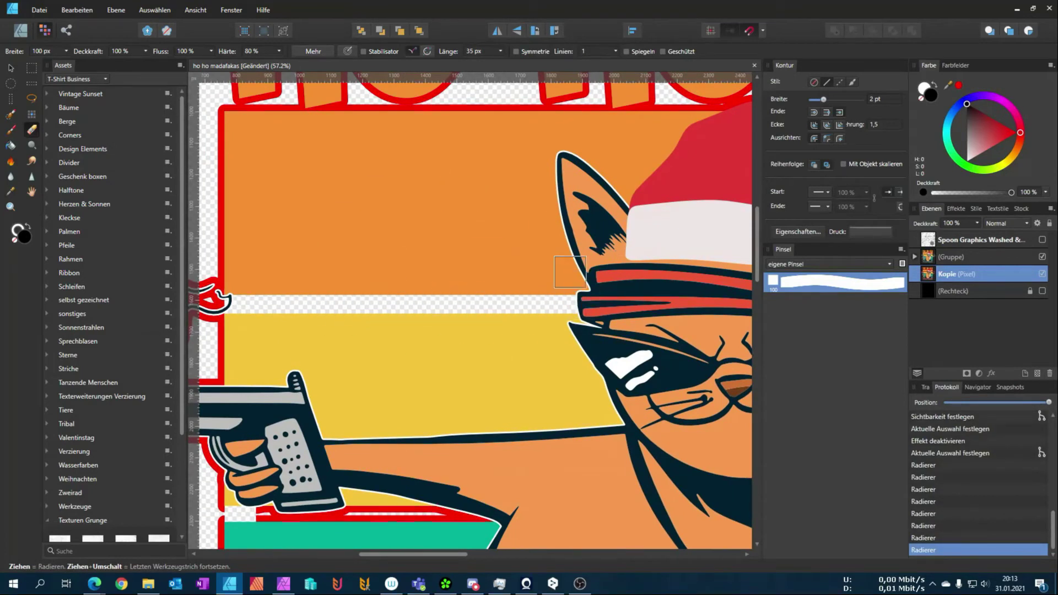
click(461, 250)
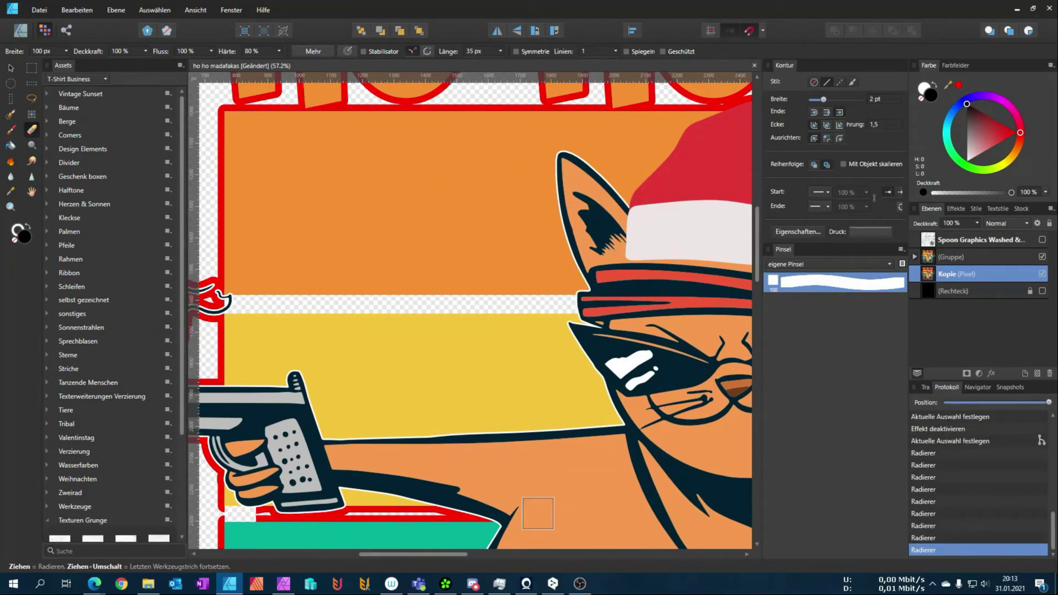
drag(538, 413, 461, 235)
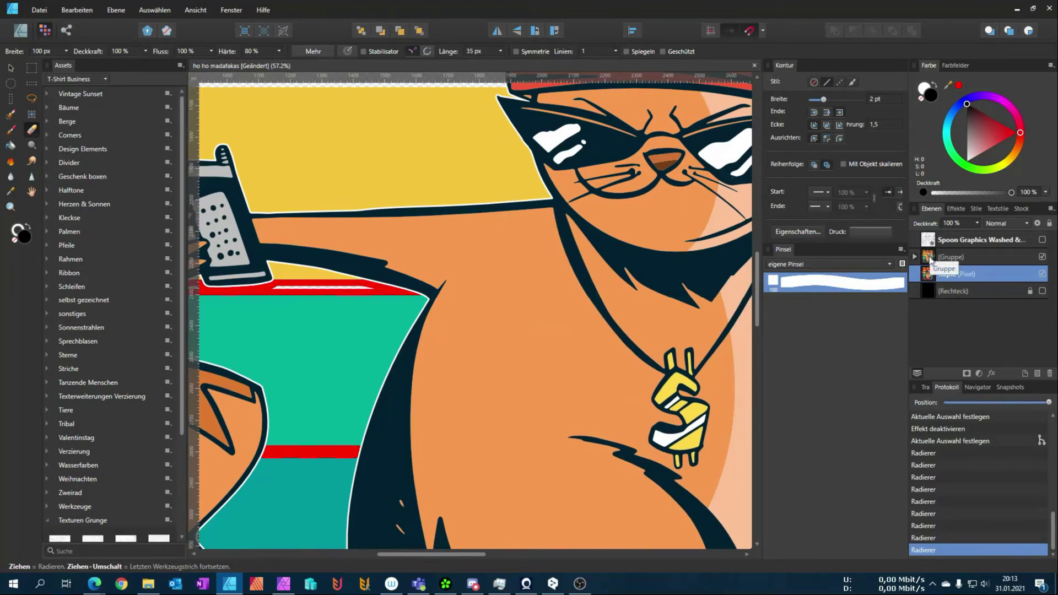
scroll(492, 339, down, 3)
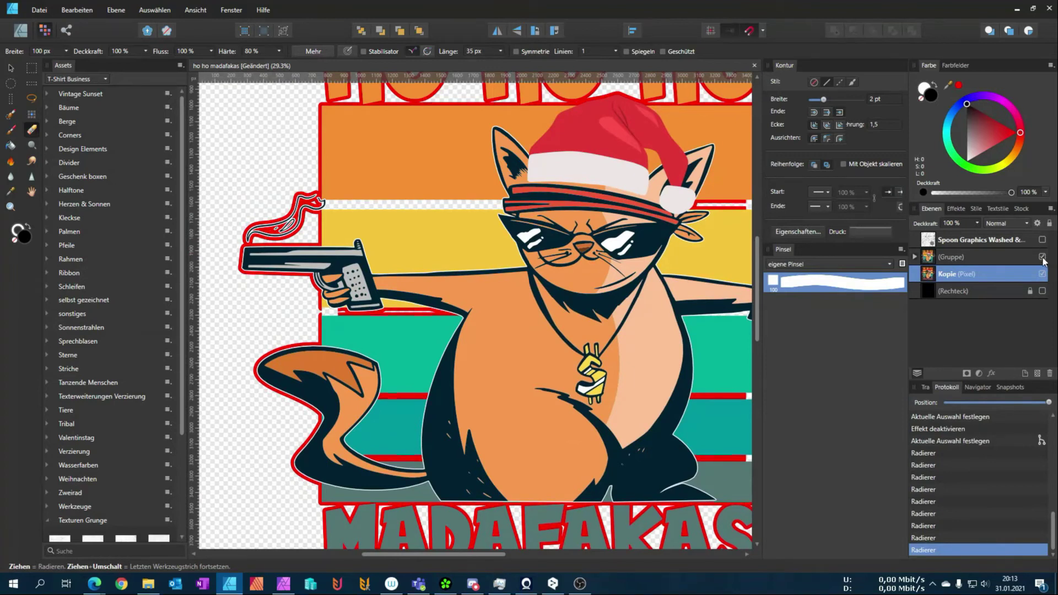
With the Gruppe layer hidden, erase a large area across the cat on the Kopie copy, then show Gruppe again.
click(1041, 257)
mouse_move(446, 220)
mouse_down()
mouse_move(585, 347)
mouse_move(556, 377)
mouse_up()
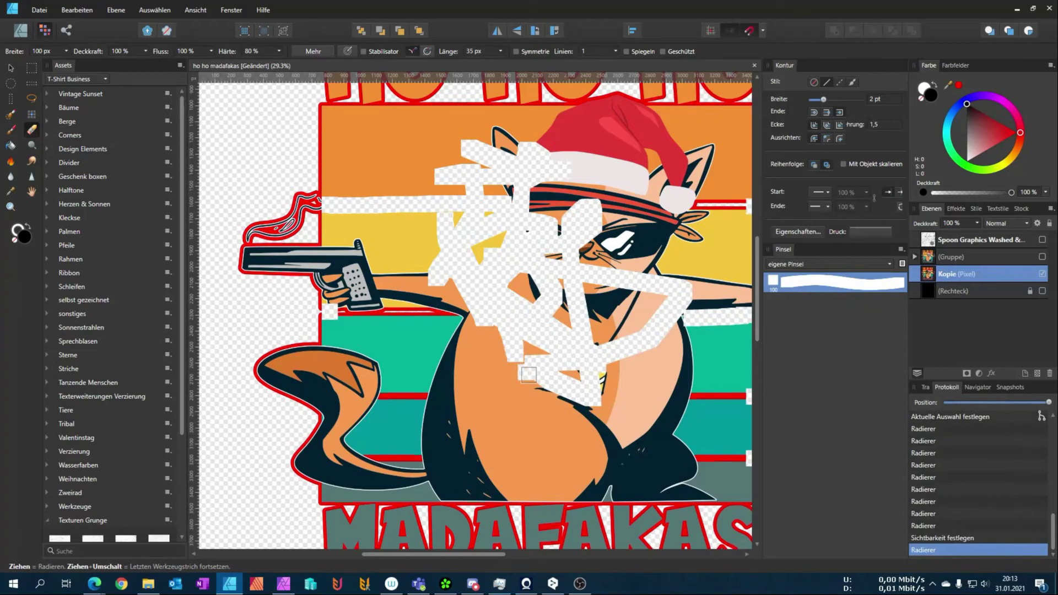
click(1041, 258)
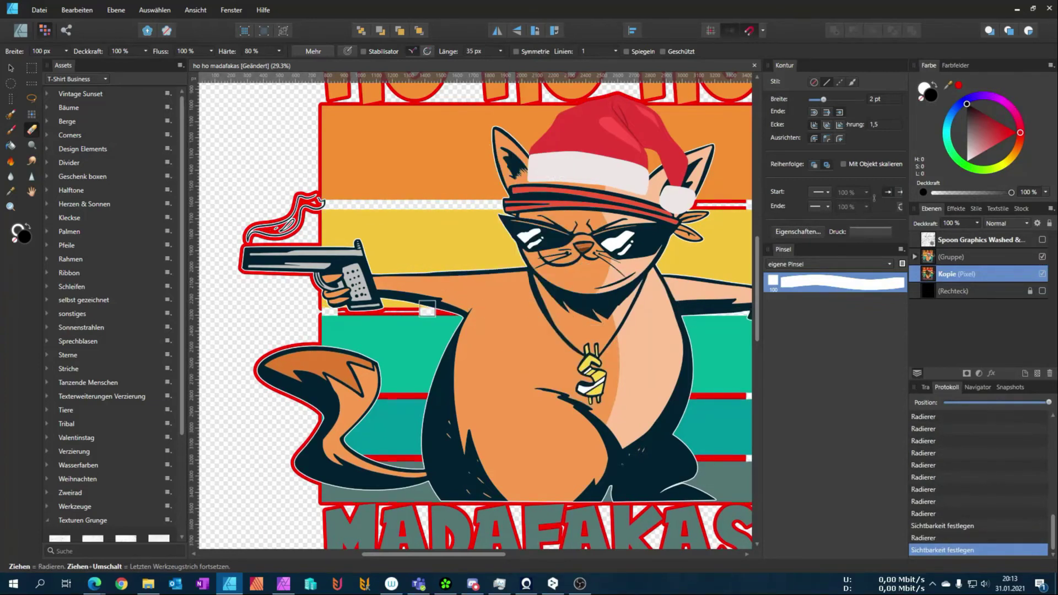
Erase the red strip under the gun, the red line across the teal band, and the white bands near the tail.
scroll(374, 317, up, 2)
drag(308, 306, 548, 316)
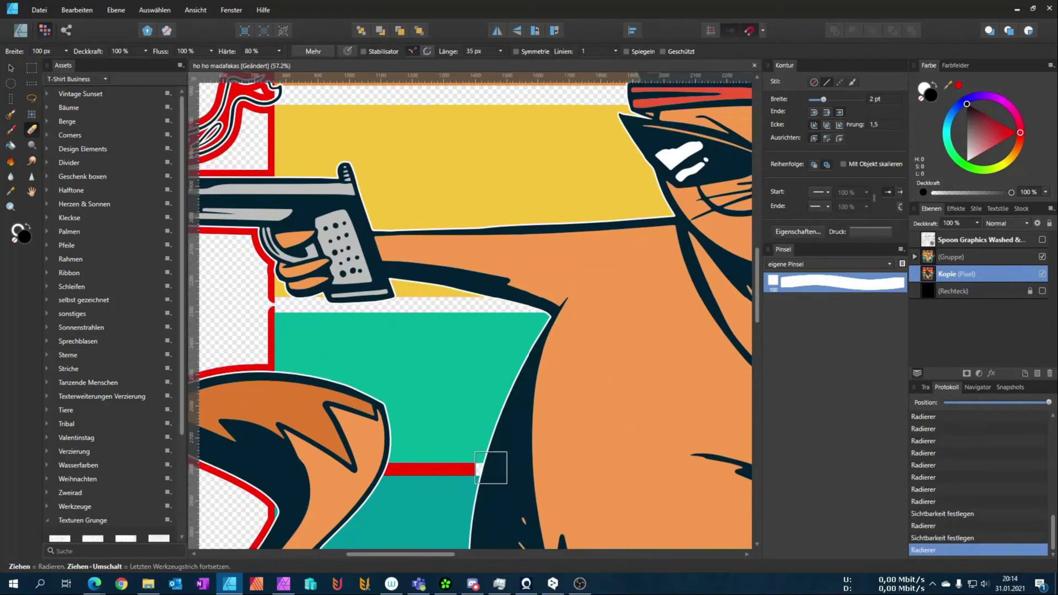
drag(485, 468, 345, 474)
scroll(470, 421, down, 2)
scroll(470, 422, down, 5)
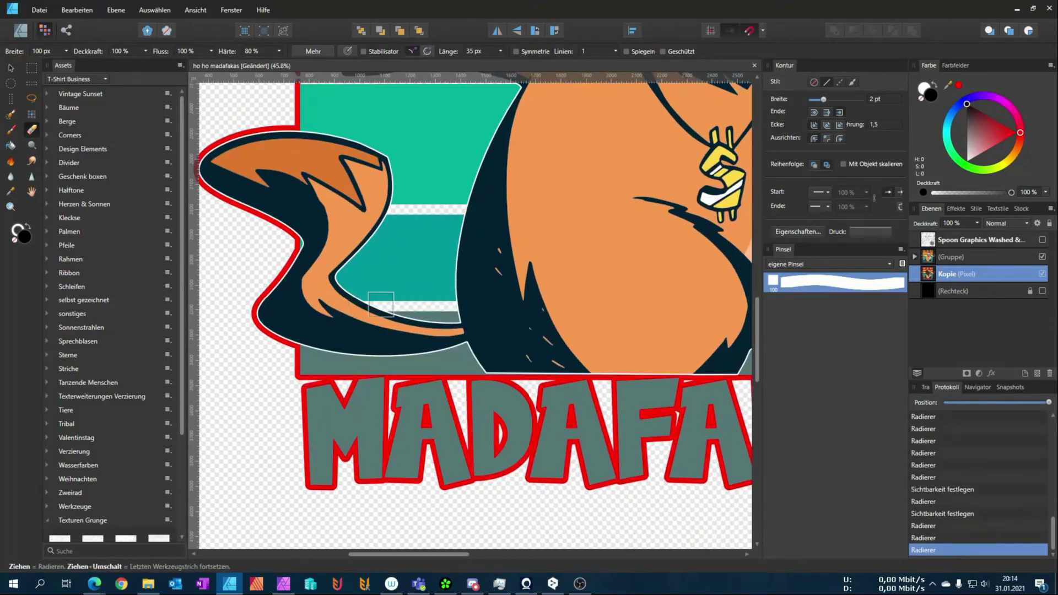
scroll(493, 223, right, 4)
drag(603, 225, 493, 224)
scroll(493, 223, down, 2)
scroll(493, 224, up, 5)
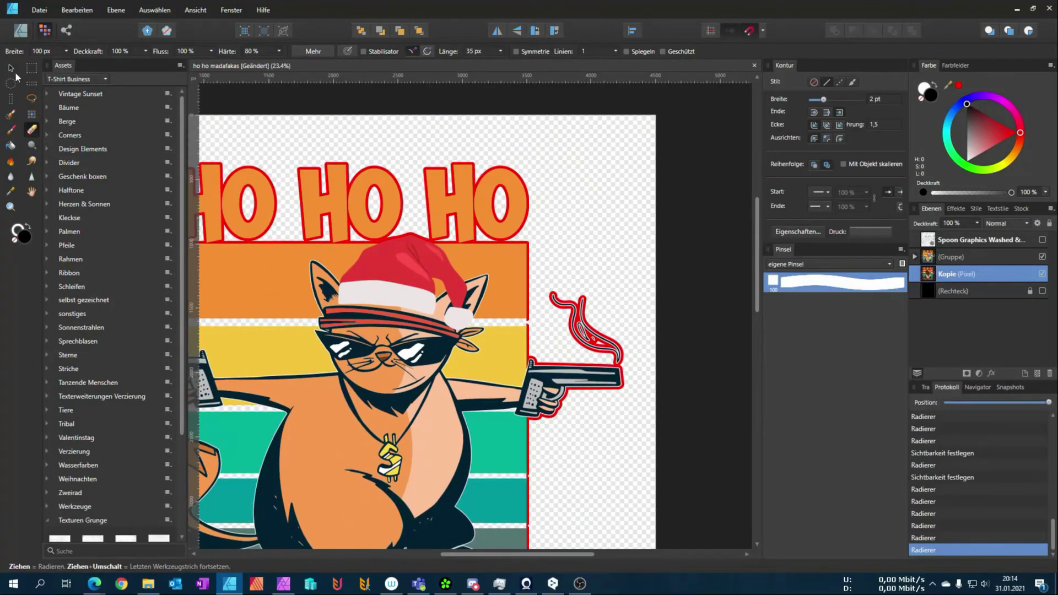
click(10, 67)
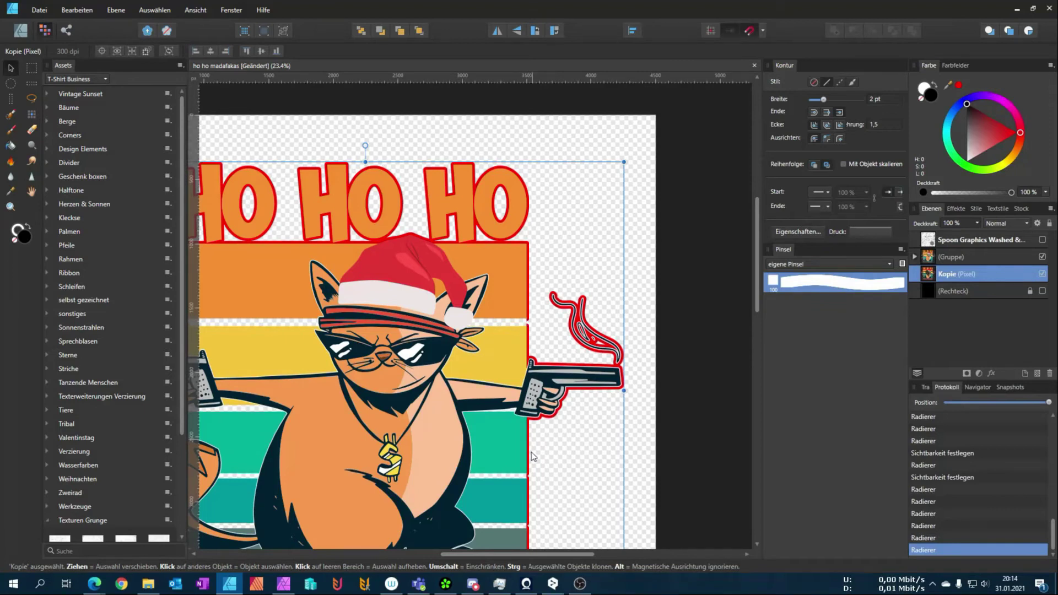
Pan to fit the whole artwork, including the MADAFAKAS lettering, and switch to the Designer Persona.
drag(527, 327, 574, 418)
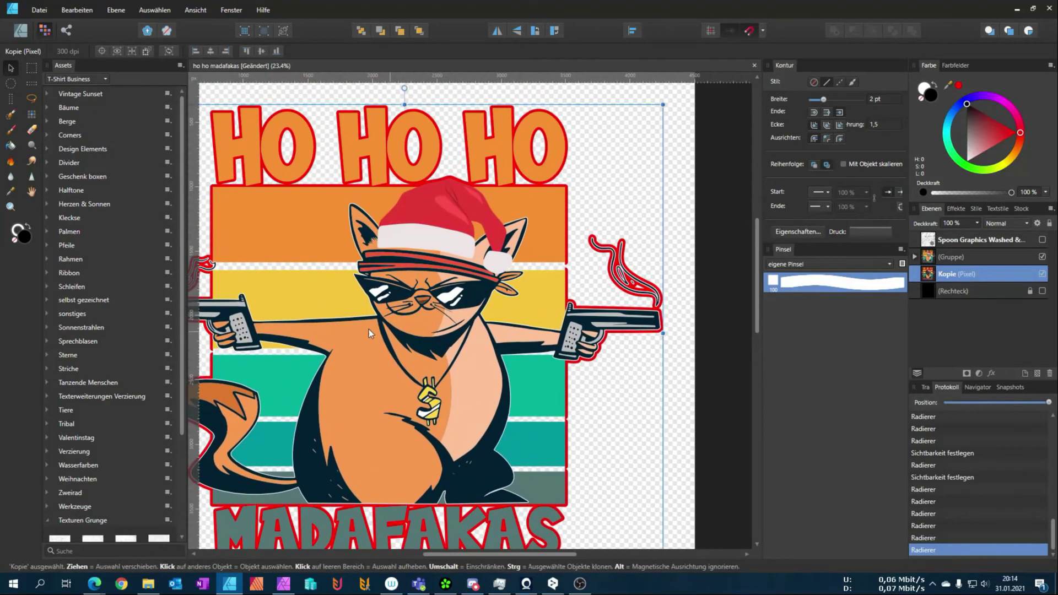
drag(368, 328, 422, 323)
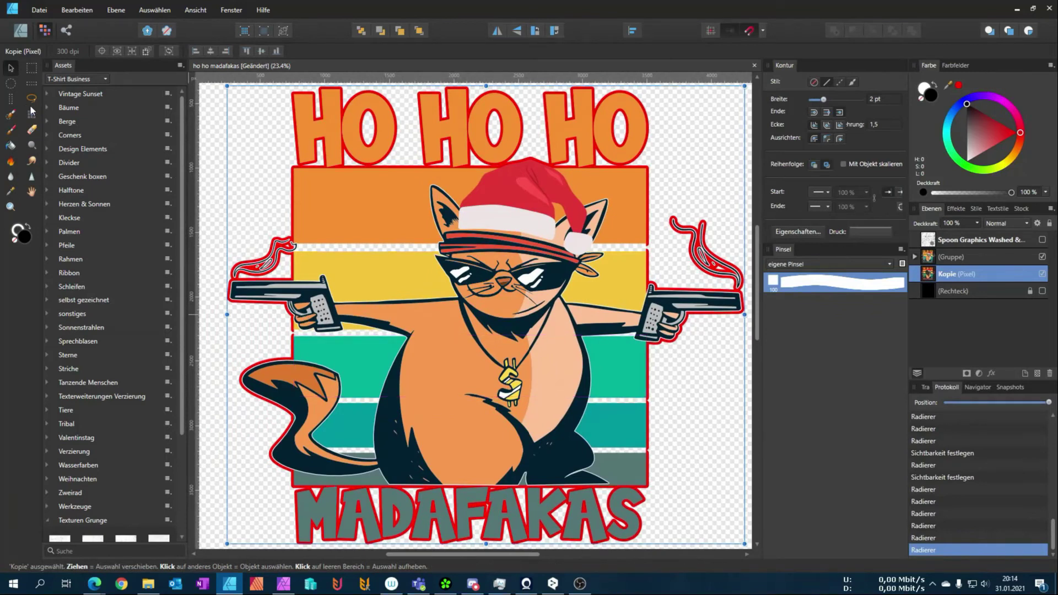
click(20, 31)
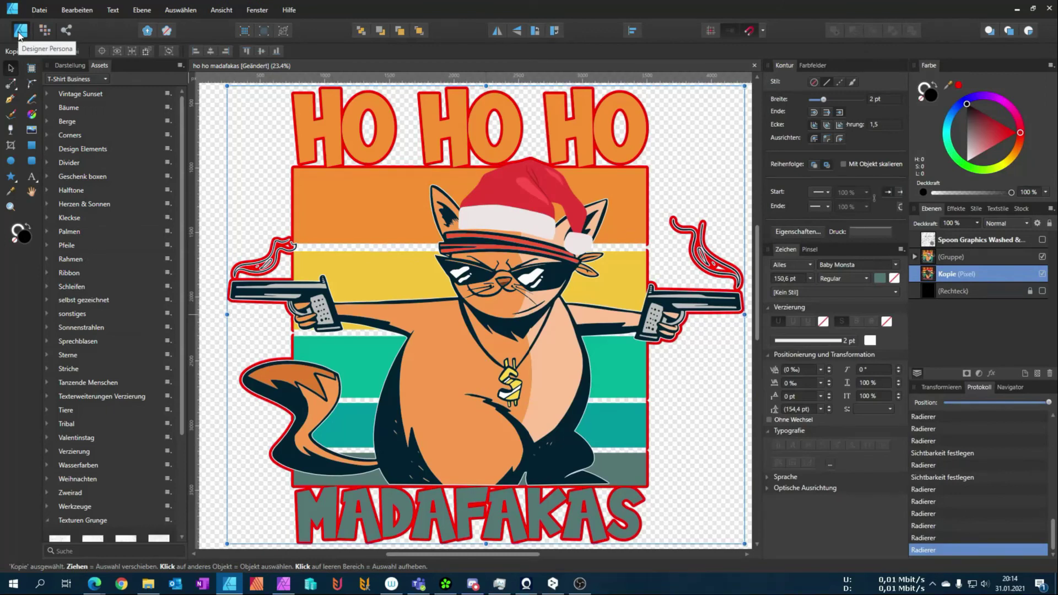
Draw a rectangle over the striped colour bands with no fill and a red stroke.
click(32, 145)
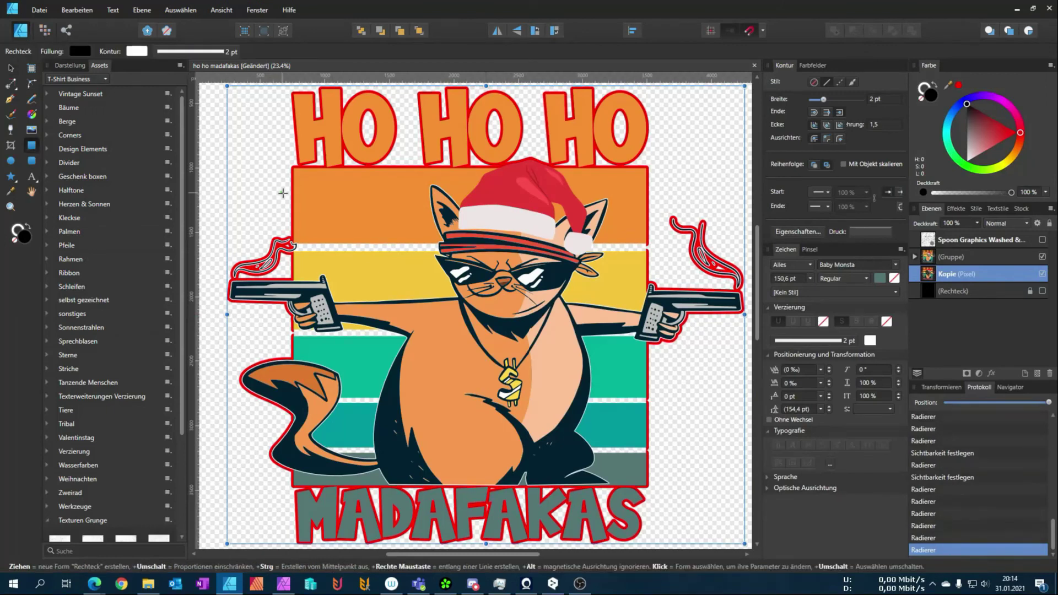
drag(293, 167, 454, 322)
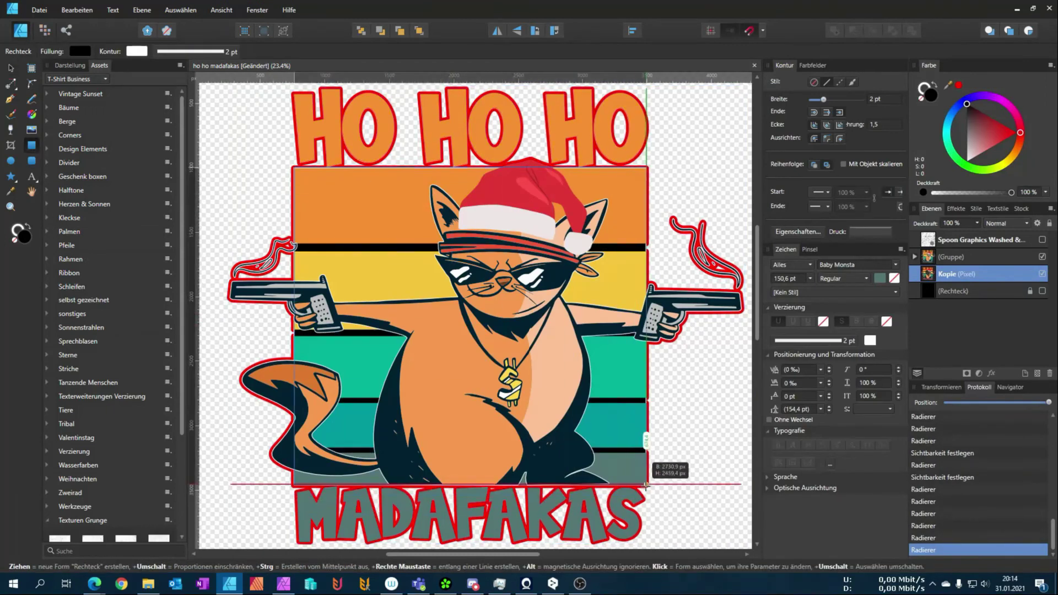
drag(481, 357, 648, 486)
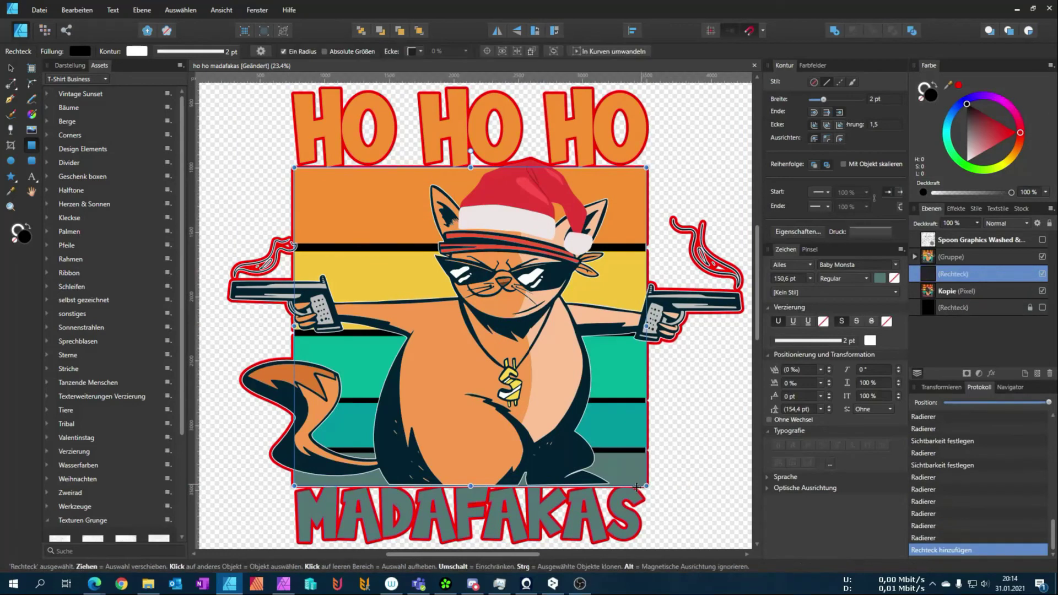
click(922, 100)
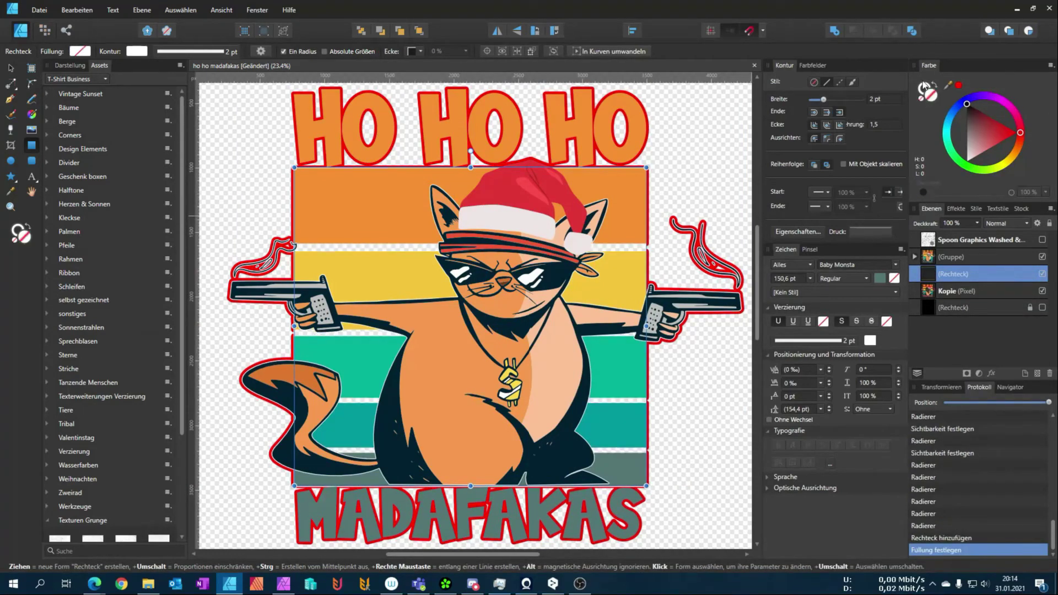
click(924, 89)
click(958, 85)
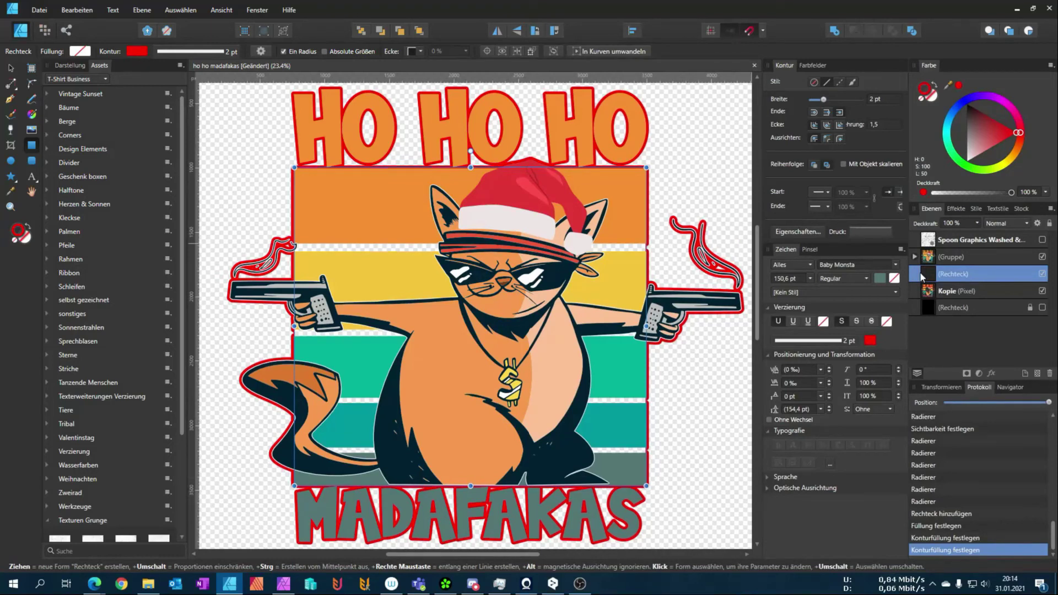
Give the rectangle a 6 pt stroke aligned outside its edge.
scroll(560, 329, up, 6)
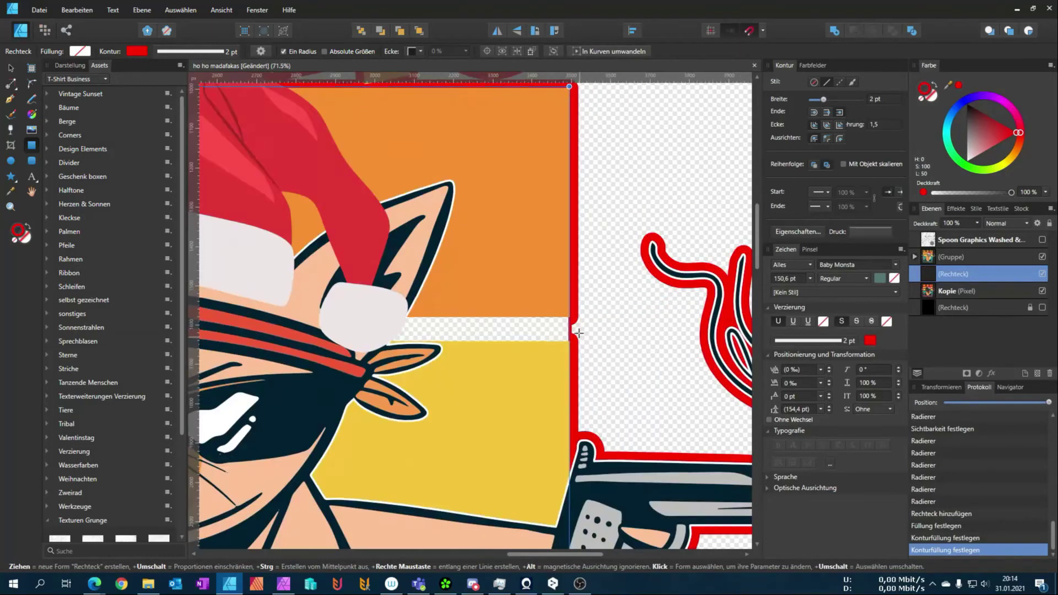
scroll(560, 329, up, 3)
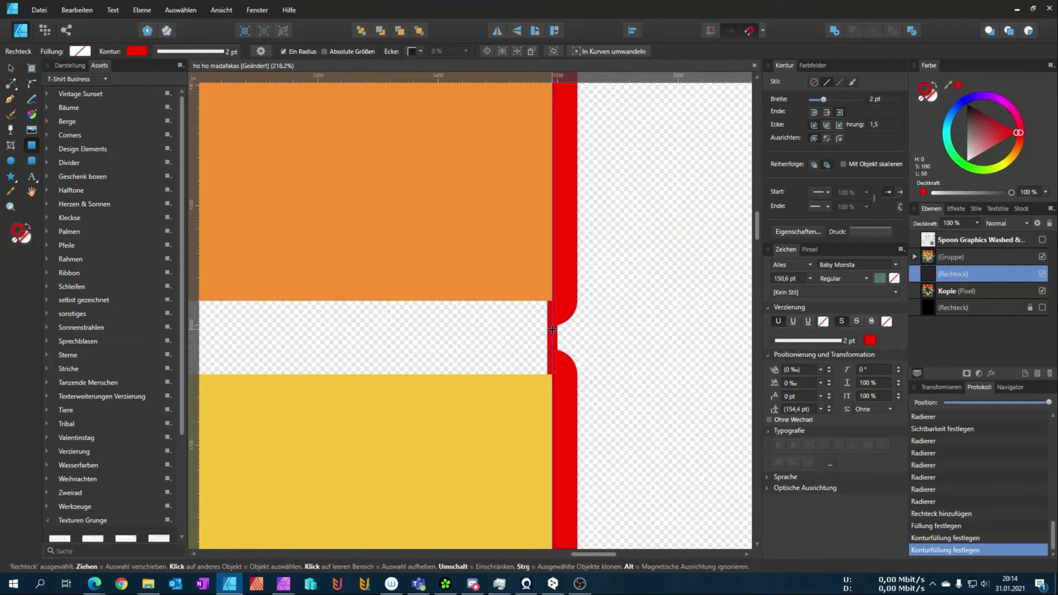
click(11, 68)
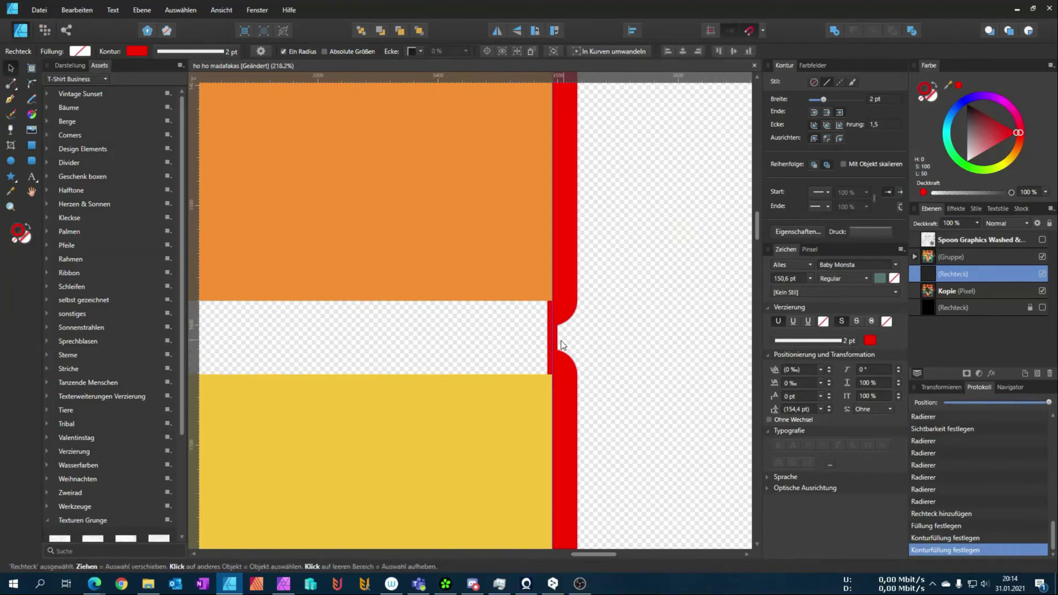
scroll(559, 338, down, 7)
scroll(577, 365, up, 3)
scroll(577, 364, down, 3)
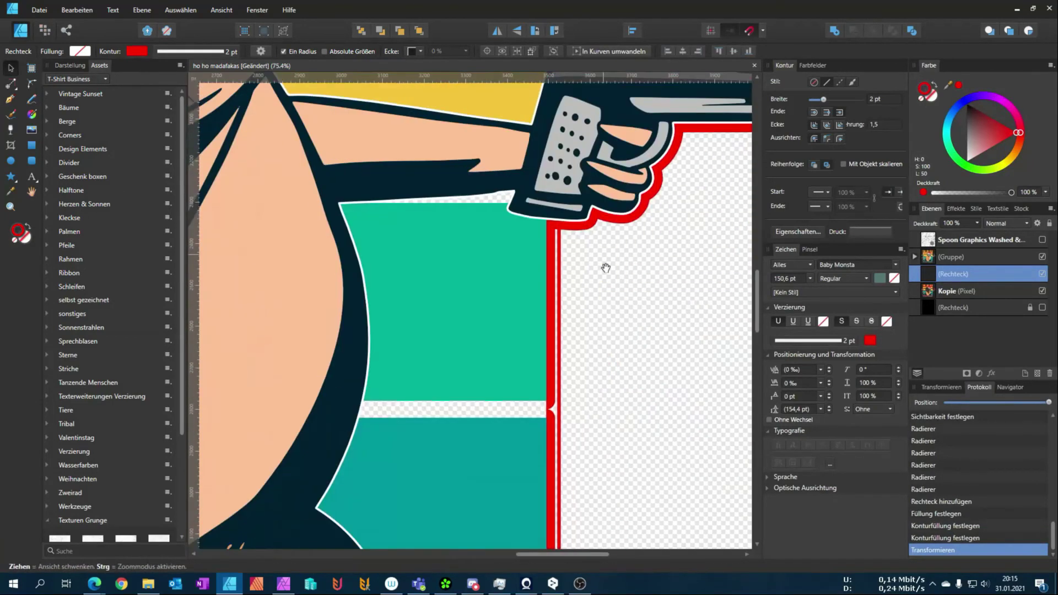
scroll(523, 330, down, 4)
scroll(524, 438, down, 1)
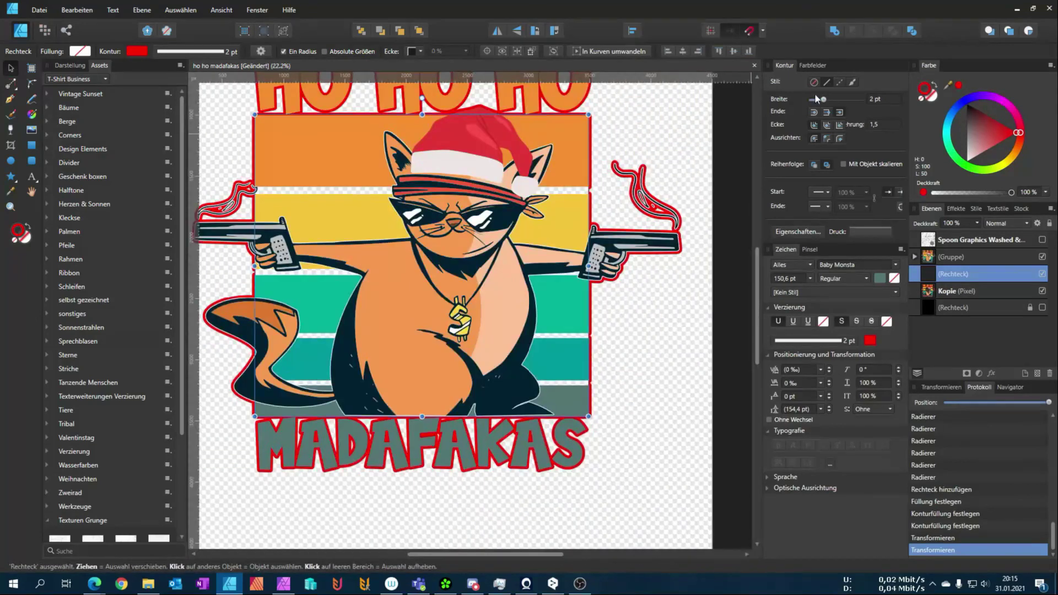
scroll(878, 97, up, 4)
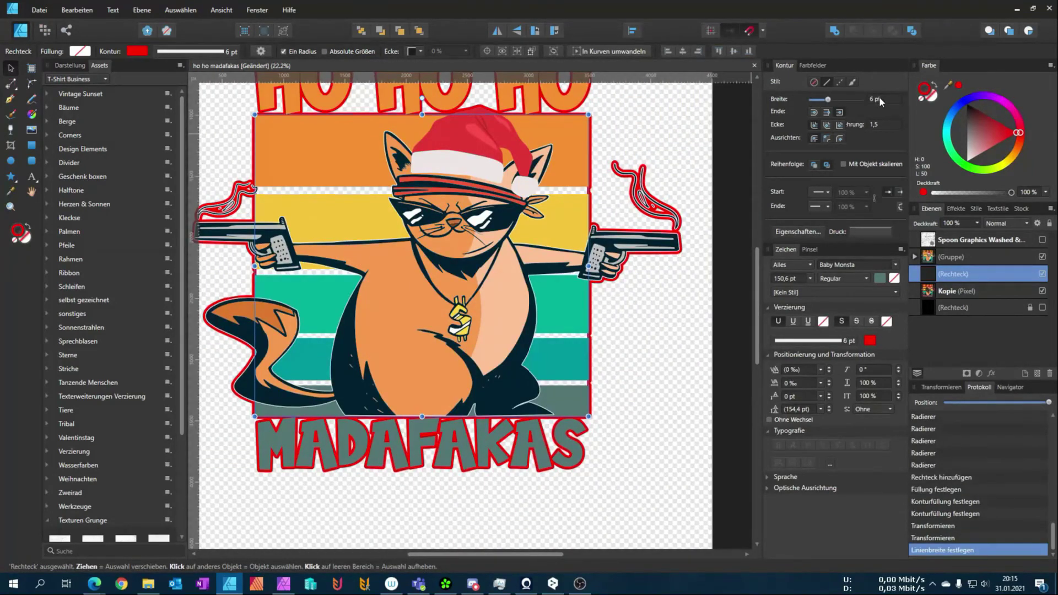
scroll(591, 182, up, 4)
scroll(539, 294, up, 3)
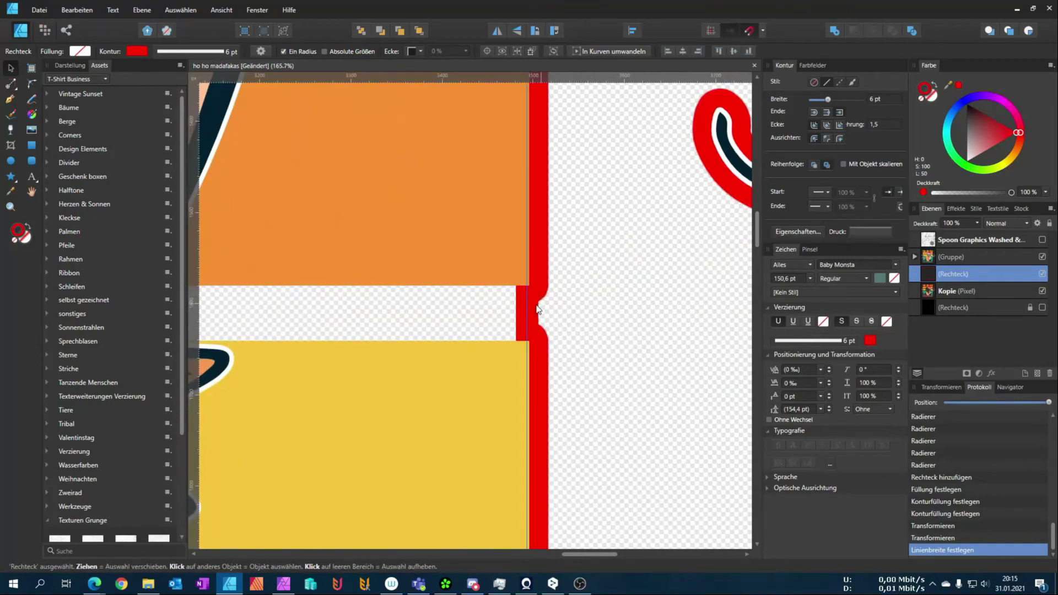
click(840, 138)
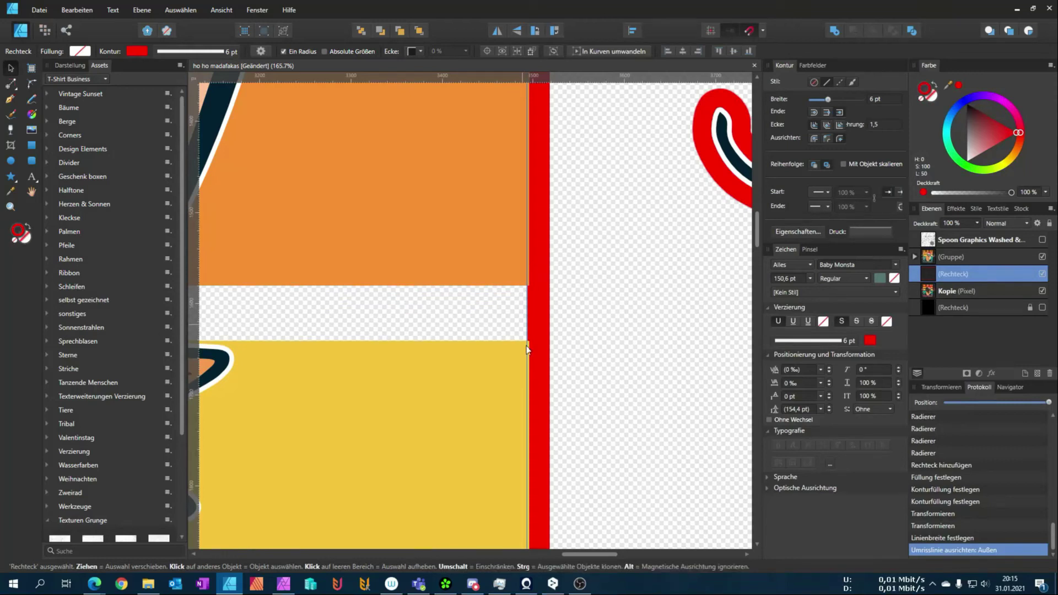
Drag the rectangle's side edge until it meets the red border of the striped backdrop.
scroll(646, 224, down, 5)
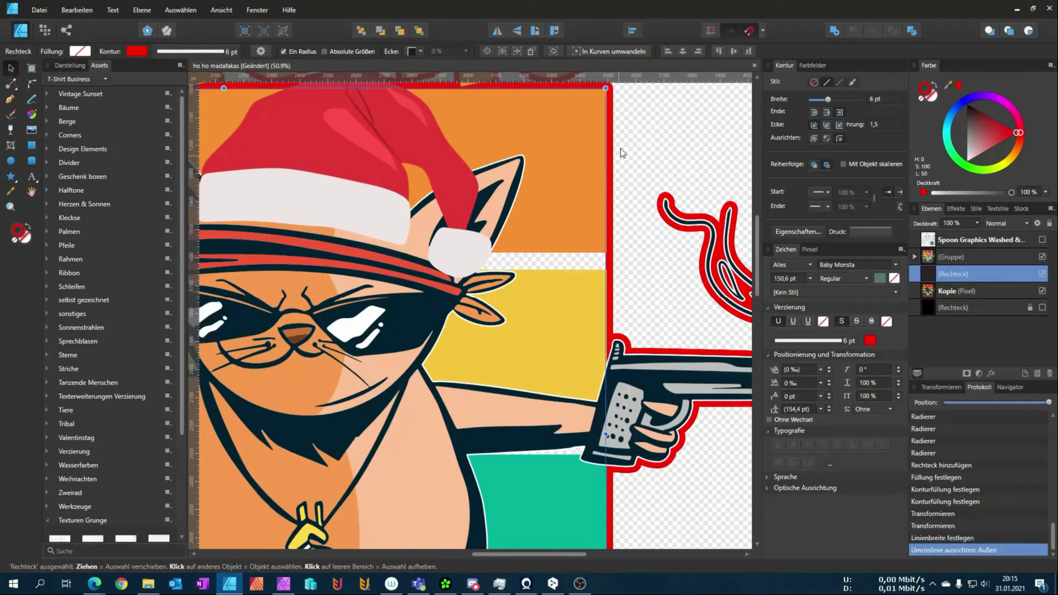
scroll(353, 270, up, 2)
drag(353, 271, 599, 258)
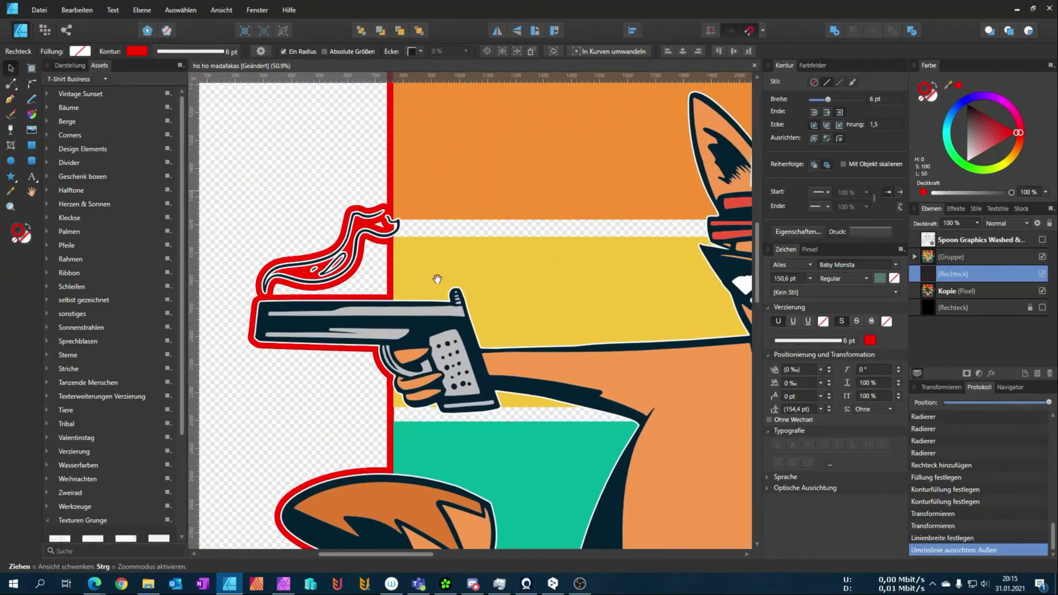
scroll(480, 440, down, 5)
scroll(482, 354, down, 1)
scroll(468, 325, down, 1)
scroll(462, 300, down, 1)
scroll(468, 297, up, 5)
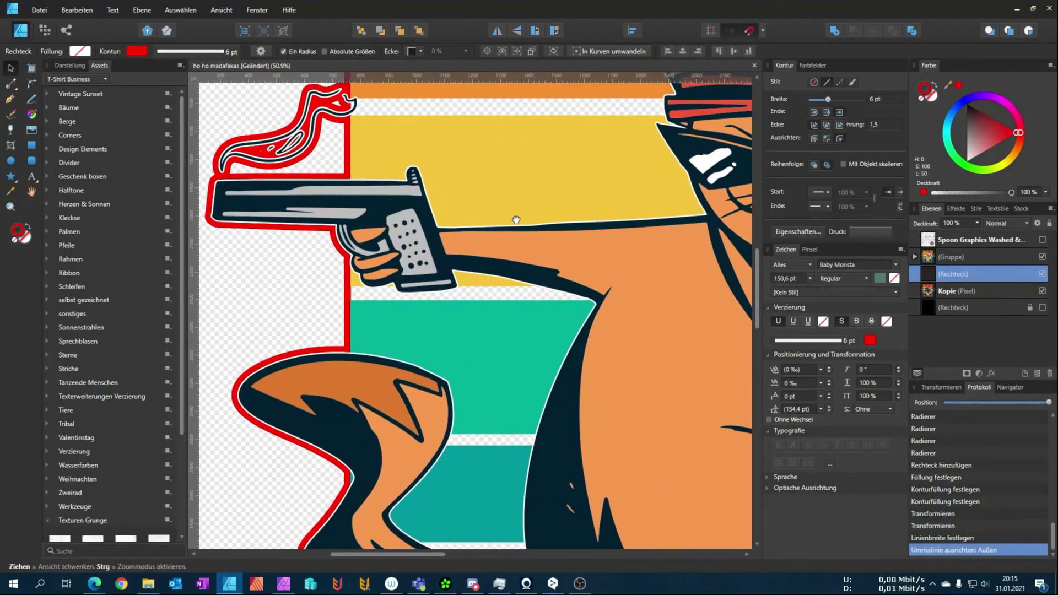
scroll(386, 380, up, 1)
scroll(414, 351, up, 5)
scroll(415, 352, up, 2)
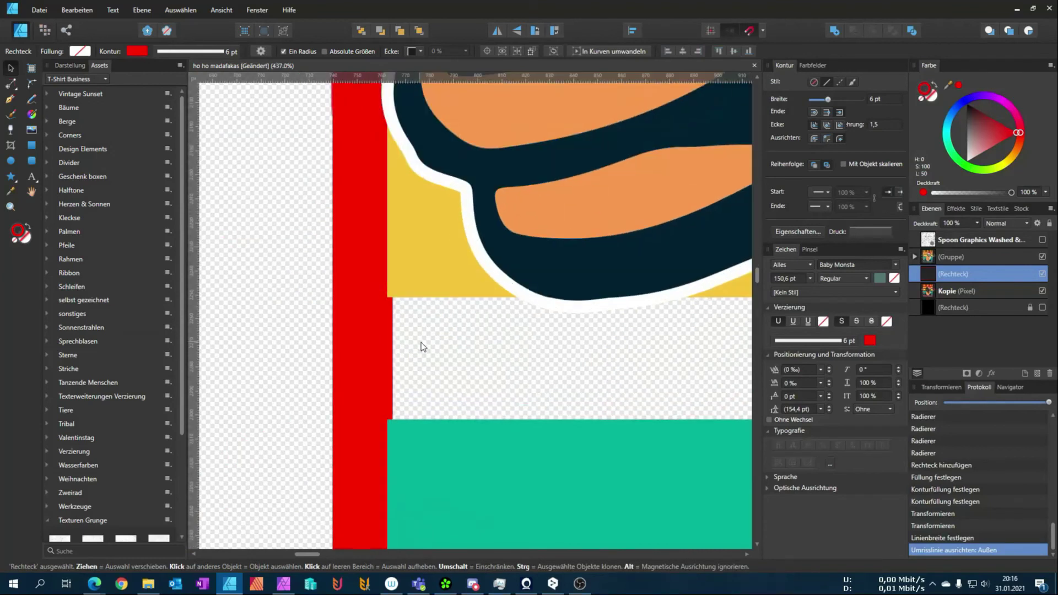
drag(392, 246, 388, 246)
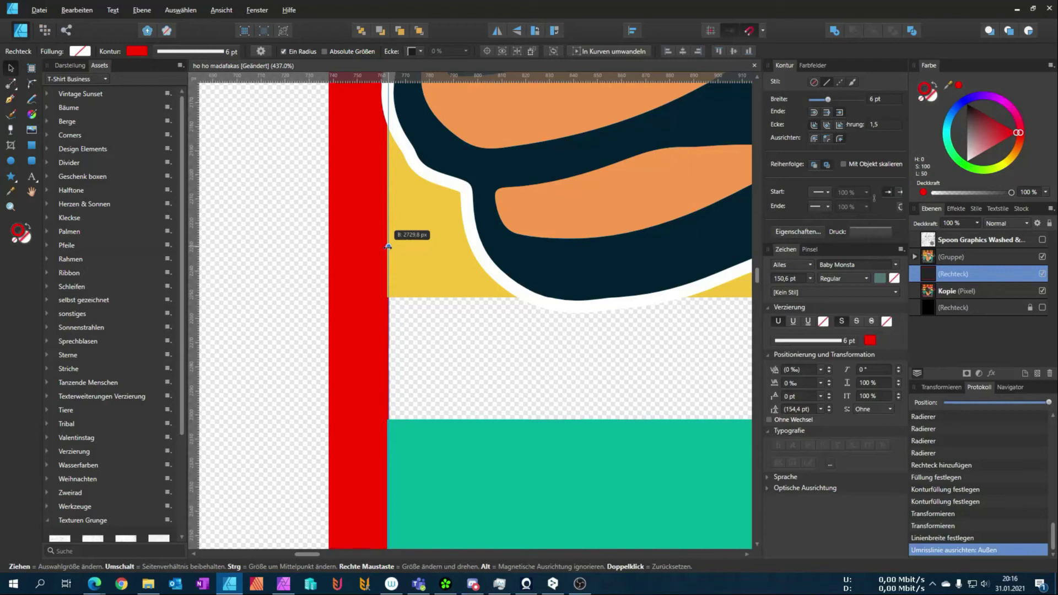
drag(387, 246, 389, 245)
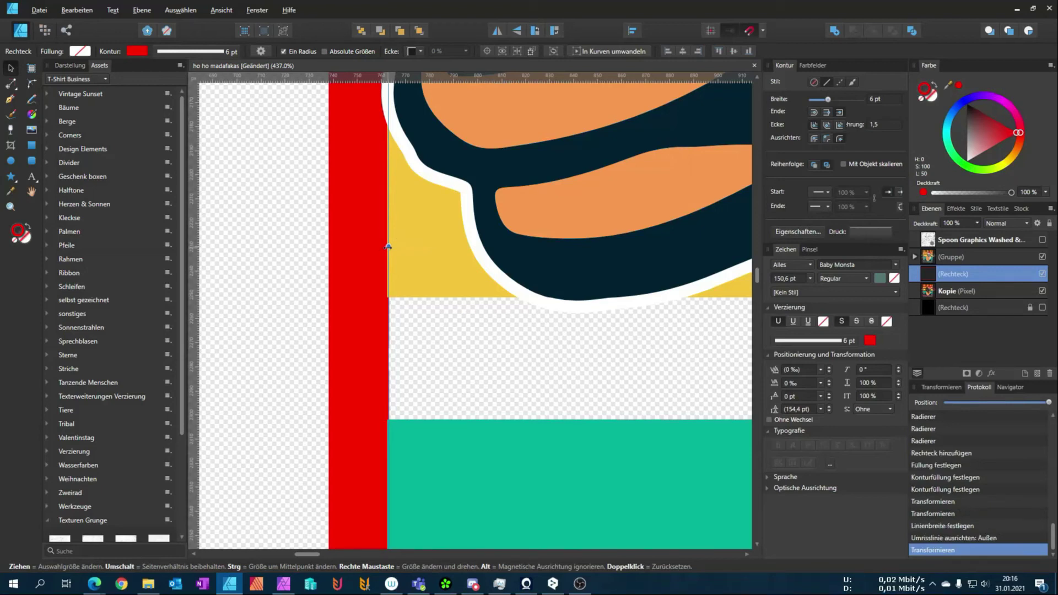
Zoom in and out to check the rectangle lines up with the striped panels' edges.
ctrl+scroll(385, 300, up, 5)
ctrl+scroll(353, 275, up, 3)
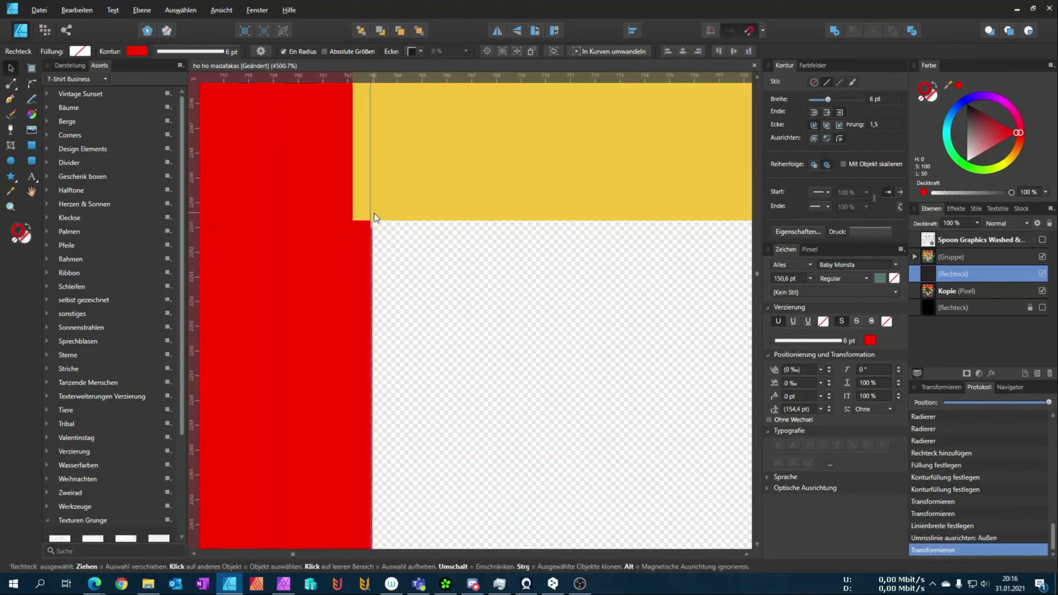
ctrl+scroll(375, 214, up, 4)
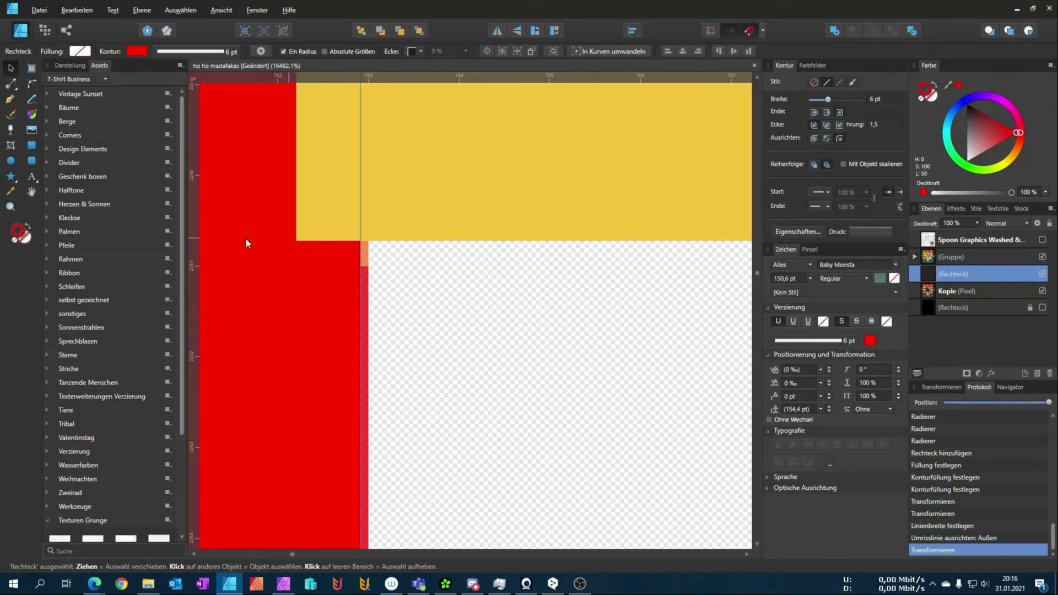
ctrl+scroll(352, 270, down, 10)
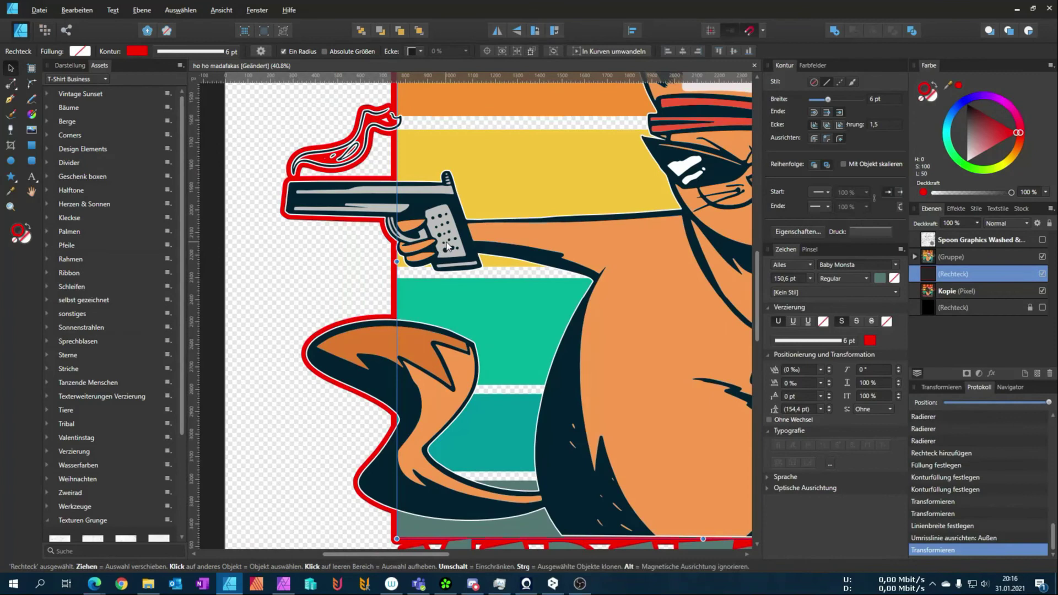
scroll(447, 246, right, 3)
scroll(435, 247, up, 4)
scroll(426, 248, up, 1)
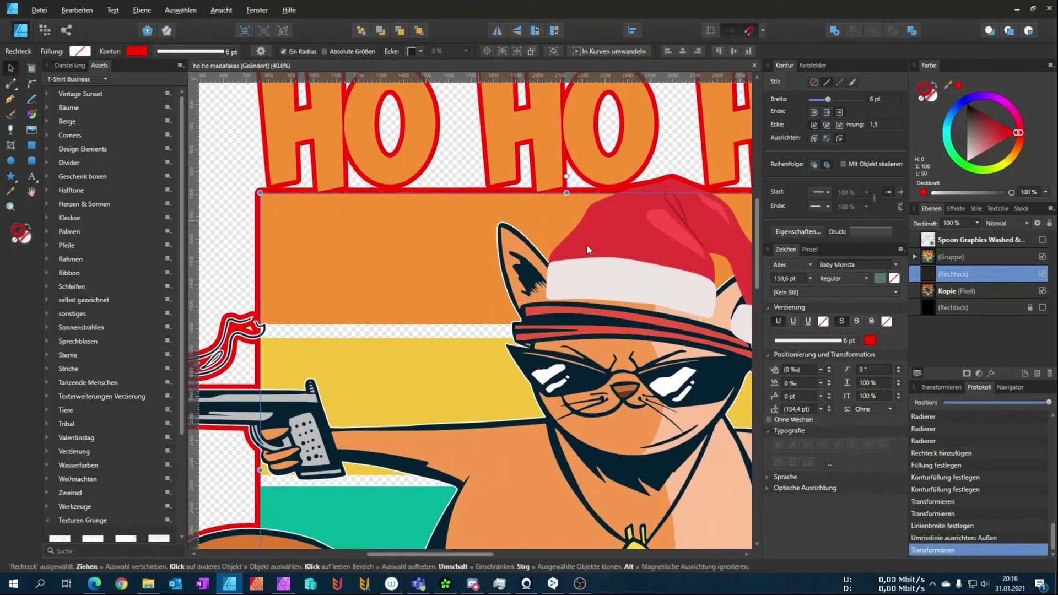
scroll(587, 246, down, 1)
scroll(581, 227, right, 3)
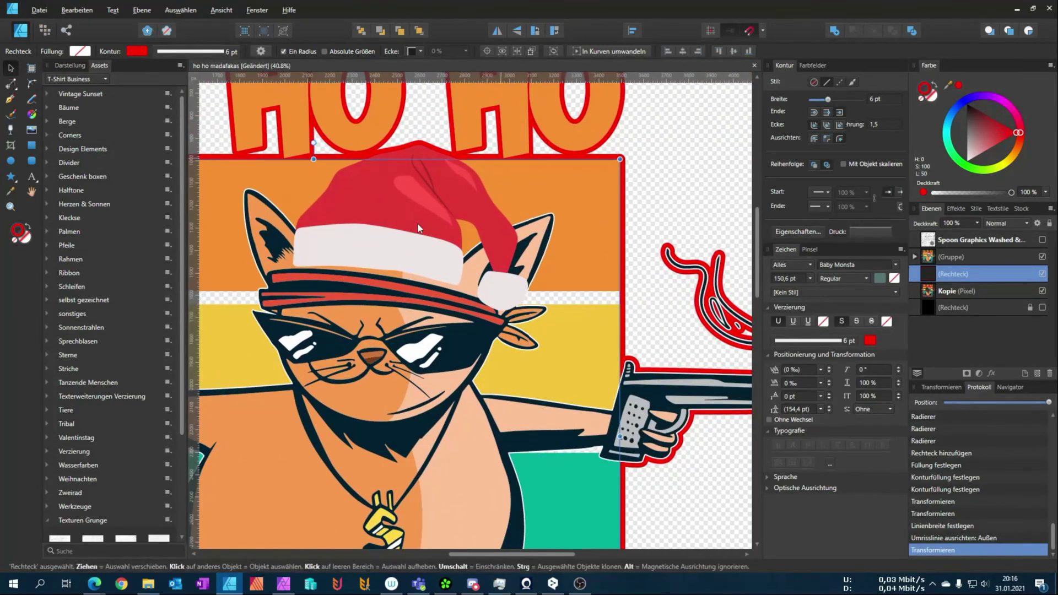
scroll(545, 341, down, 1)
scroll(546, 363, down, 3)
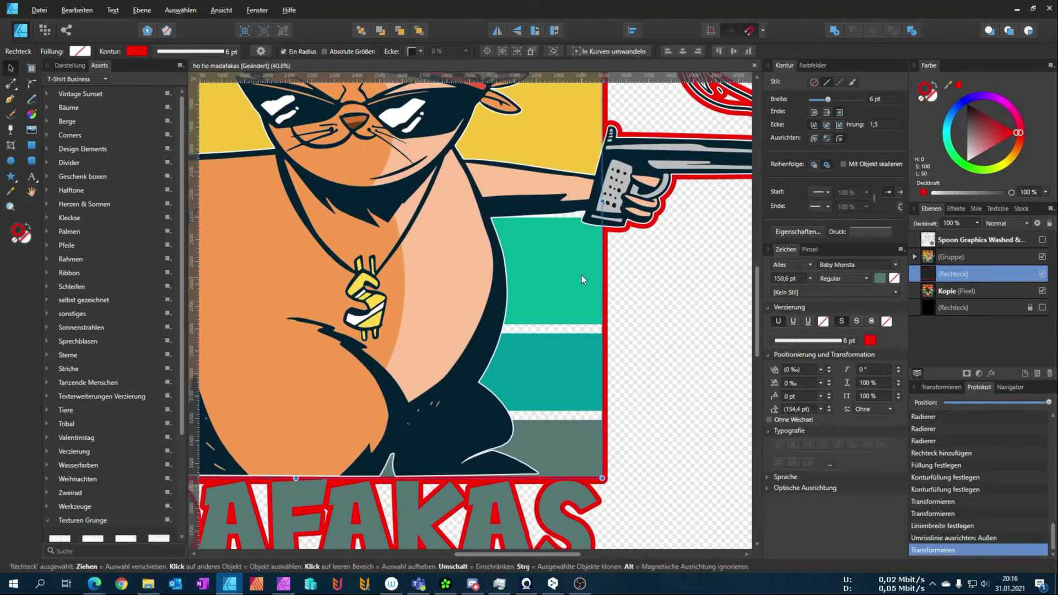
Delete the rectangle and draw a two-node vertical line over the right border gap.
key(Delete)
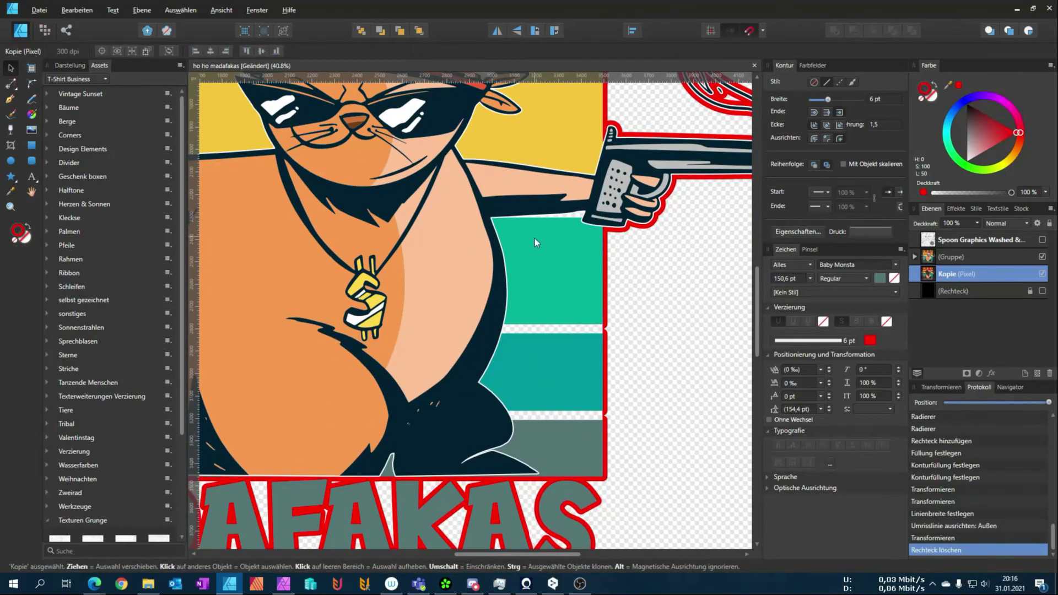
click(10, 100)
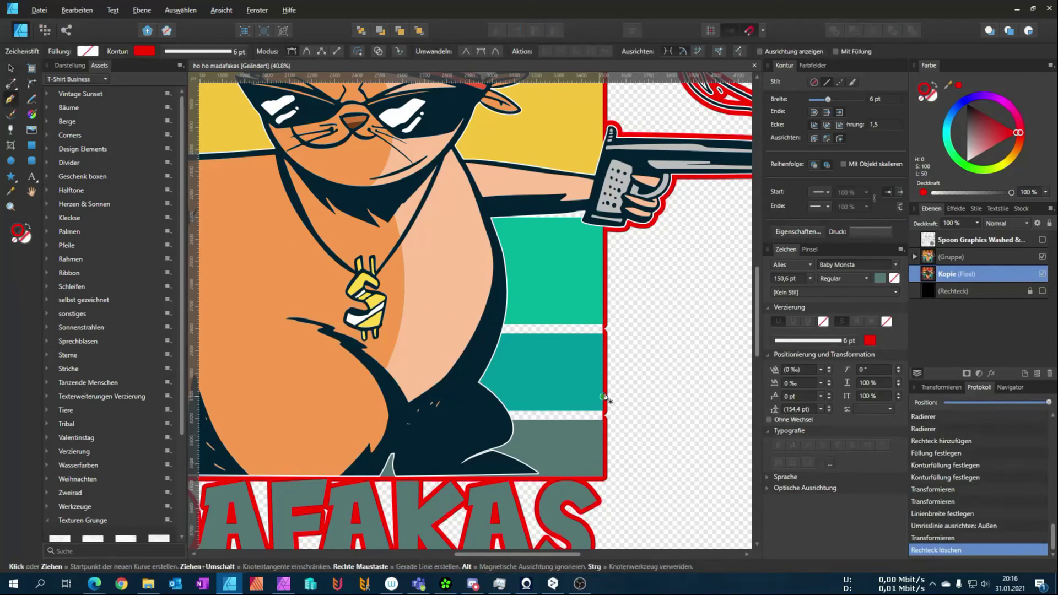
scroll(609, 338, up, 2)
scroll(584, 308, up, 3)
scroll(577, 270, up, 1)
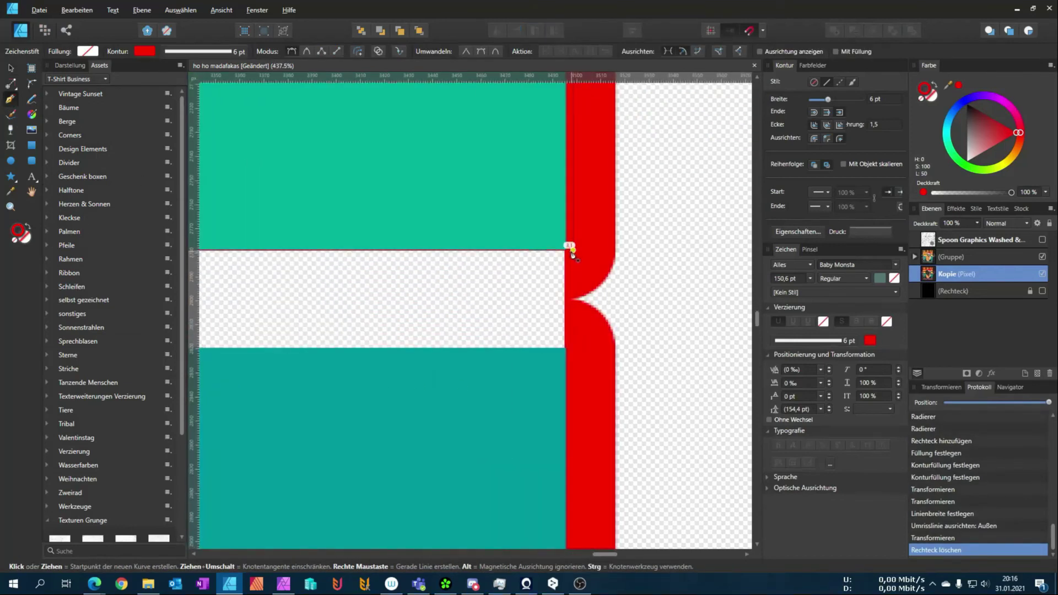
click(586, 214)
click(586, 379)
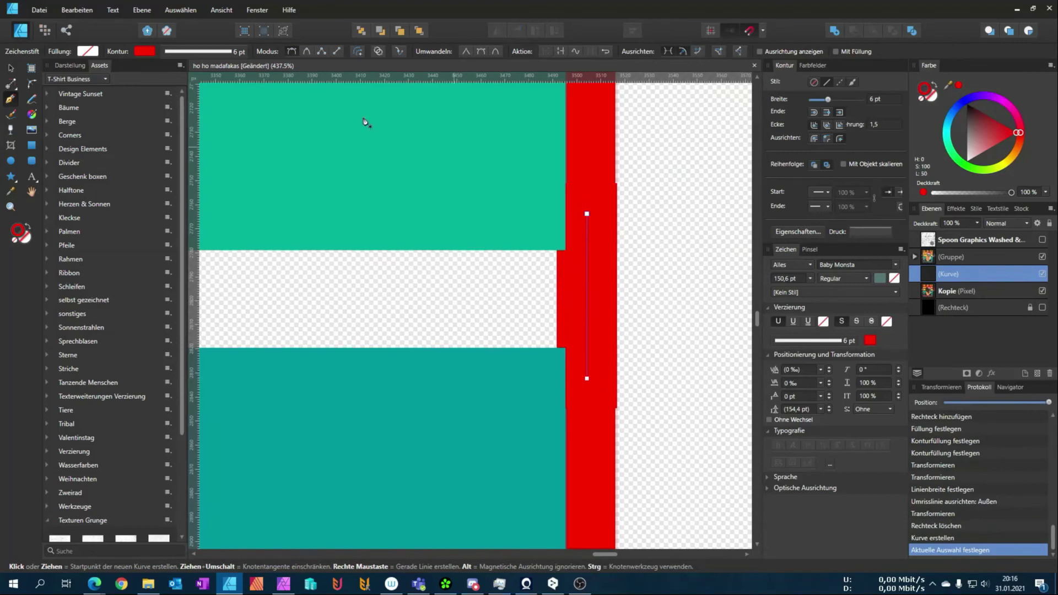
Set the line's stroke to 4,5 pt aligned inside and shift it onto the red border.
click(11, 68)
drag(587, 281, 597, 281)
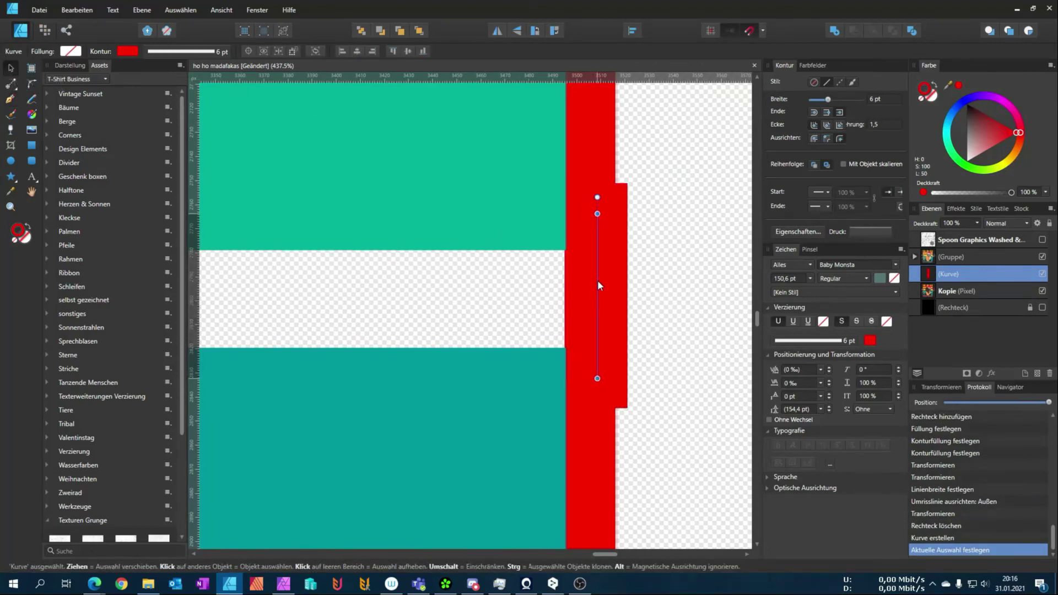
click(826, 138)
click(814, 138)
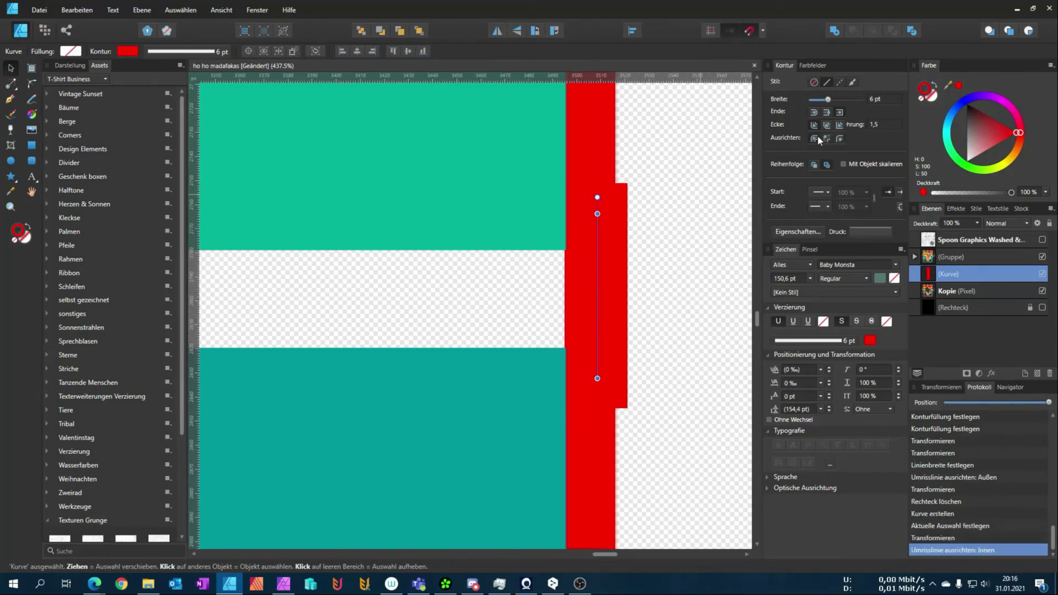
click(813, 138)
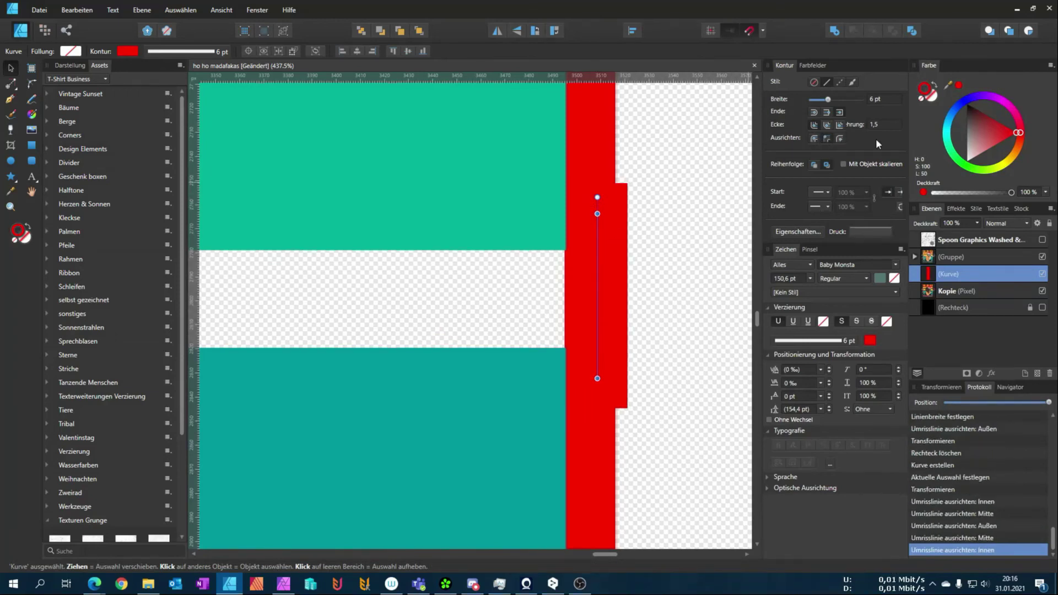
scroll(888, 100, down, 1)
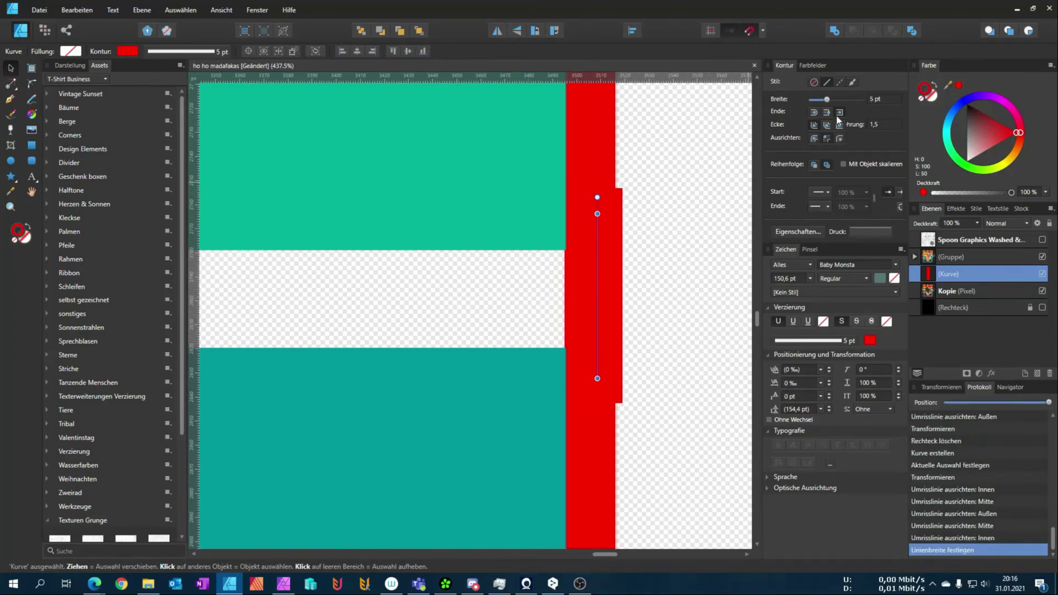
click(589, 261)
click(605, 279)
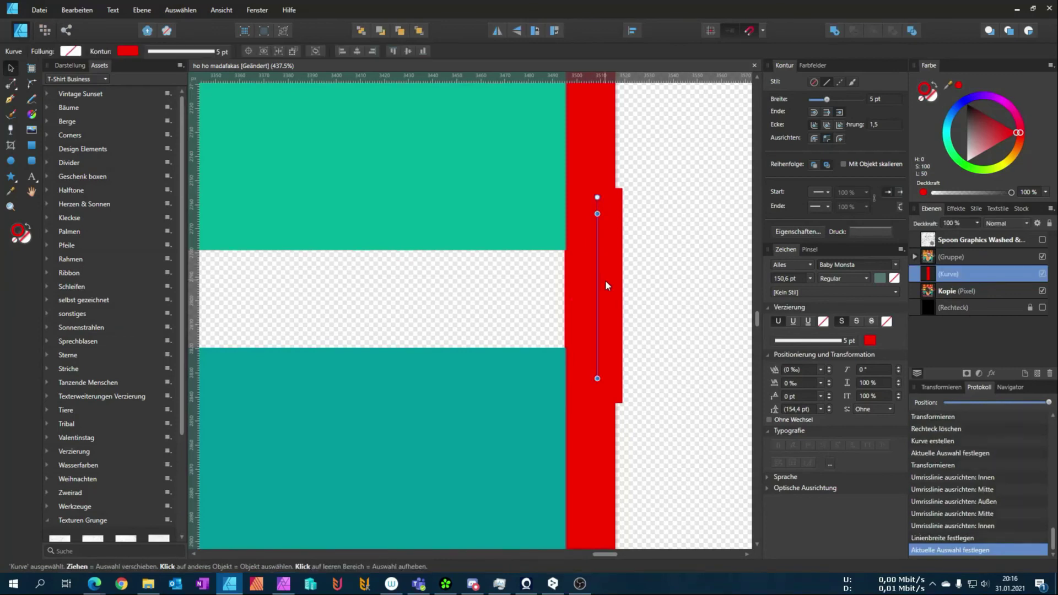
drag(605, 282, 590, 283)
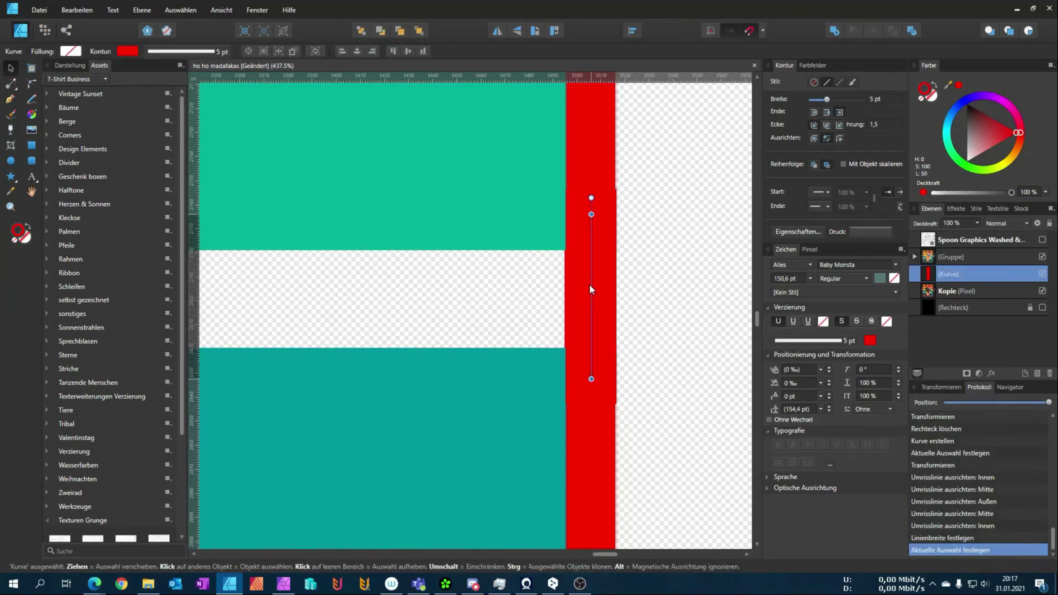
Fine-tune the short red stroke's position, moving it down to cover the border gap.
scroll(589, 283, up, 5)
drag(669, 319, 647, 429)
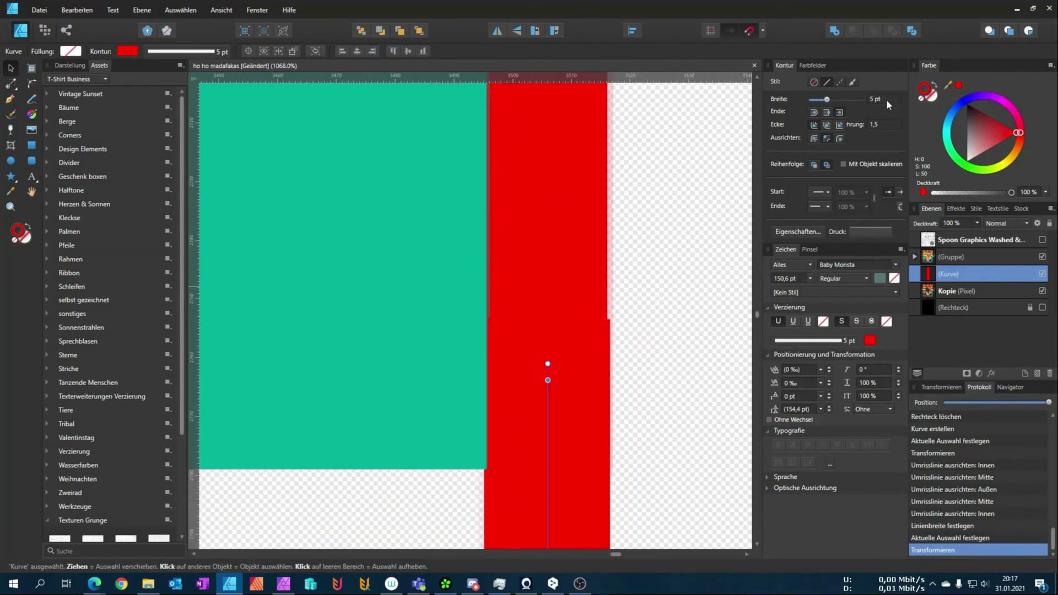
scroll(883, 100, down, 1)
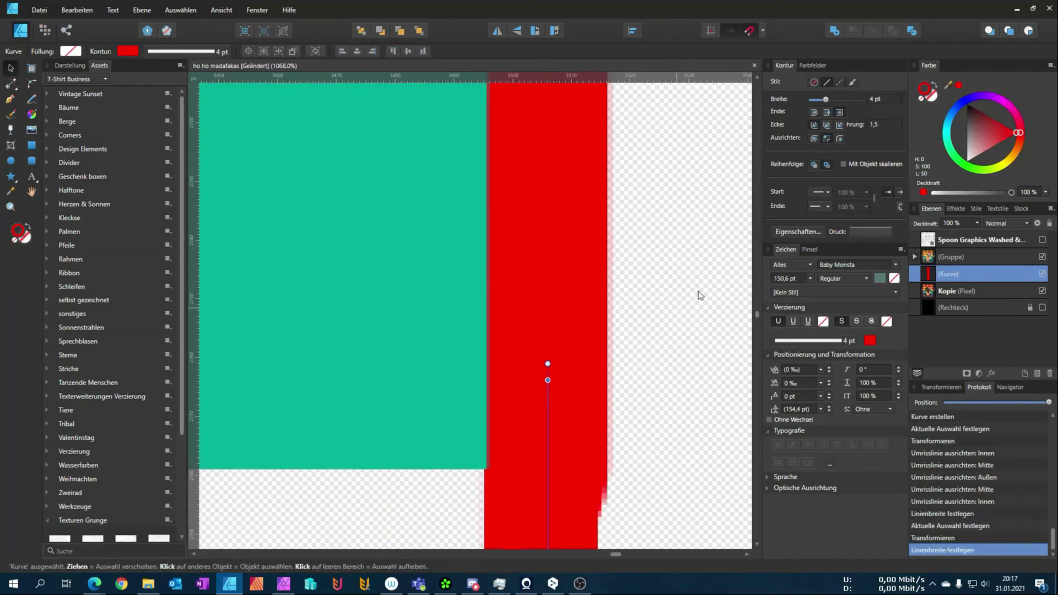
scroll(878, 98, up, 3)
scroll(877, 99, up, 2)
drag(644, 380, 636, 95)
drag(542, 274, 542, 274)
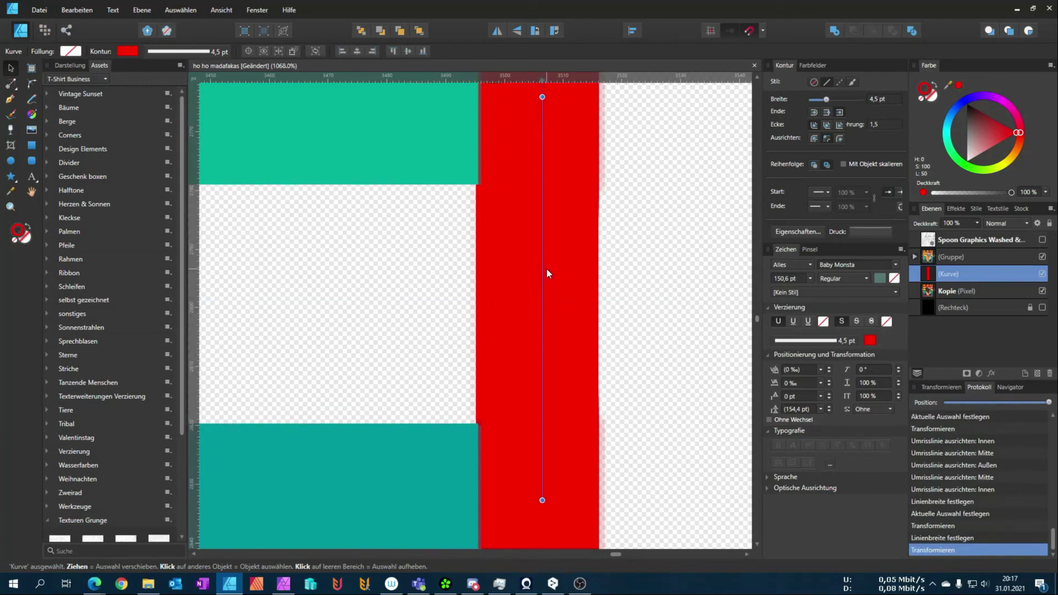
scroll(551, 265, down, 5)
scroll(606, 226, down, 3)
scroll(653, 212, down, 3)
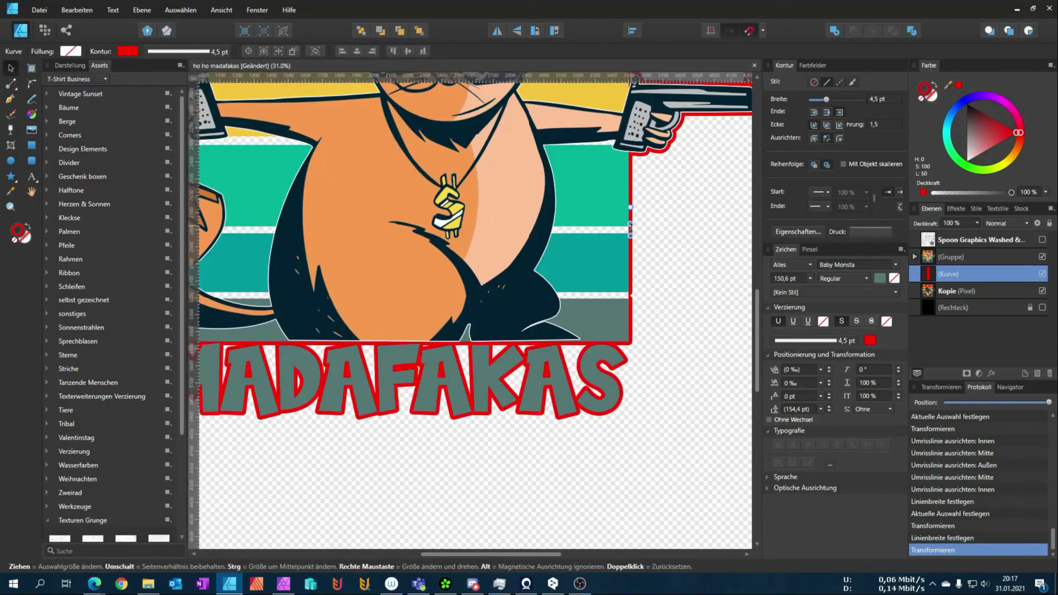
drag(632, 235, 633, 298)
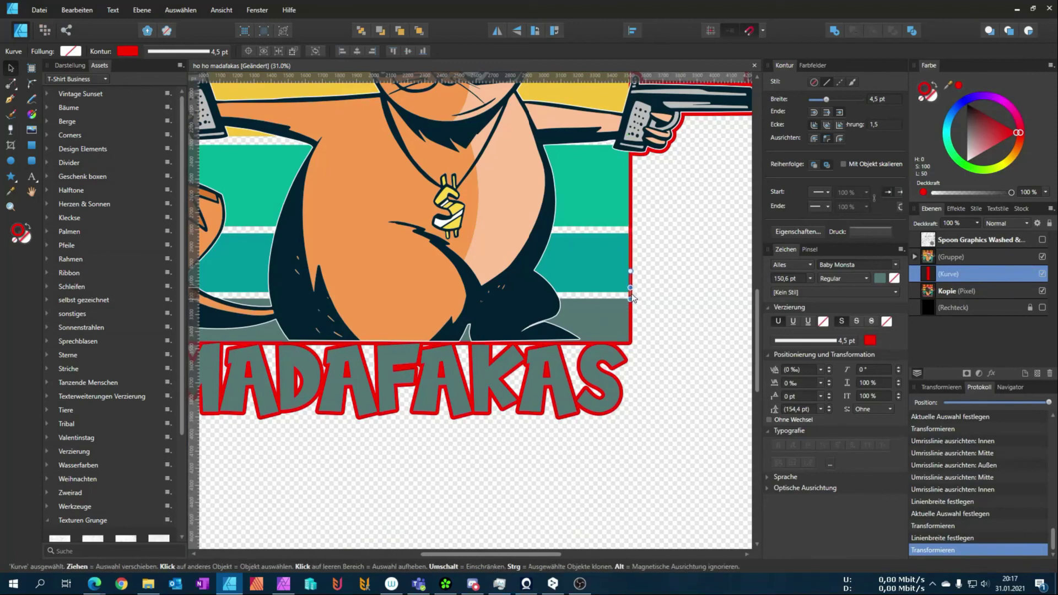
Duplicate the red patch stroke with Ctrl+J at 5,1 pt width and place the copy on the upper gap.
key(ctrl+j)
key(ctrl+j)
scroll(591, 164, up, 10)
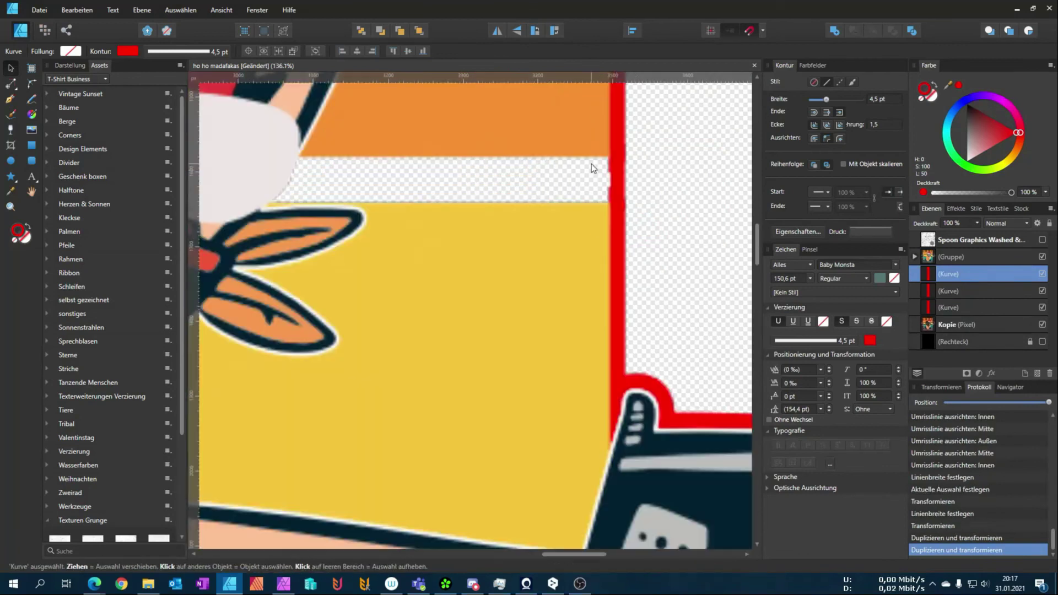
scroll(872, 104, up, 1)
drag(554, 193, 554, 192)
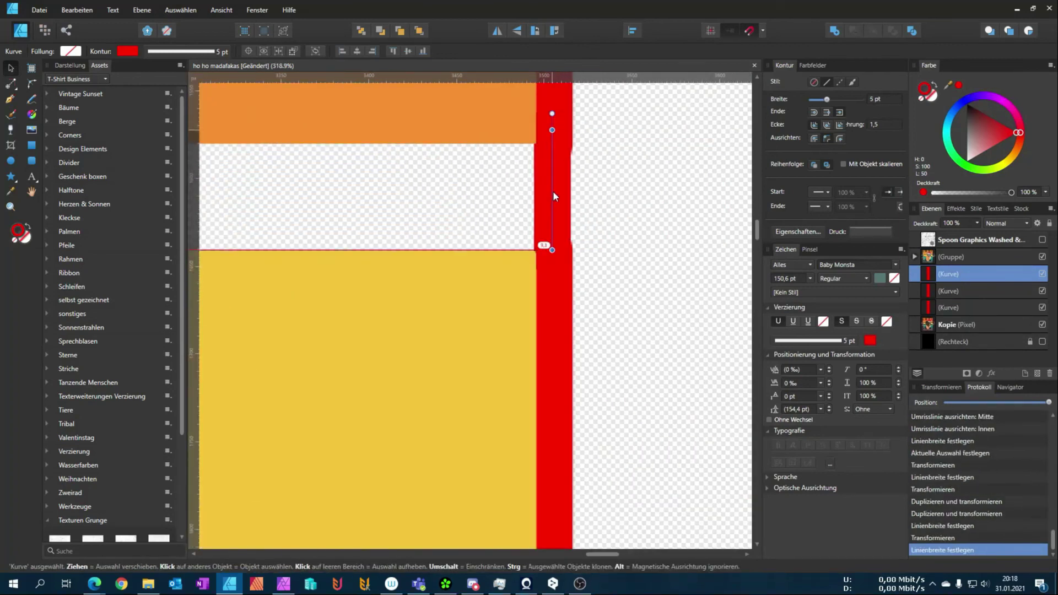
scroll(554, 193, up, 5)
scroll(875, 100, up, 1)
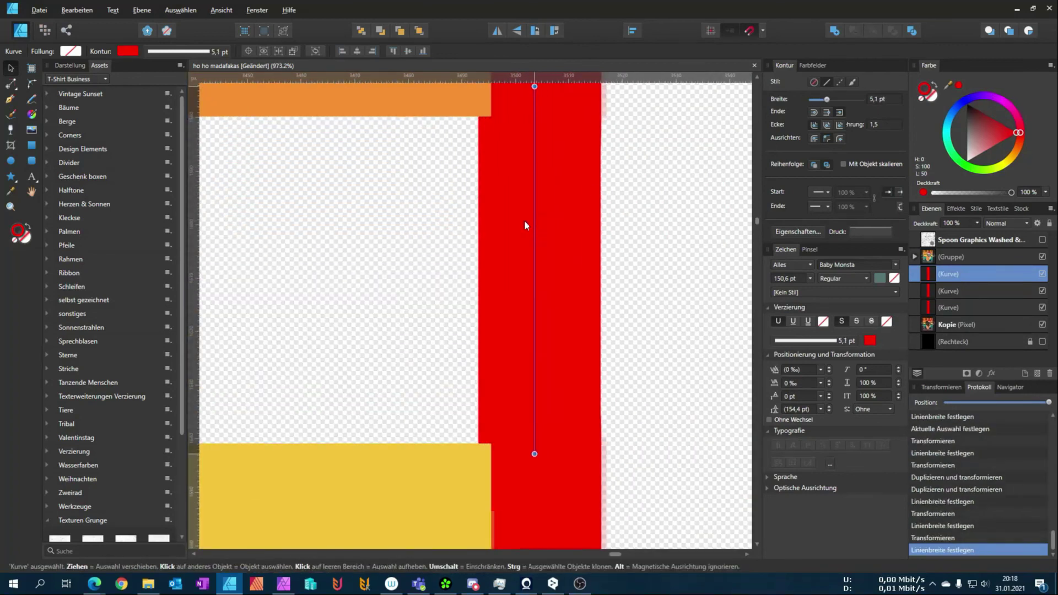
mouse_move(526, 225)
mouse_down()
mouse_move(589, 228)
mouse_move(547, 225)
mouse_up()
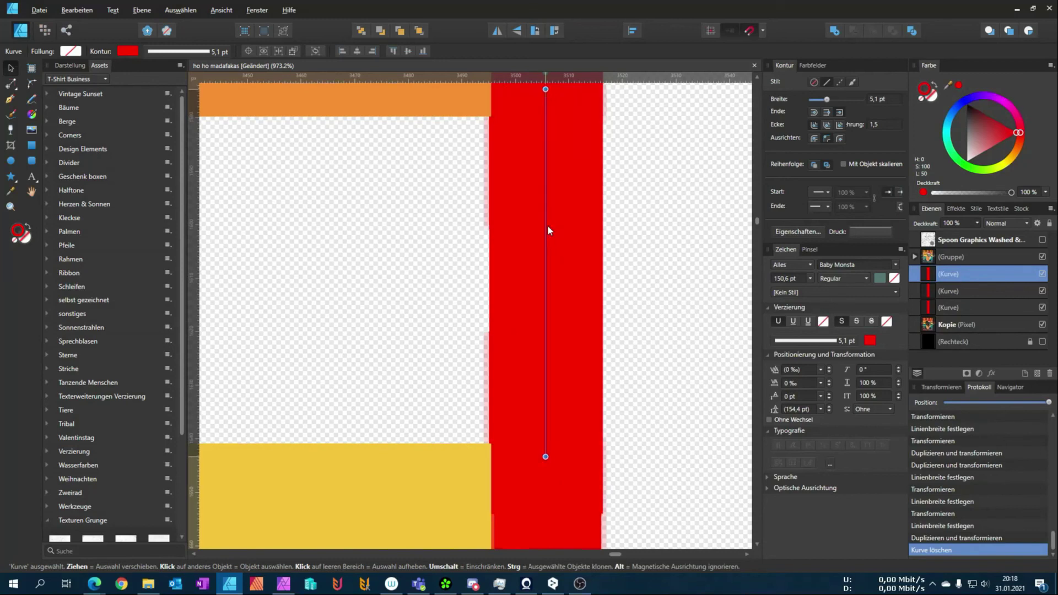
scroll(554, 221, down, 5)
scroll(554, 225, down, 3)
scroll(617, 254, down, 6)
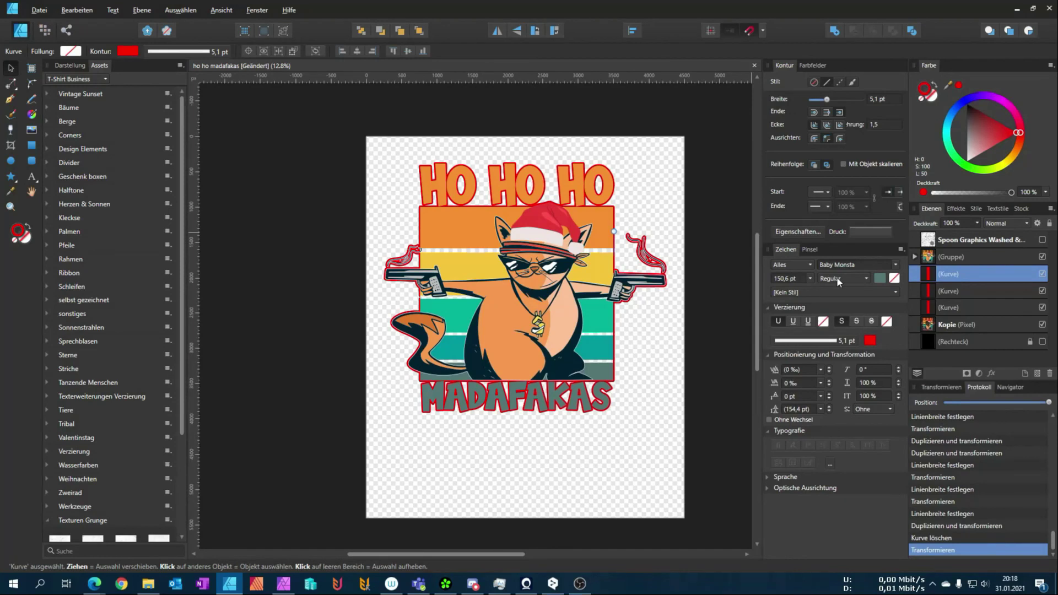
Expand the Gruppe layer to list the MADAFAKAS and HO HO HO texts, cat and stripe groups.
click(915, 256)
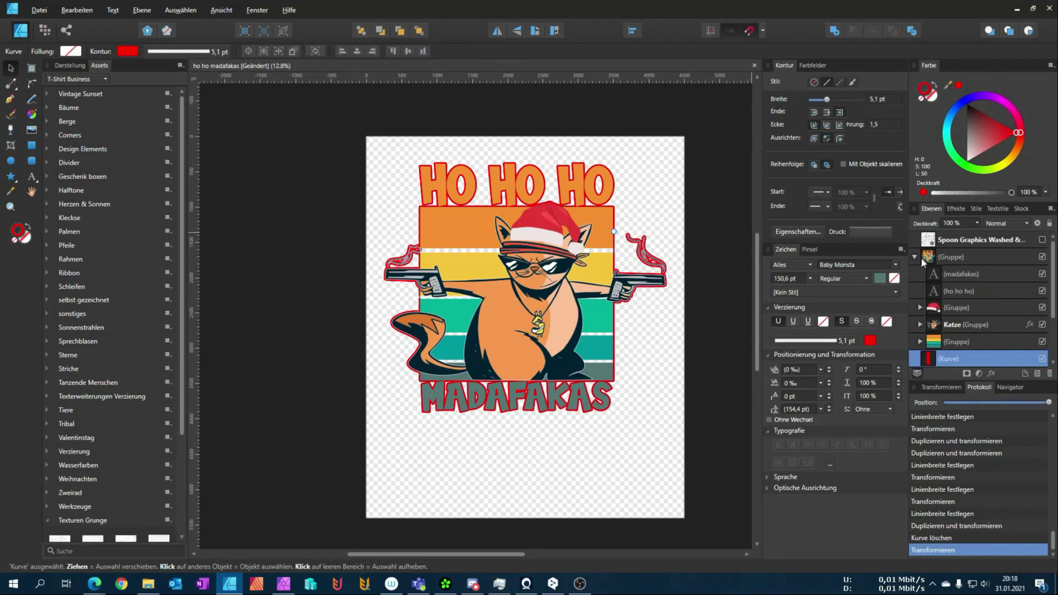